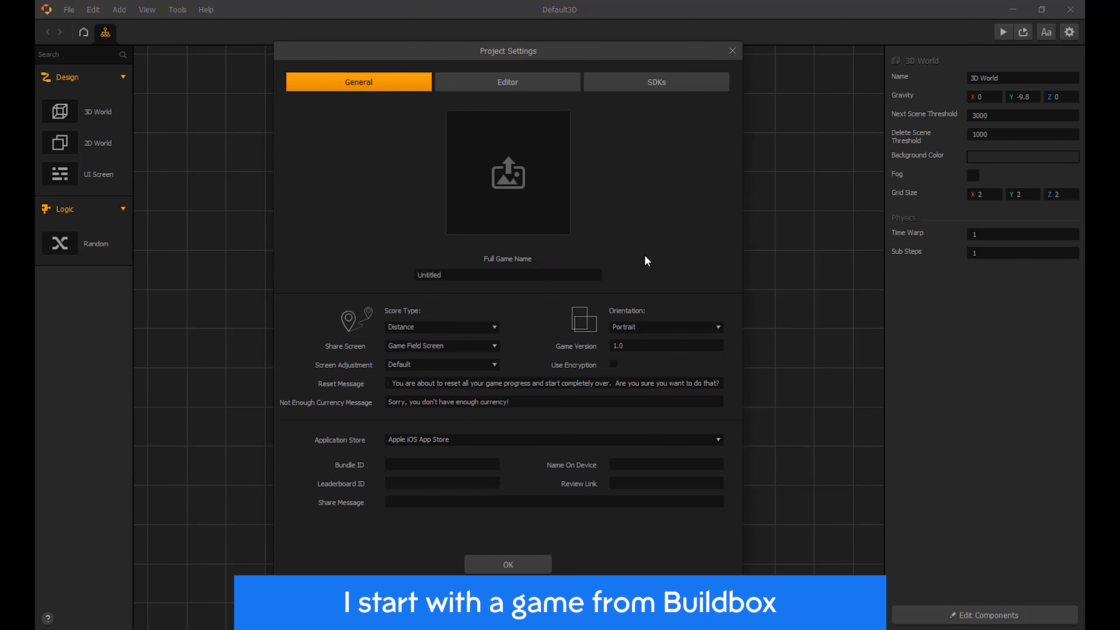
# - Set the application store to Google Play Store with the bundle ID com.companyname.yourgame and confirm the project settings
pyautogui.click(479, 441)
pyautogui.click(465, 465)
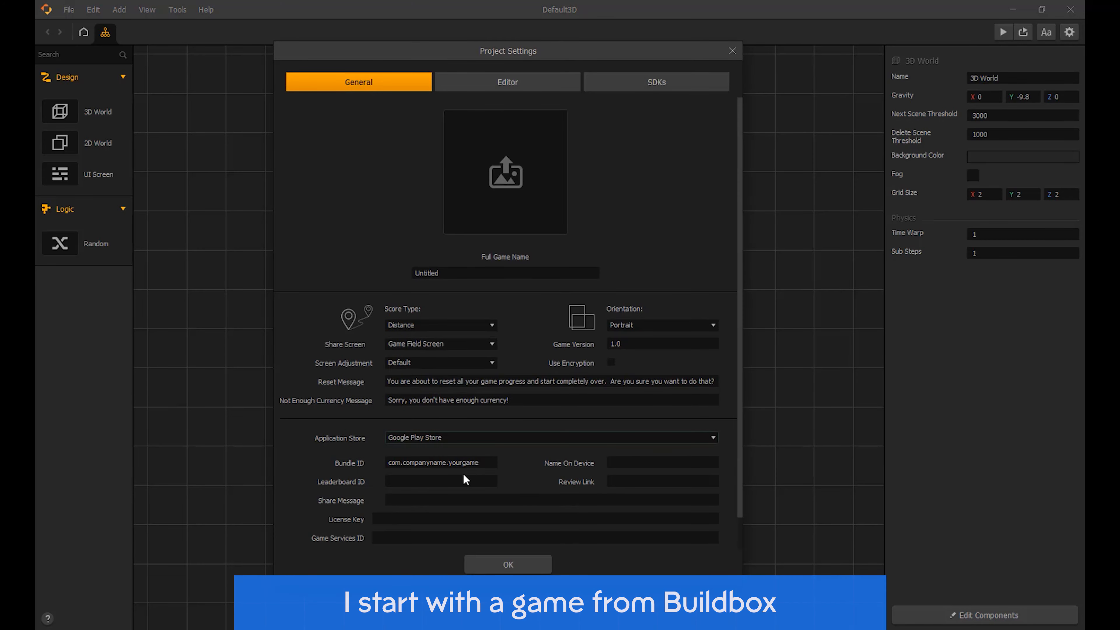
pyautogui.doubleClick(463, 462)
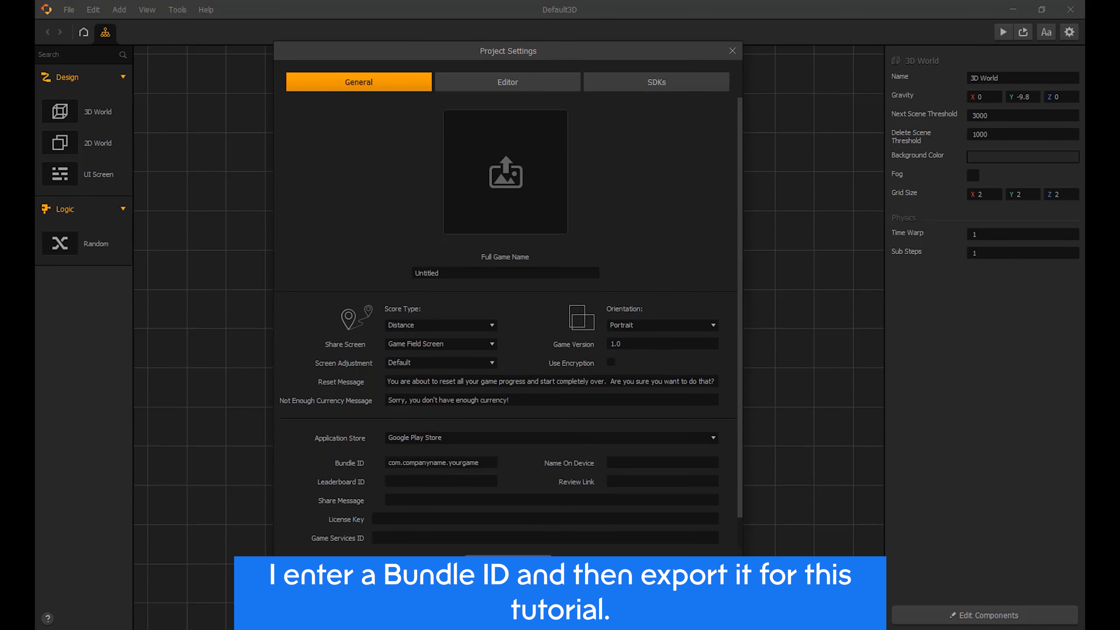
pyautogui.click(514, 562)
# - Export the project for Android, saving it on the Desktop as Tutorial Game, and close the game editor
pyautogui.click(69, 9)
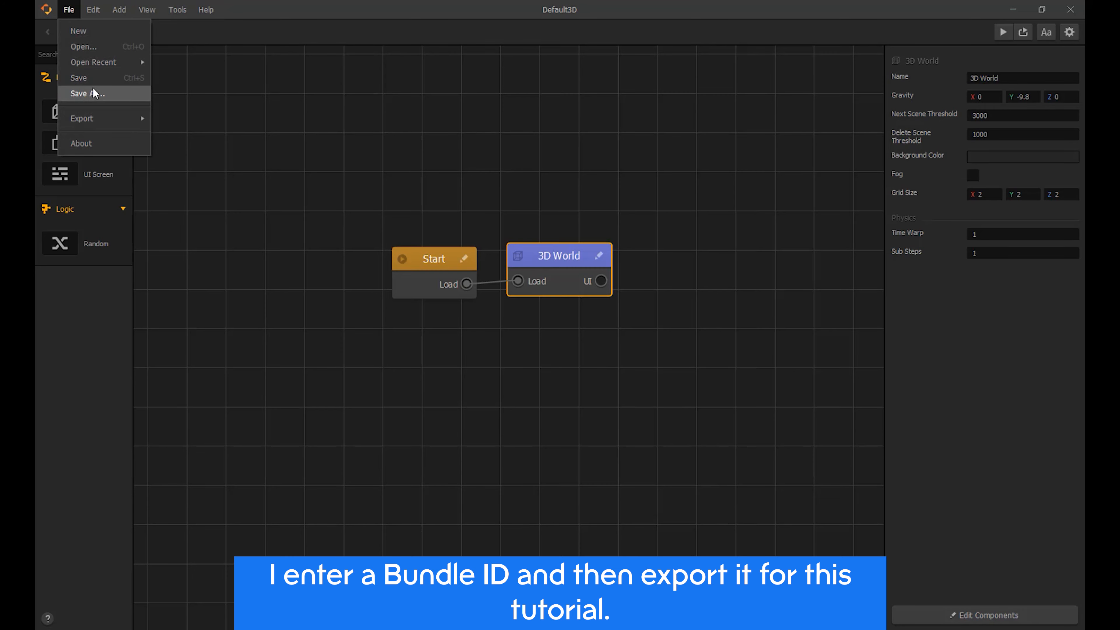
pyautogui.moveTo(101, 119)
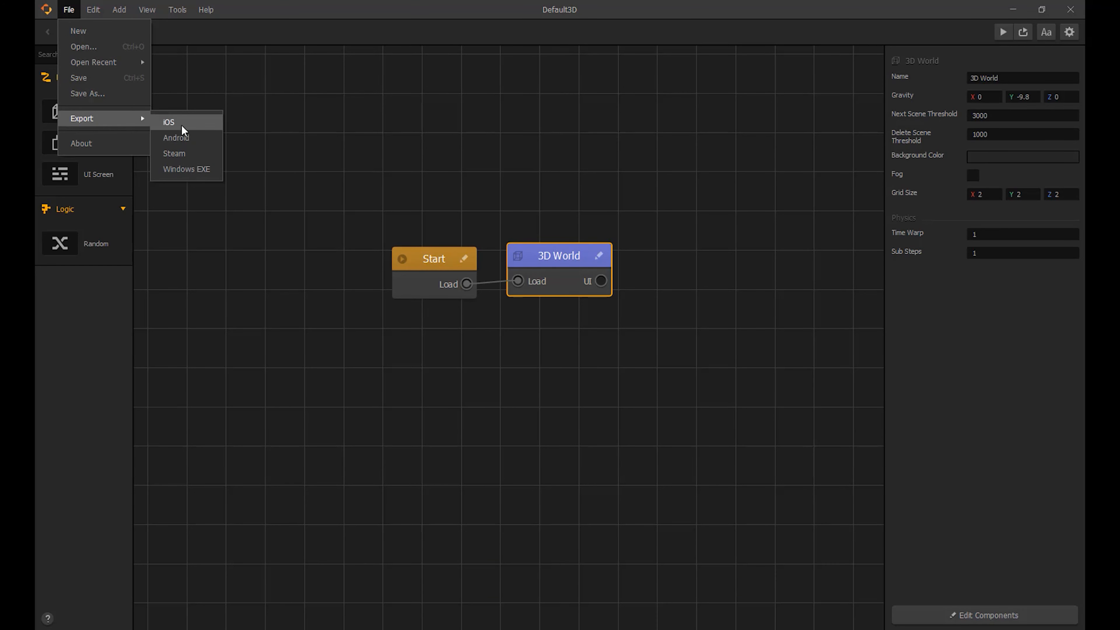
pyautogui.click(176, 138)
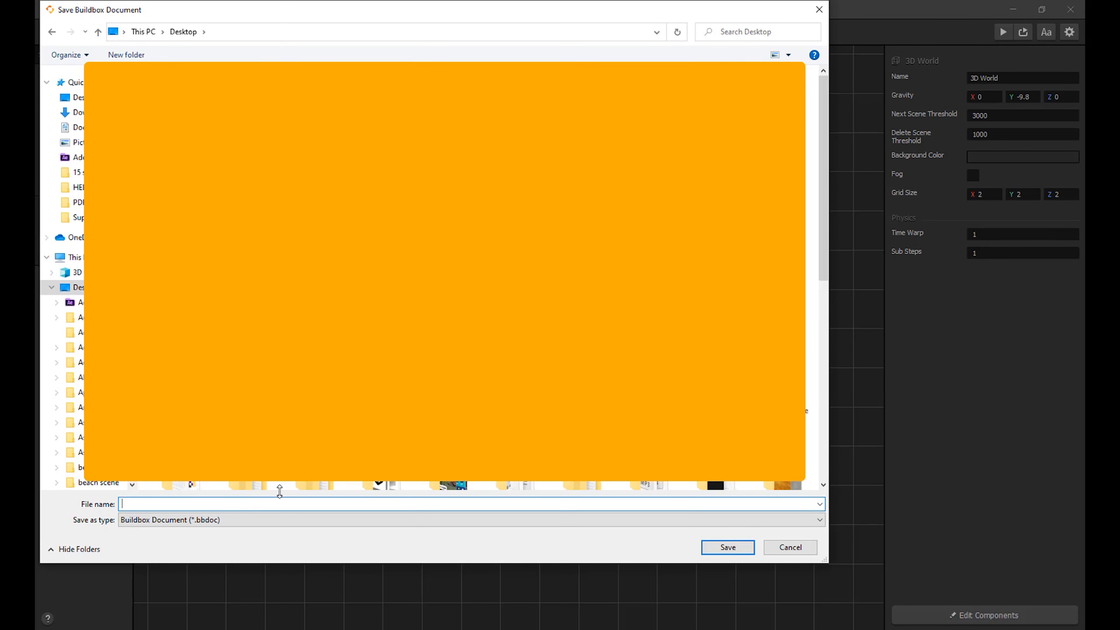
pyautogui.write('Tutor')
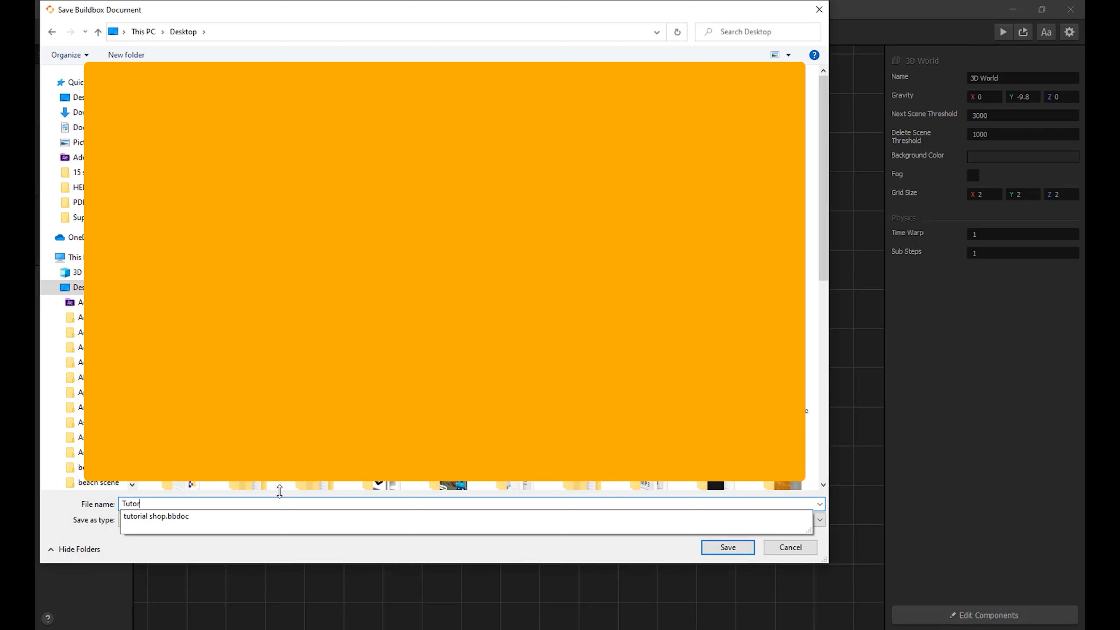
pyautogui.write('ial Game')
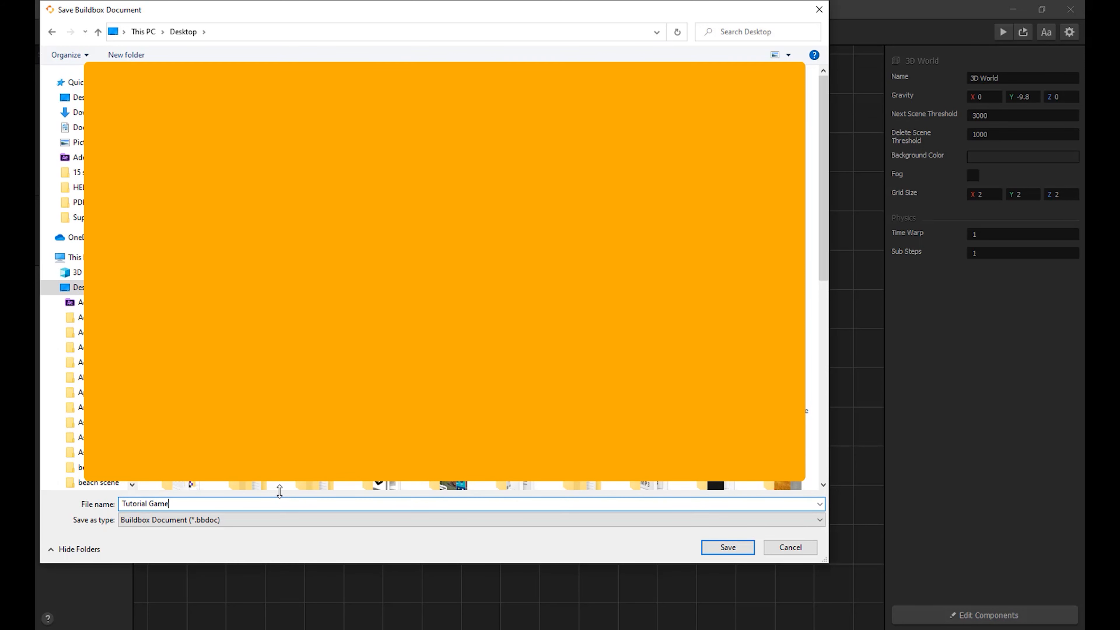
pyautogui.press('Return')
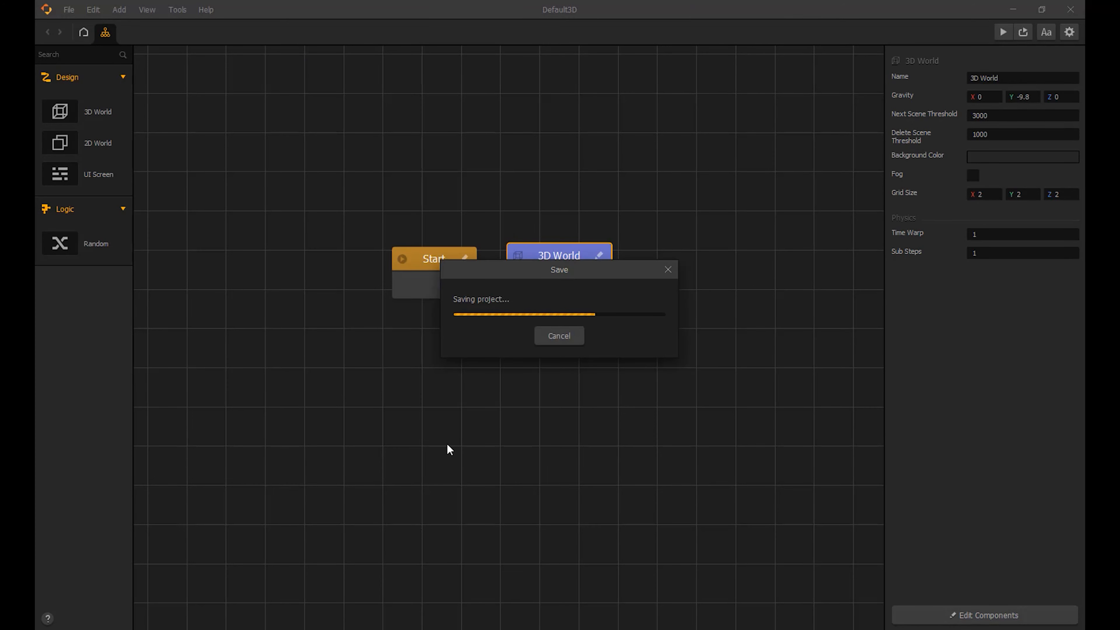
pyautogui.press('Return')
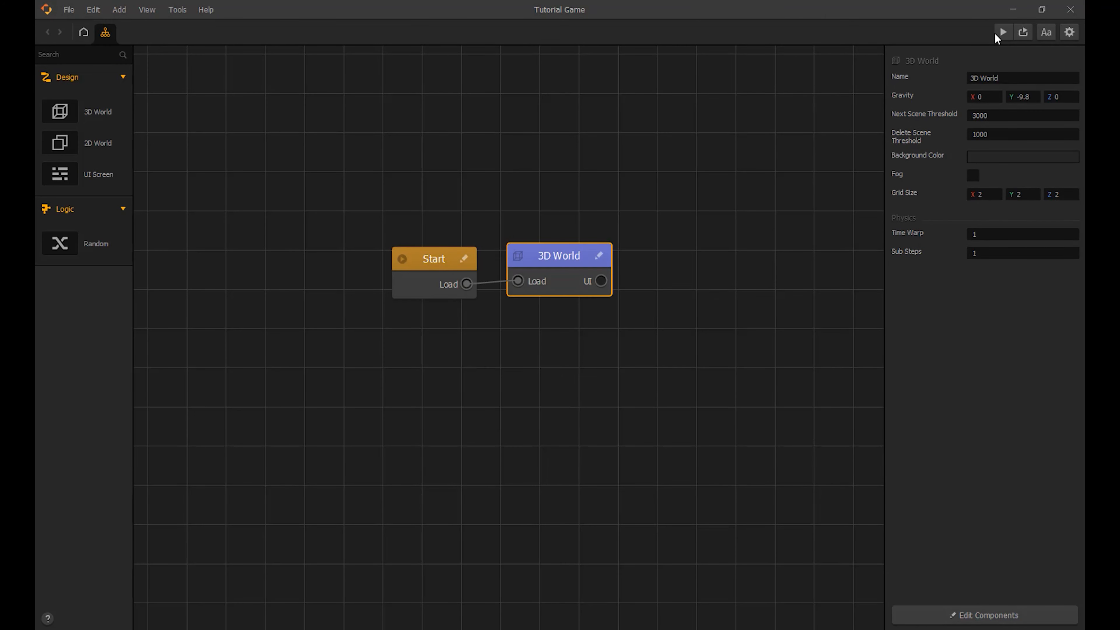
pyautogui.click(1069, 10)
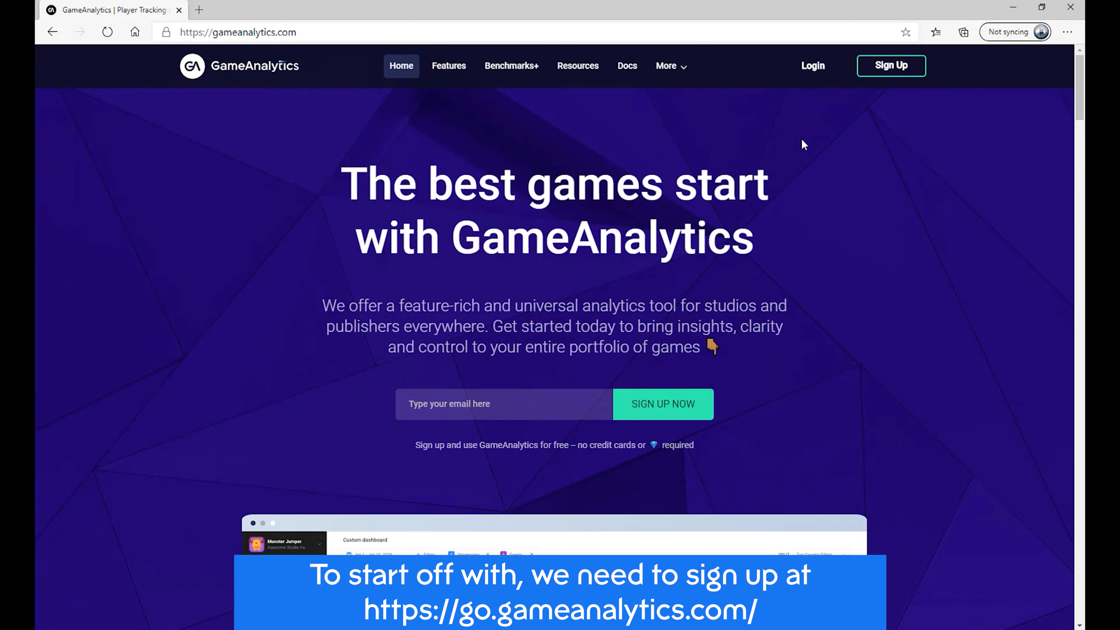
# - Log in to the existing account on the GameAnalytics website
pyautogui.click(247, 32)
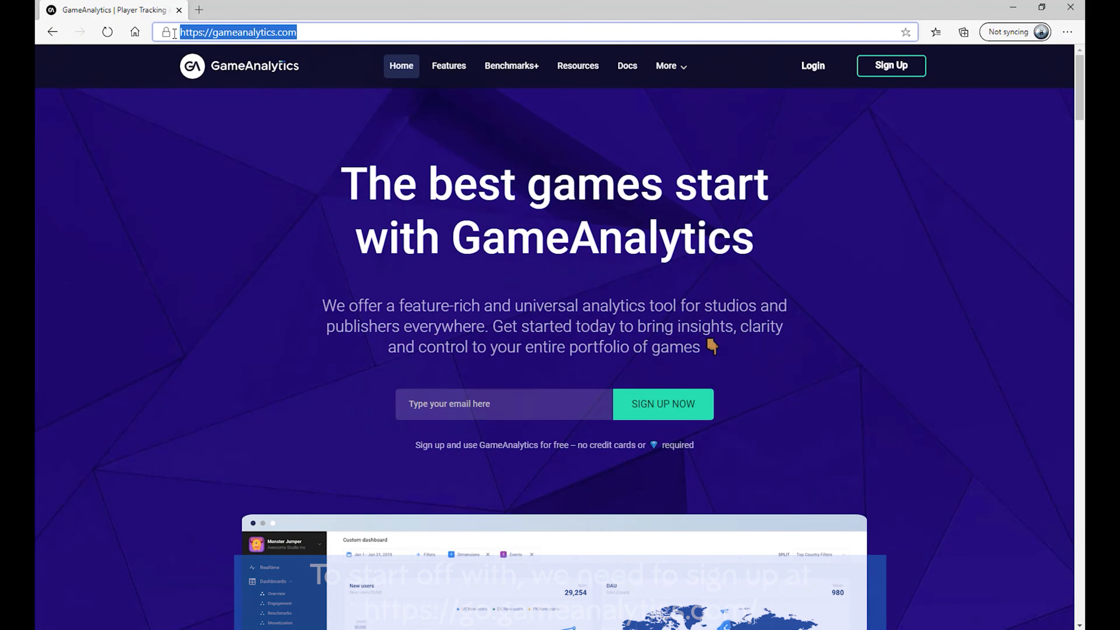
pyautogui.click(261, 129)
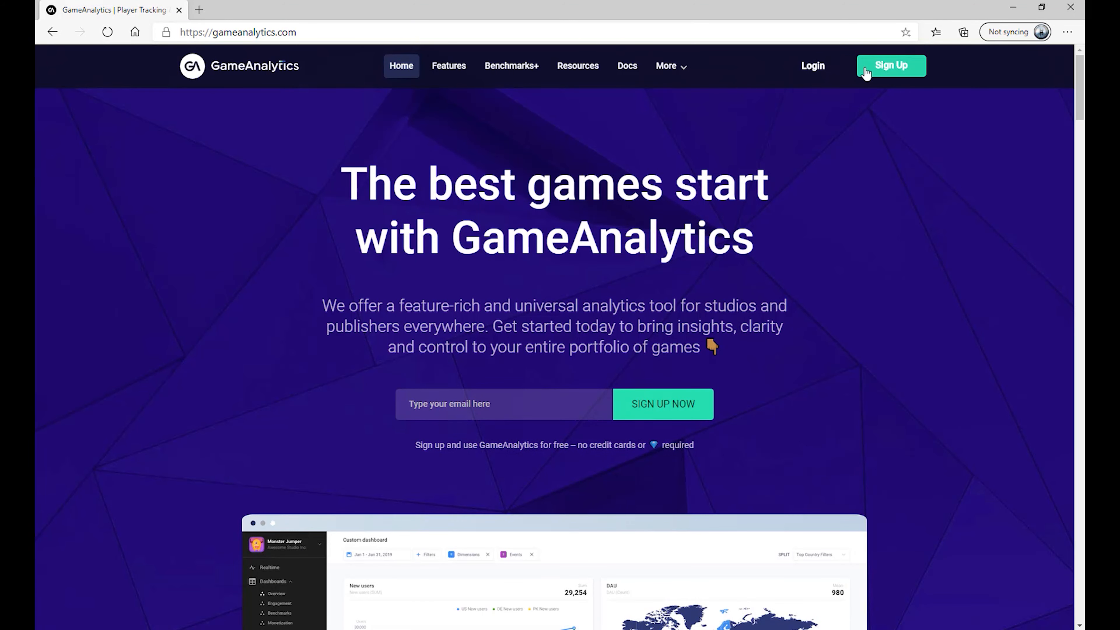
pyautogui.click(822, 67)
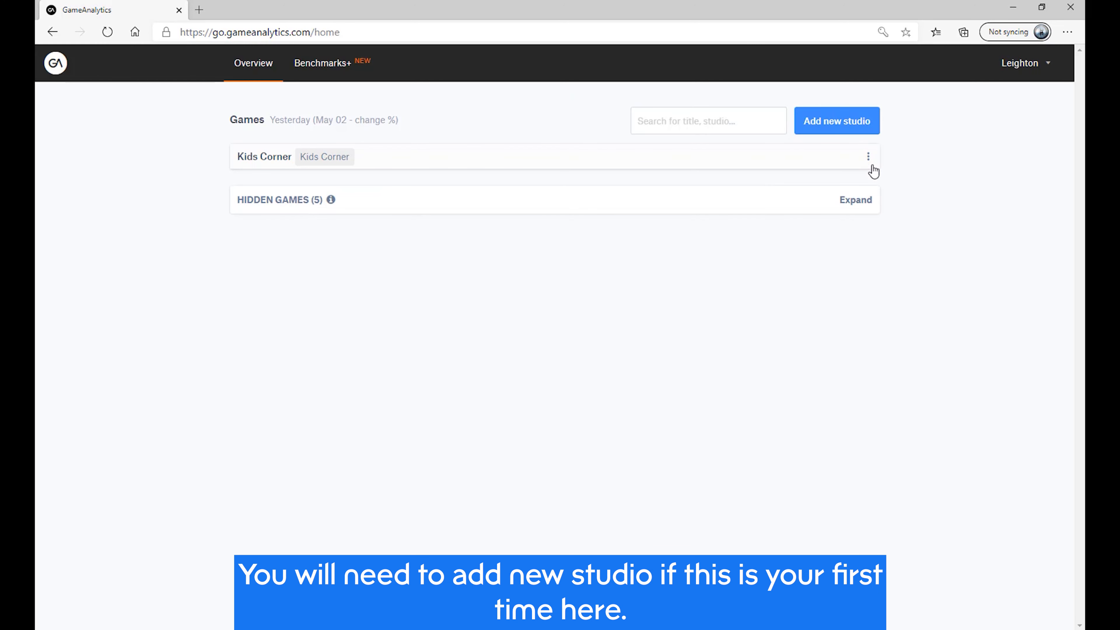
# - Start adding a game titled "tutorial game" to the Kids Corner studio as an unpublished Google Play game
pyautogui.click(868, 157)
pyautogui.click(877, 177)
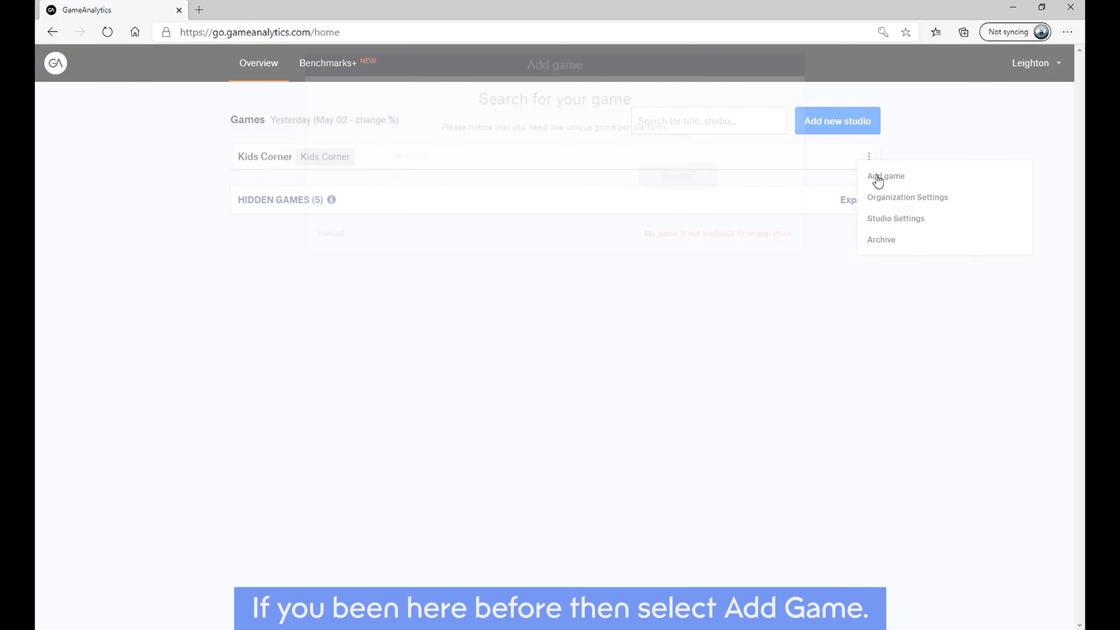
pyautogui.click(570, 187)
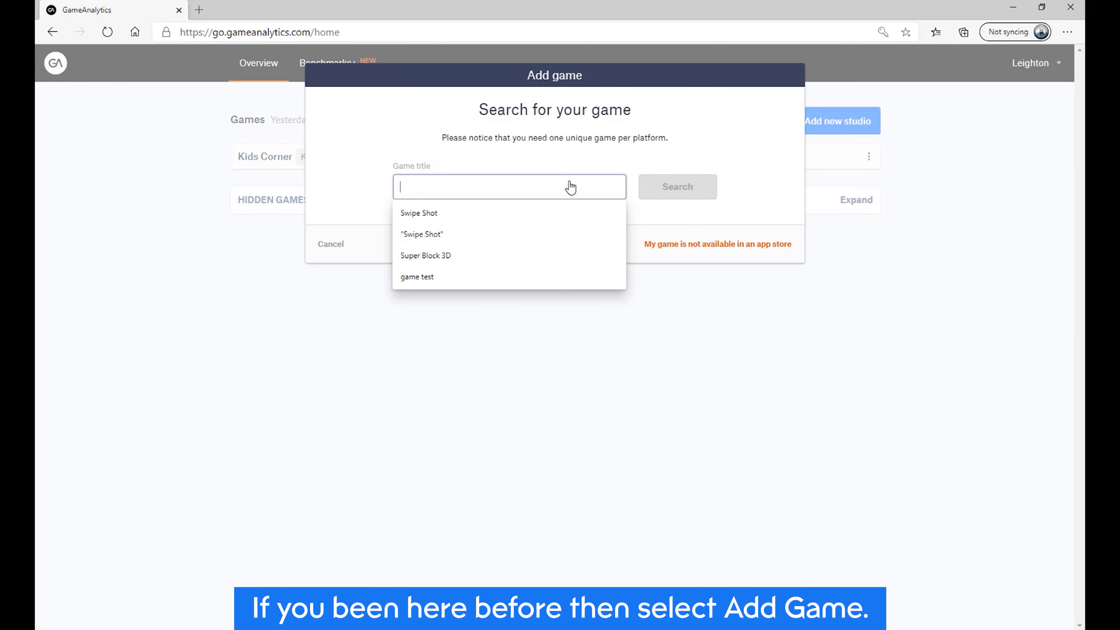
pyautogui.write('tutorial game')
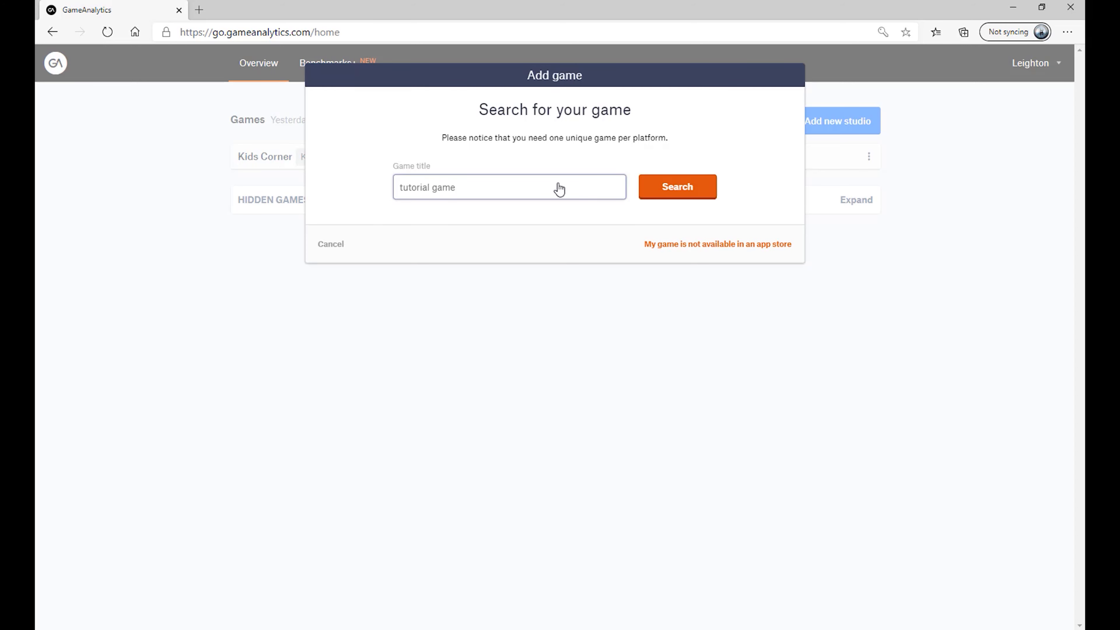
pyautogui.click(667, 245)
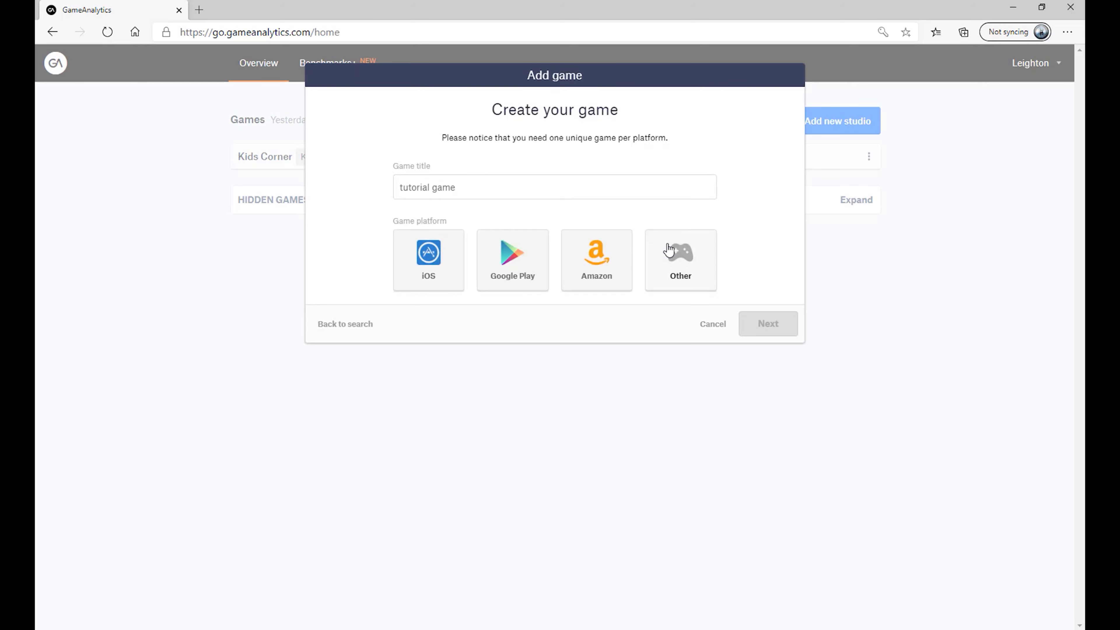
pyautogui.click(512, 277)
pyautogui.click(745, 322)
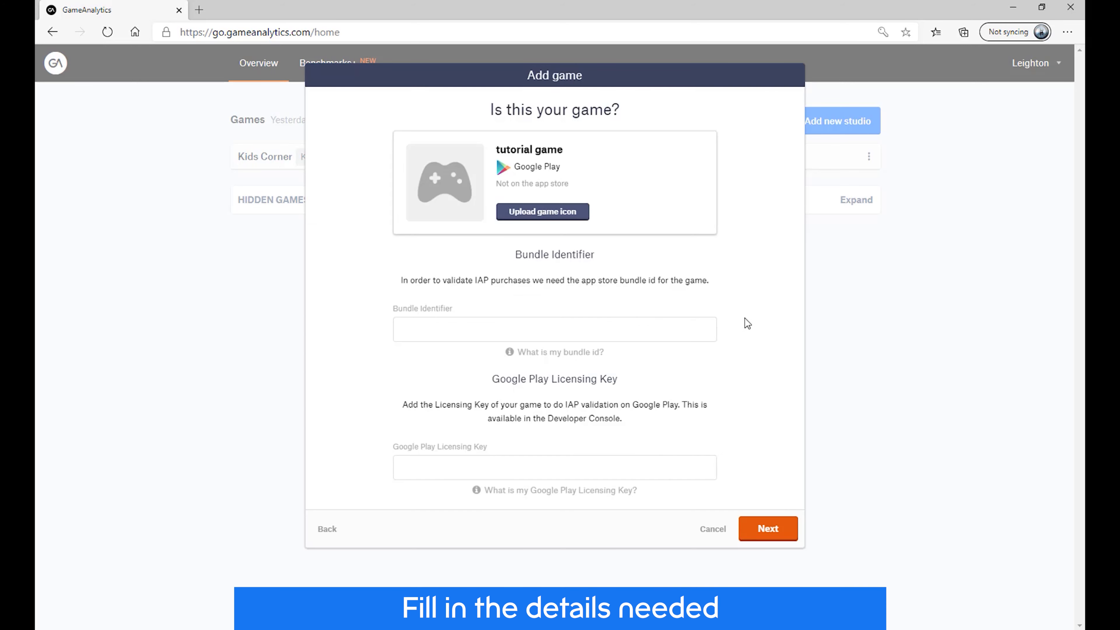
# - Enter the bundle identifier com.companyname.mygame, leave the licensing key empty and continue to the benchmark settings
pyautogui.click(575, 330)
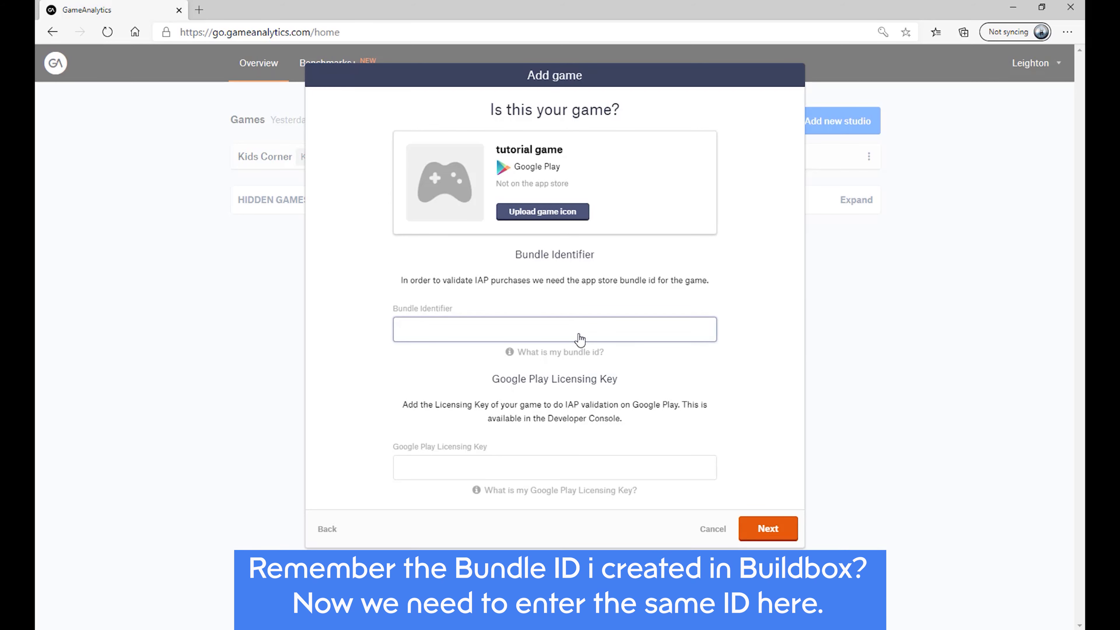
pyautogui.write('com.')
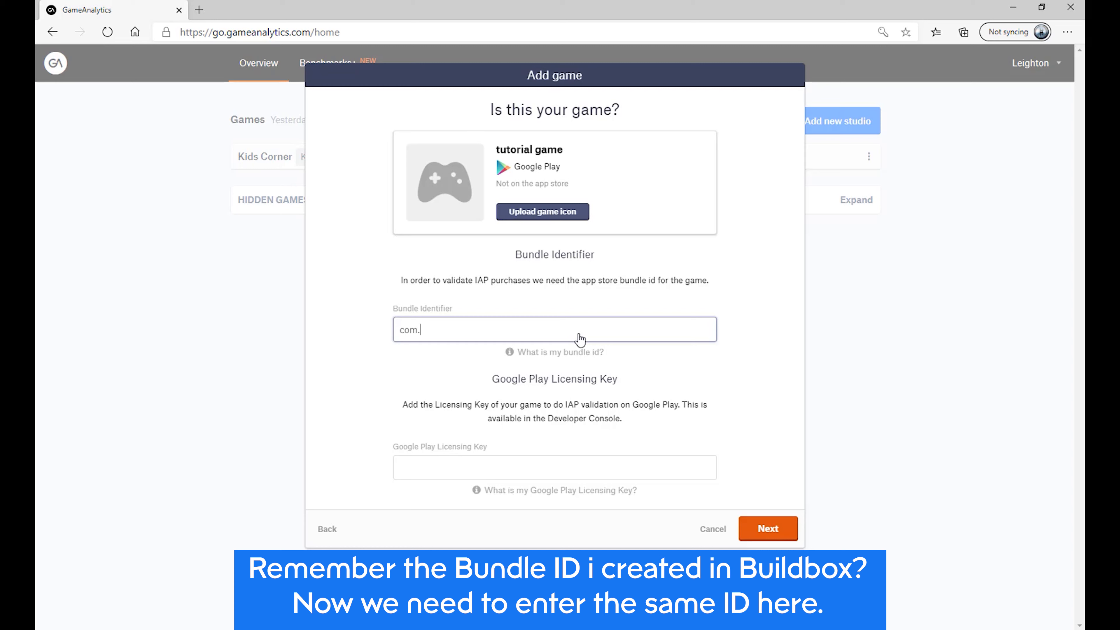
pyautogui.write('compan')
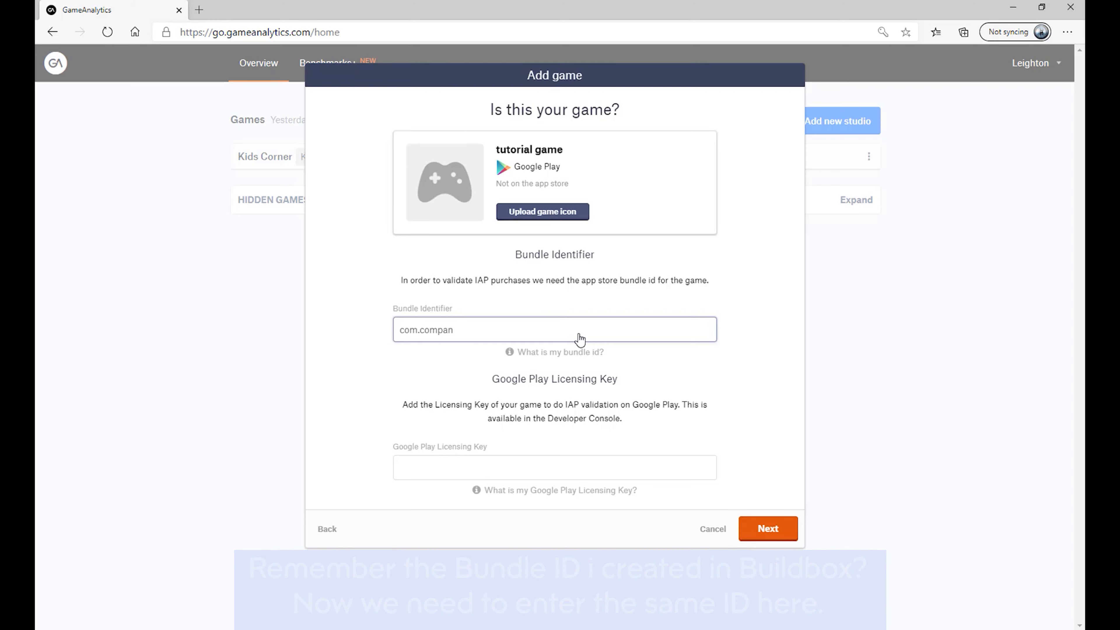
pyautogui.write('yname.mygame')
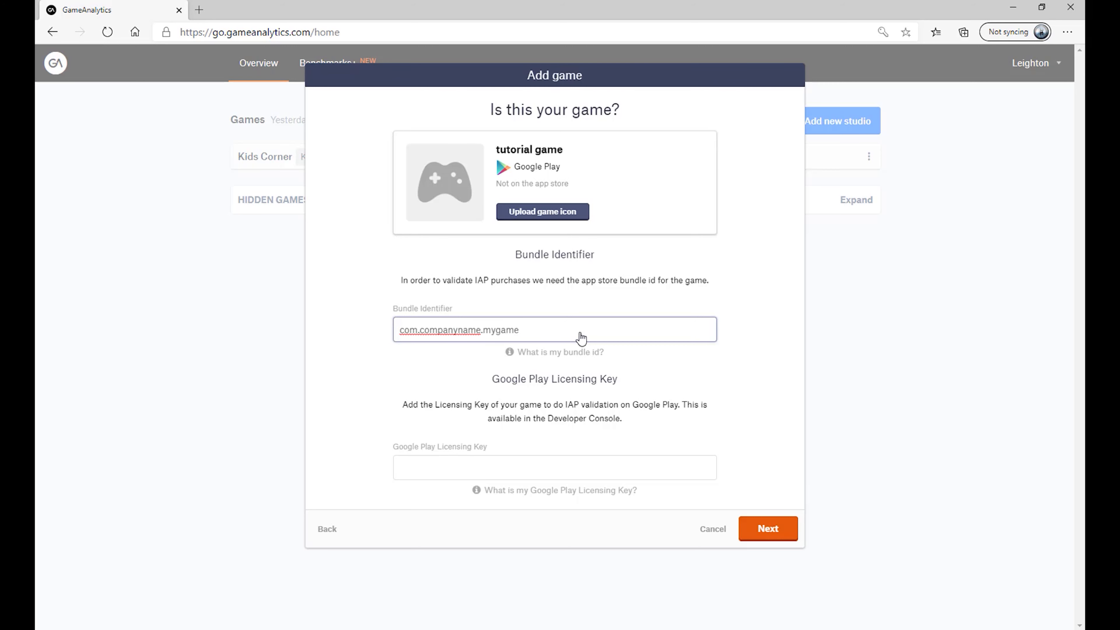
pyautogui.click(671, 353)
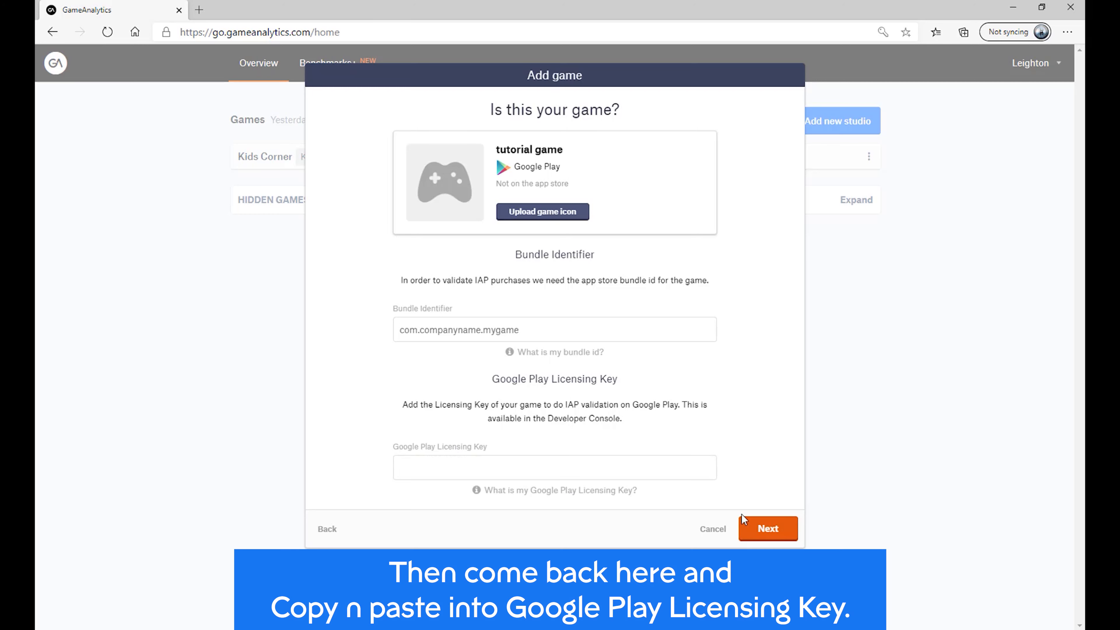
pyautogui.click(766, 528)
# - Choose Adventure as the app store genre and Action - Shooter as the game mechanics genre, and add the game
pyautogui.click(671, 331)
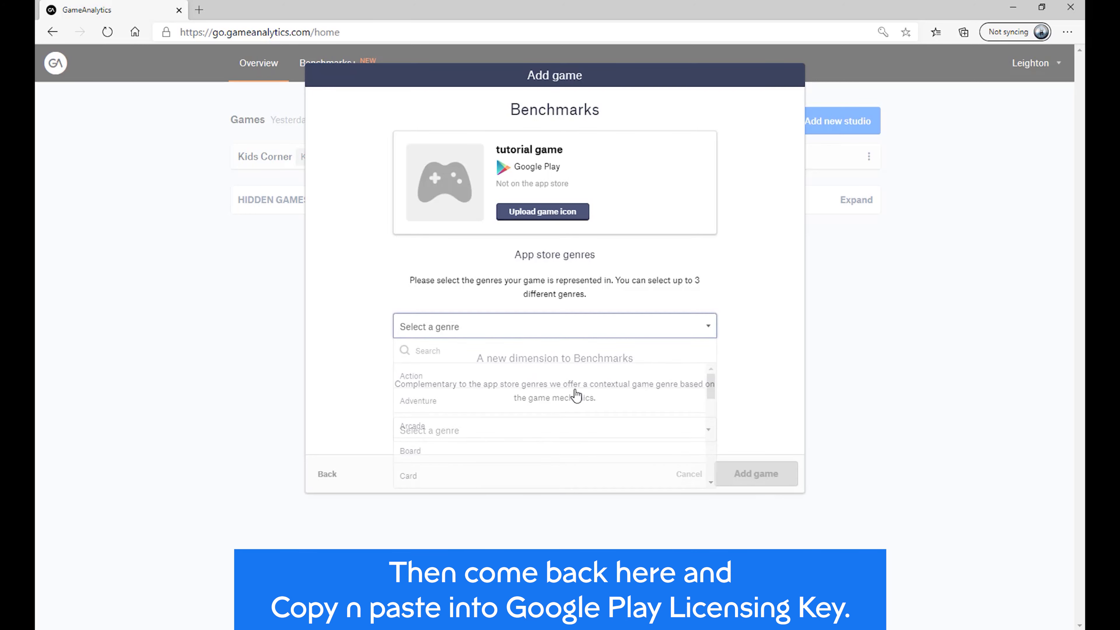
pyautogui.click(524, 394)
pyautogui.click(491, 473)
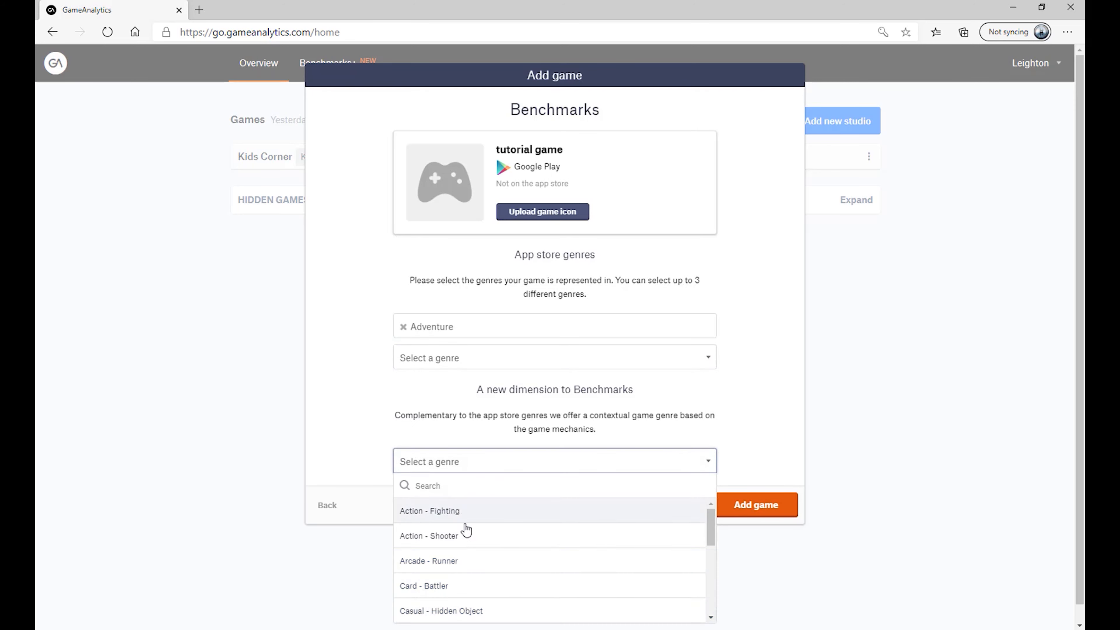
pyautogui.click(462, 532)
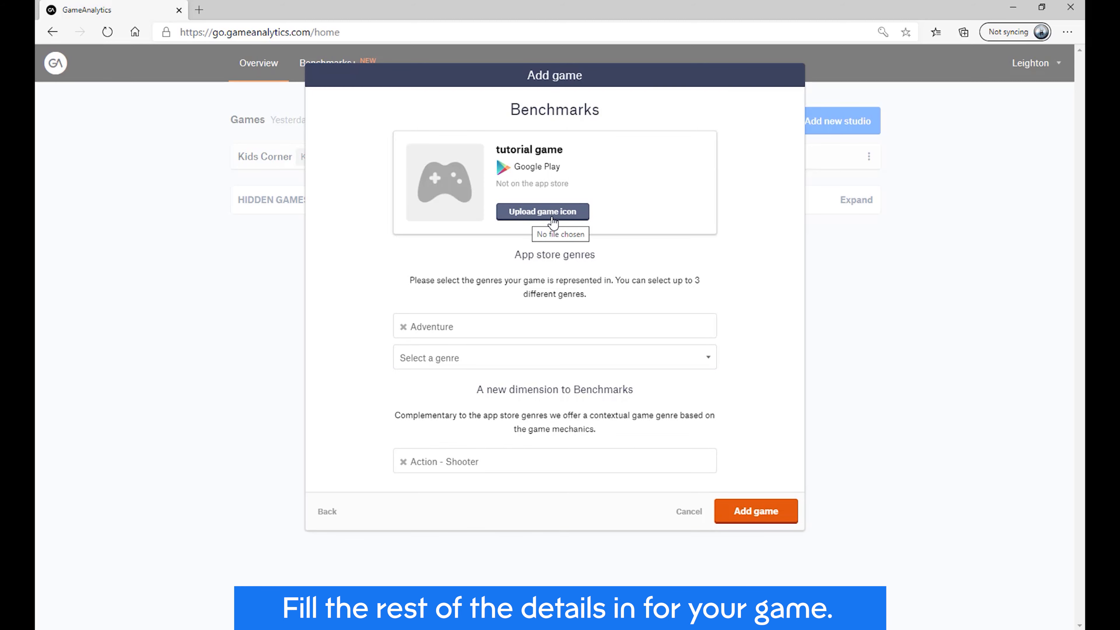
pyautogui.click(756, 511)
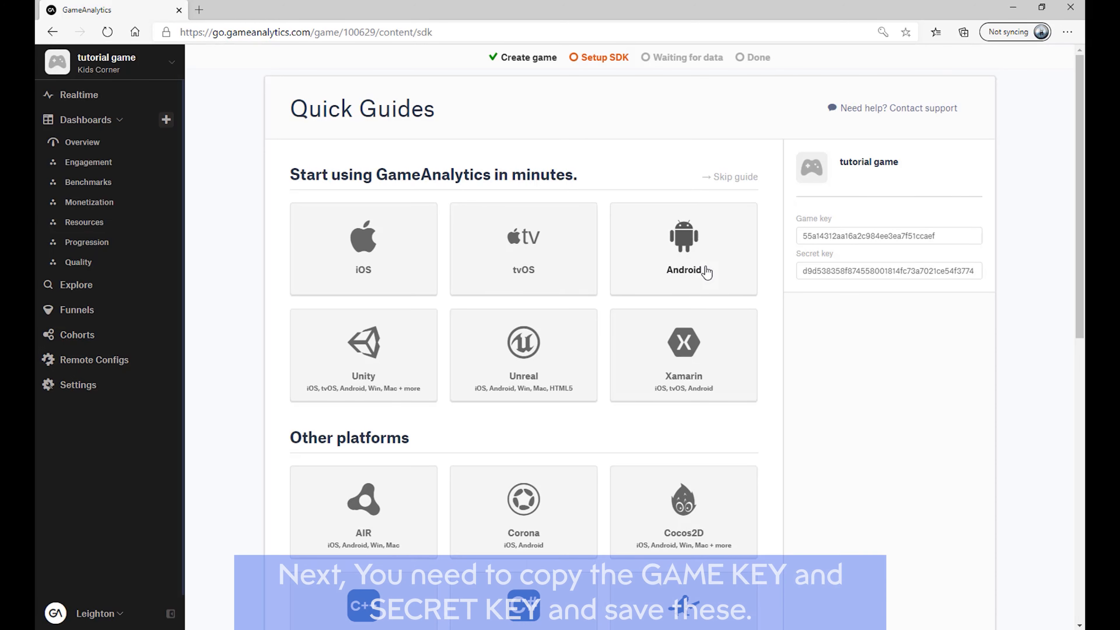
# - Copy the new game's game key and its secret key from the quick guides page
pyautogui.moveTo(941, 238); pyautogui.dragTo(797, 244)
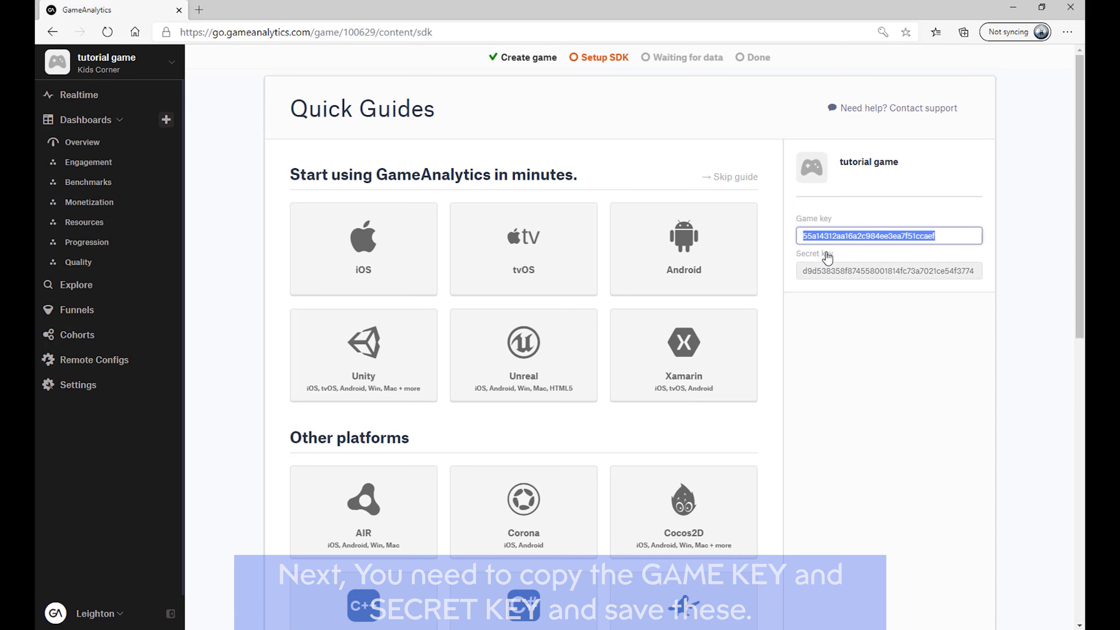
pyautogui.rightClick(829, 238)
pyautogui.click(840, 417)
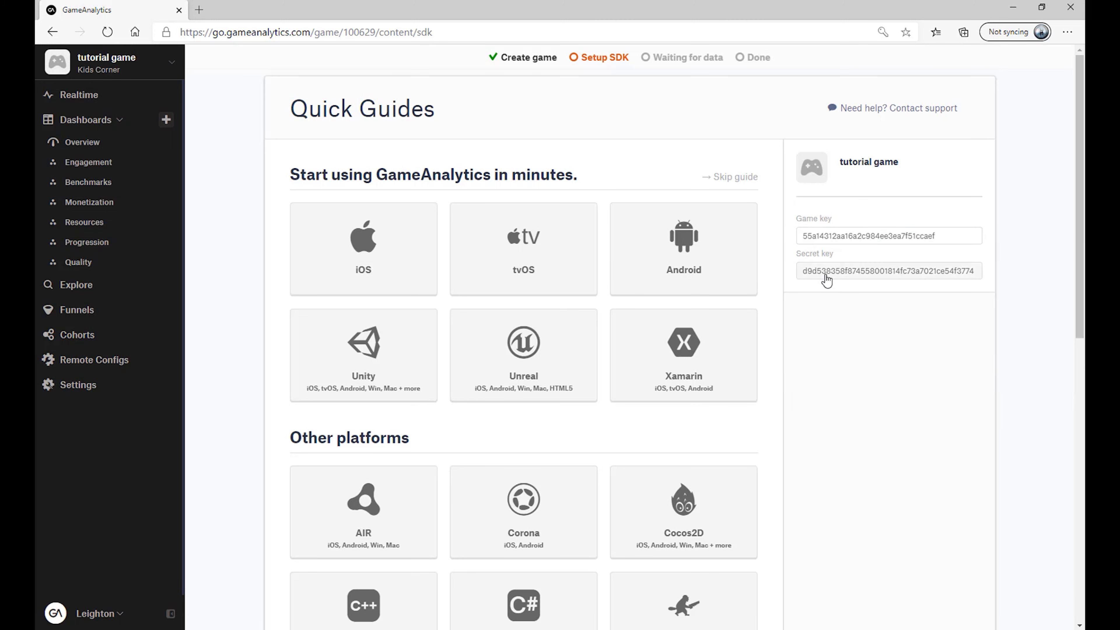
pyautogui.doubleClick(824, 270)
pyautogui.rightClick(825, 271)
pyautogui.click(822, 288)
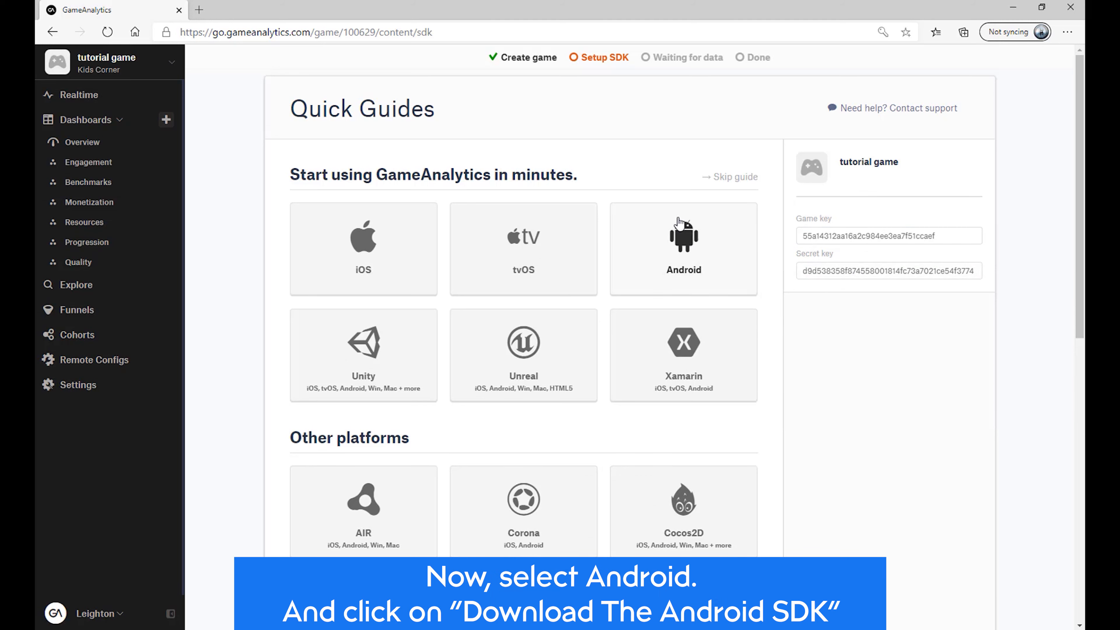
# - Open the quick guide for the Android SDK, launch Android Studio and minimize the browser
pyautogui.click(683, 244)
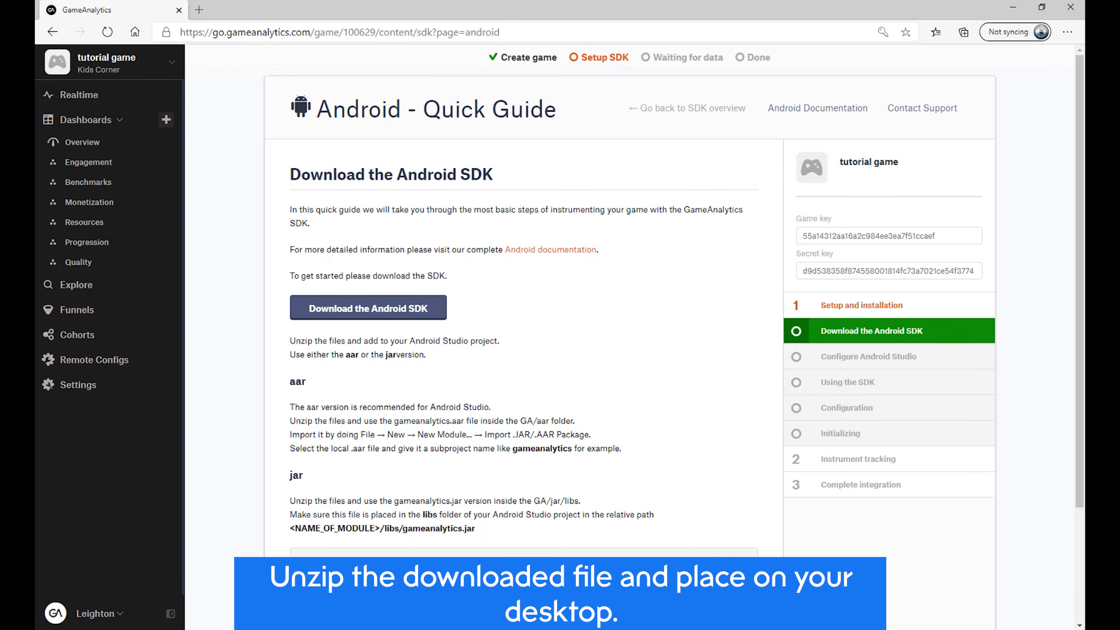
pyautogui.press('super')
pyautogui.write('an')
pyautogui.press('Return')
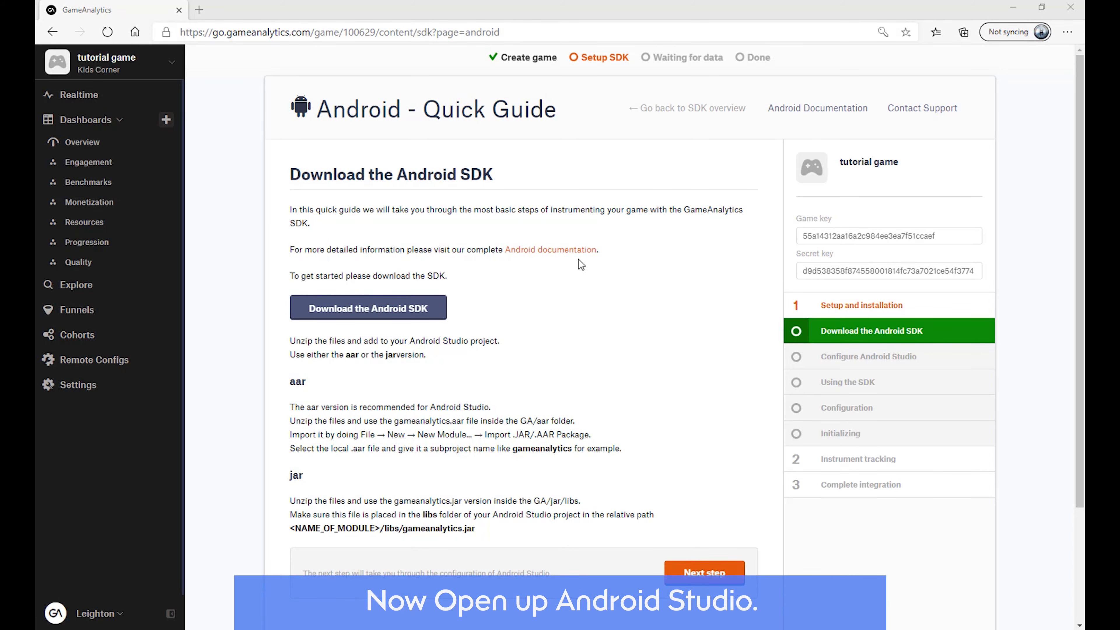
pyautogui.click(1009, 9)
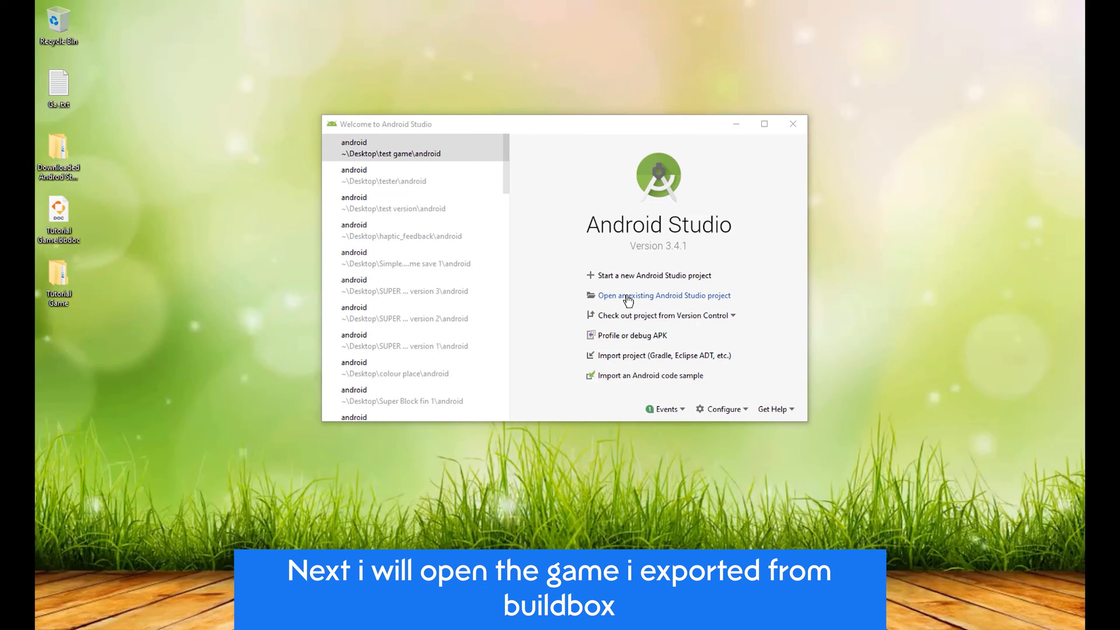
# - Open the exported game's build.gradle from the desktop's Tutorial Game\android folder and accept the recommended Android Gradle plugin update
pyautogui.click(627, 295)
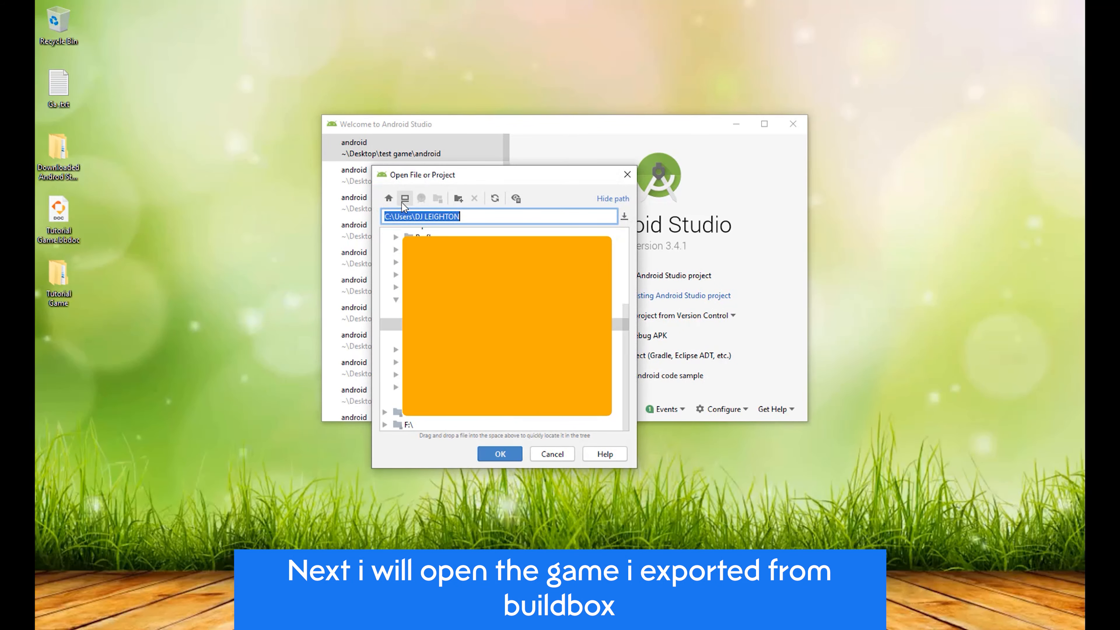
pyautogui.click(404, 199)
pyautogui.write('tu')
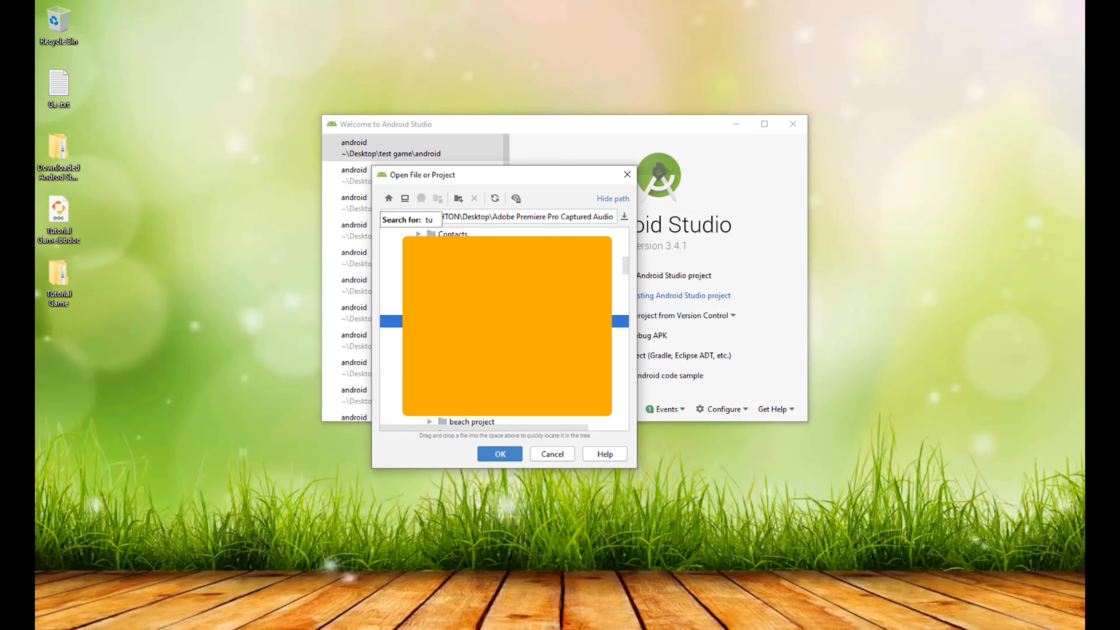
pyautogui.scroll(-6, 504, 329)
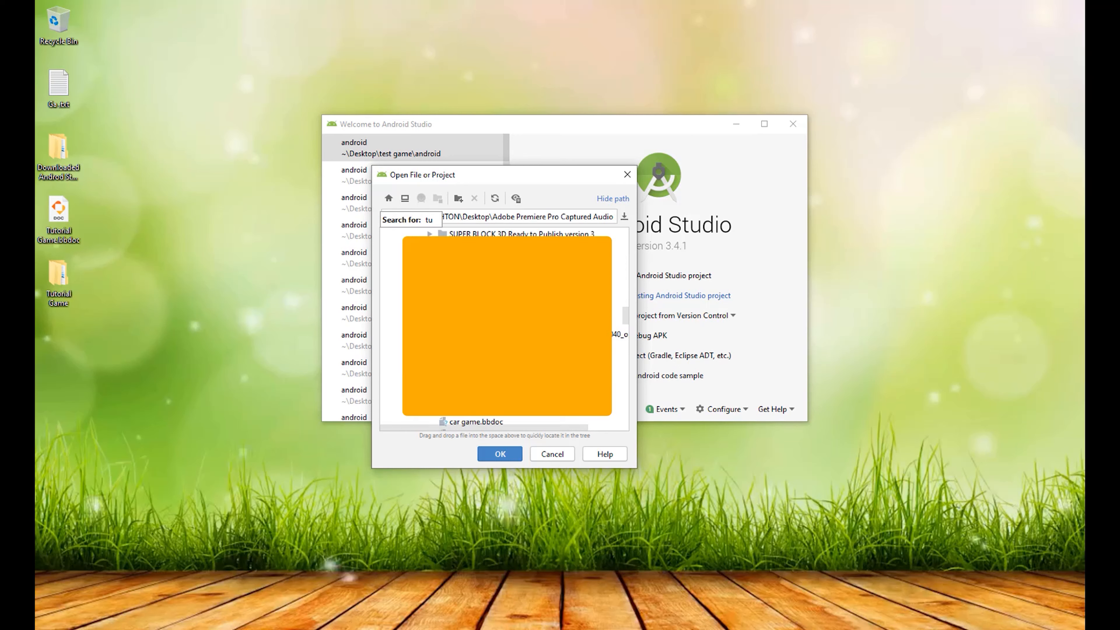
pyautogui.press('Down')
pyautogui.press('Right')
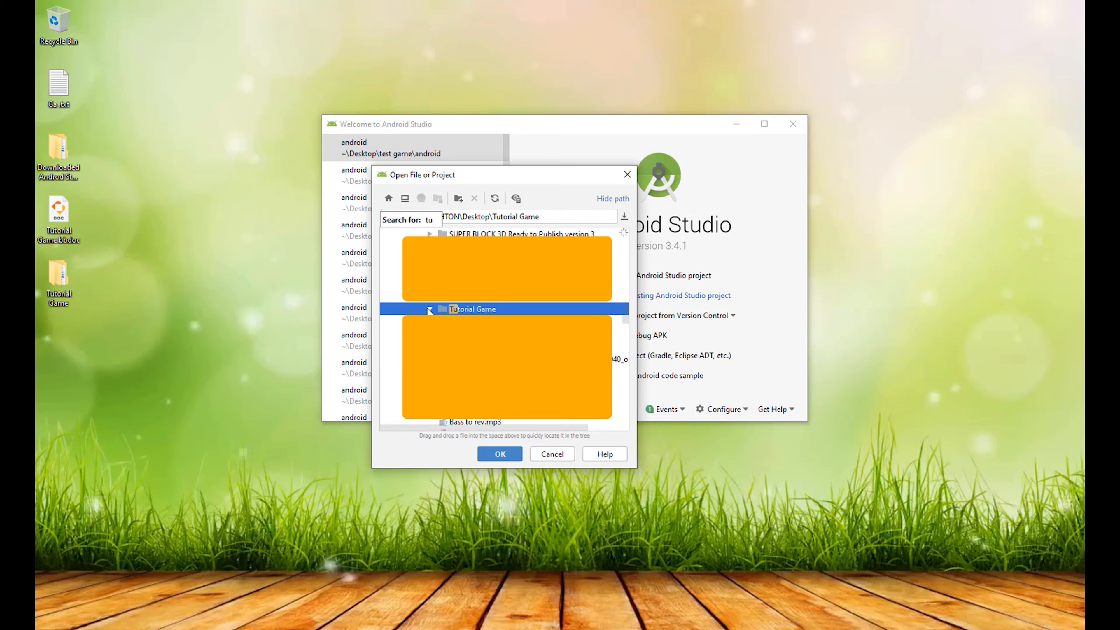
pyautogui.click(489, 334)
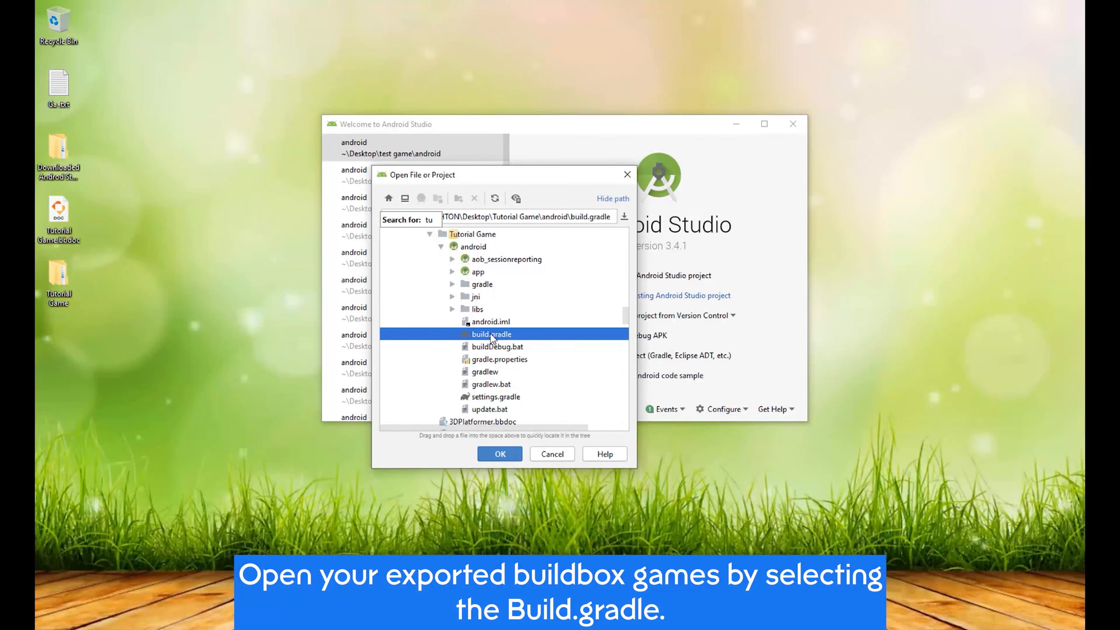
pyautogui.click(500, 453)
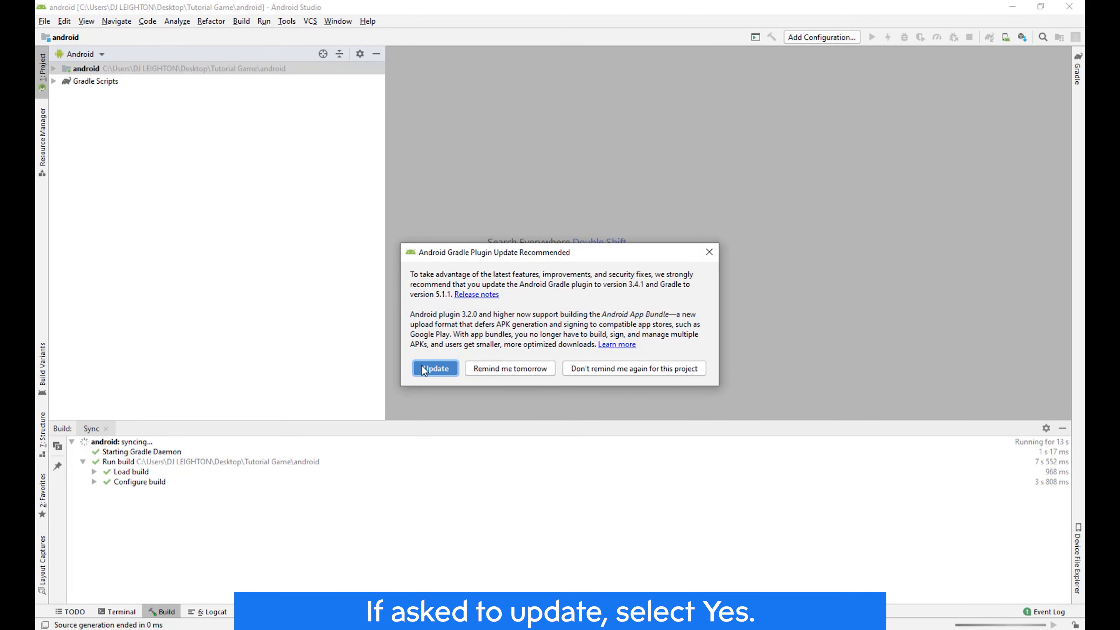
pyautogui.click(432, 373)
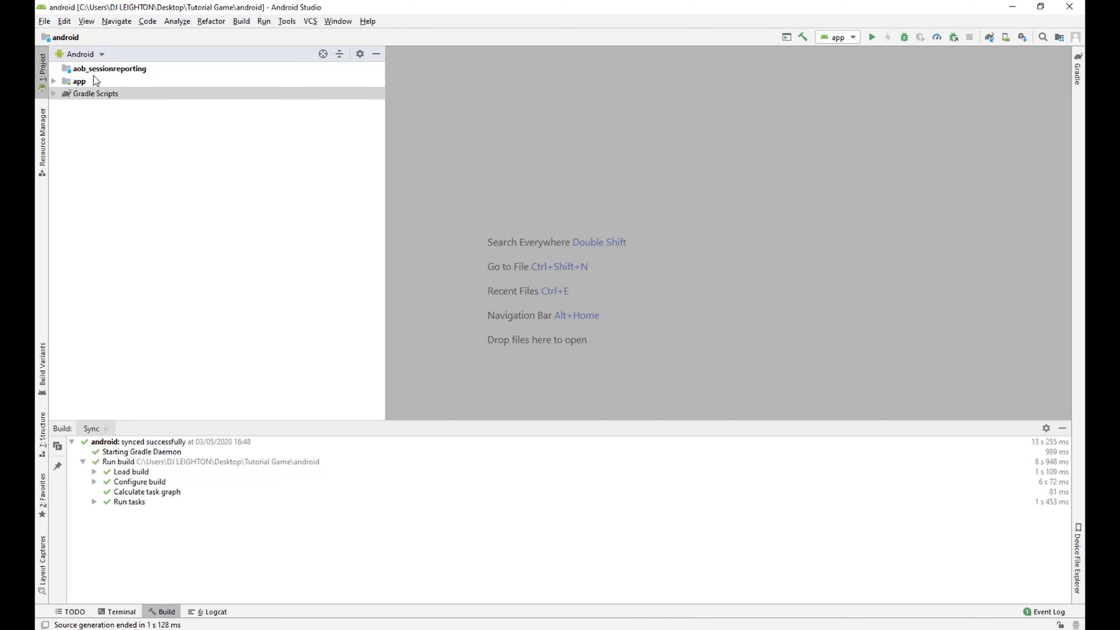
# - Start a new module of the type Import .JAR/.AAR Package and continue to its file selection
pyautogui.click(90, 53)
pyautogui.click(44, 19)
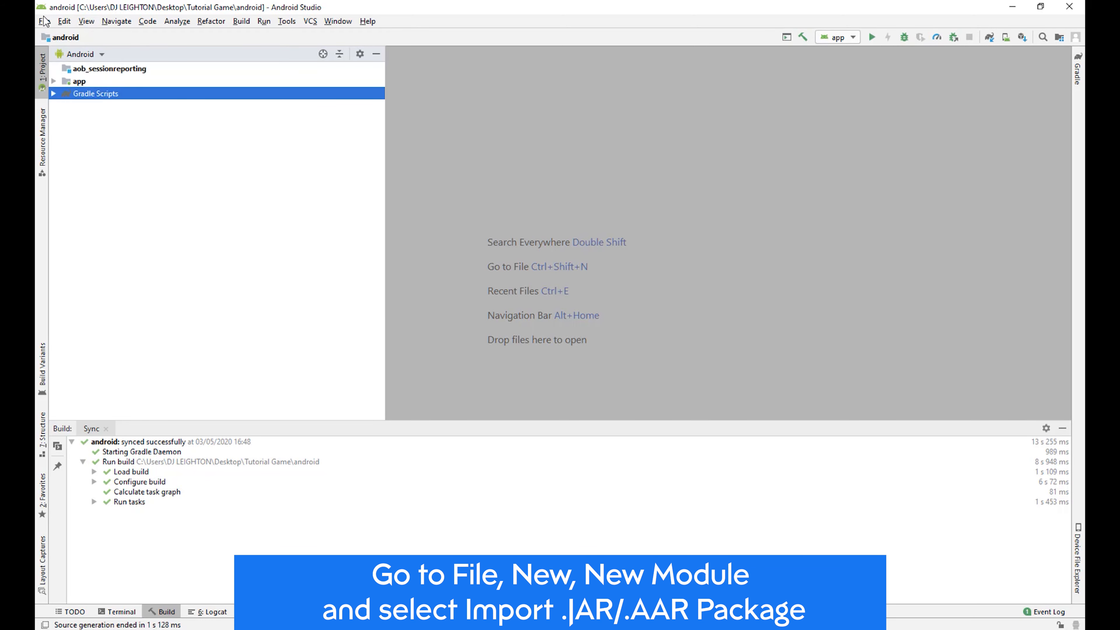
pyautogui.click(45, 21)
pyautogui.moveTo(58, 35)
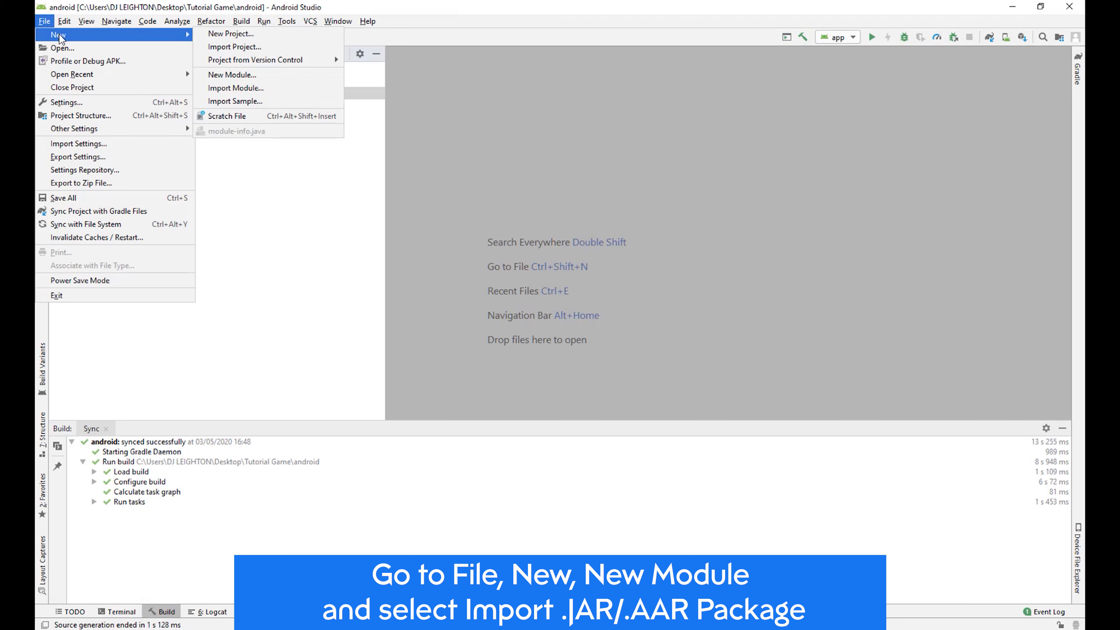
pyautogui.click(261, 74)
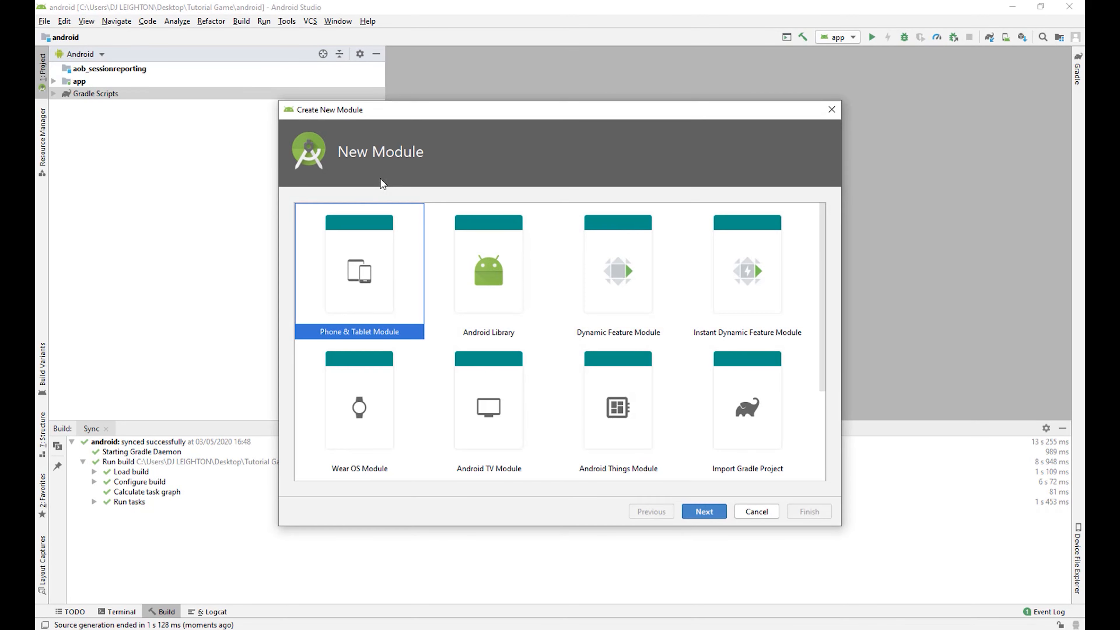
pyautogui.scroll(-3, 552, 404)
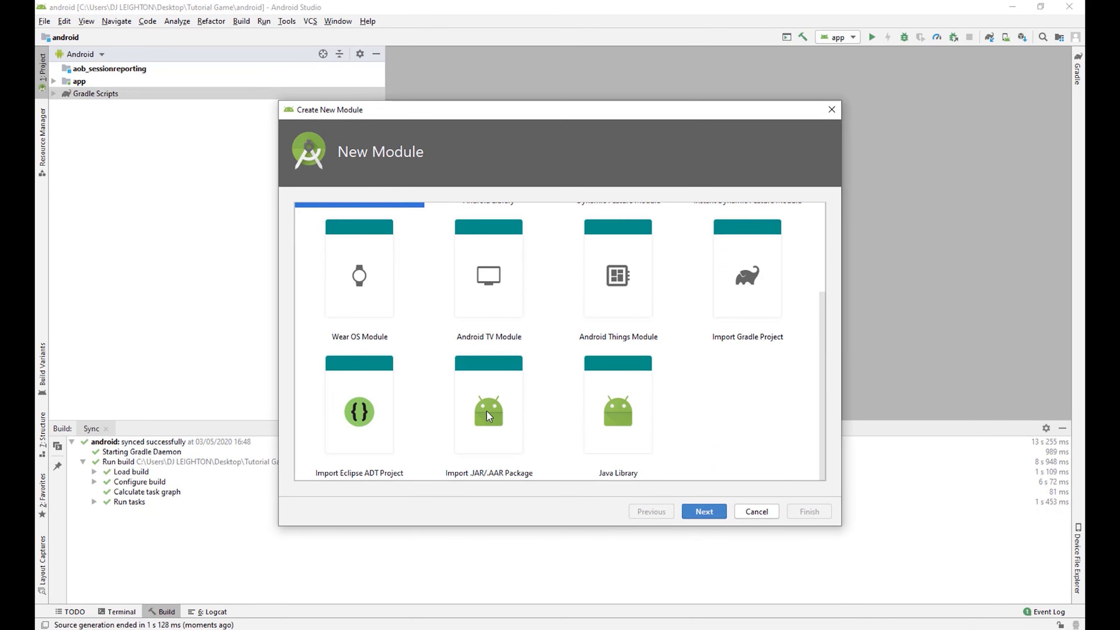
pyautogui.click(469, 463)
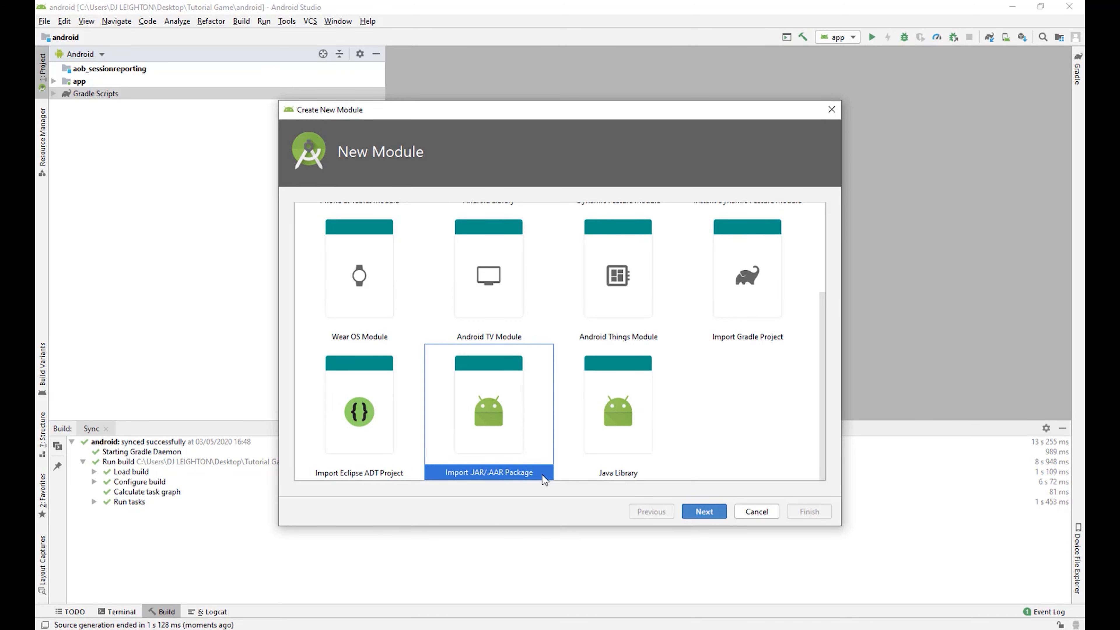
pyautogui.click(703, 511)
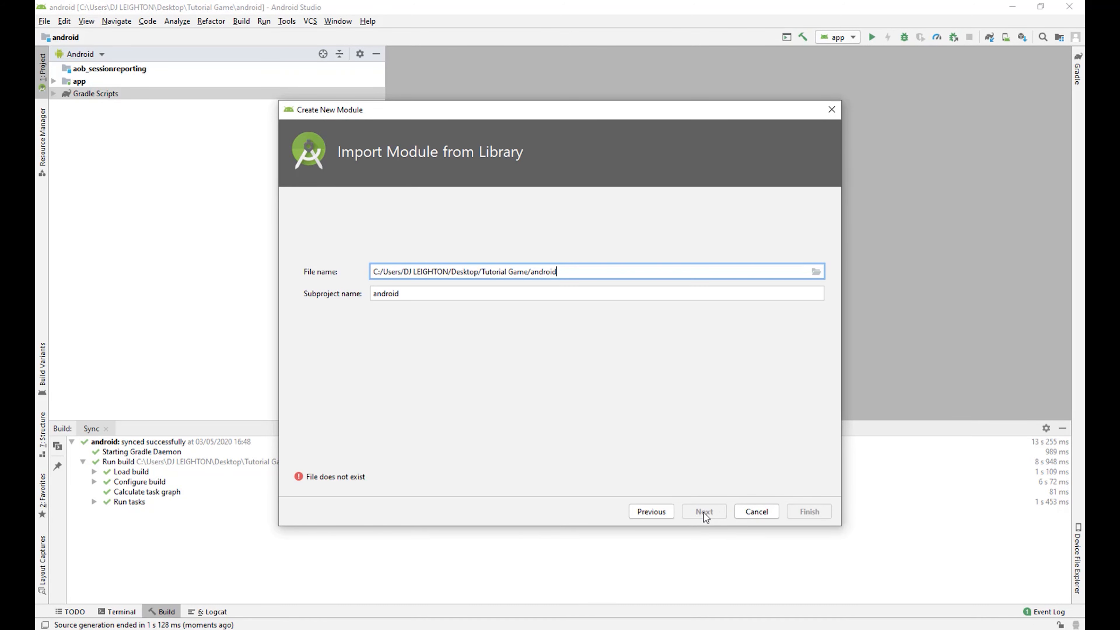
# - Import gameanalytics.aar from GA-SDK-ANDROID-master\GA\aar in the desktop's Downloaded Androd Studio SDK folder, keeping gameanalytics as the subproject name
pyautogui.click(815, 271)
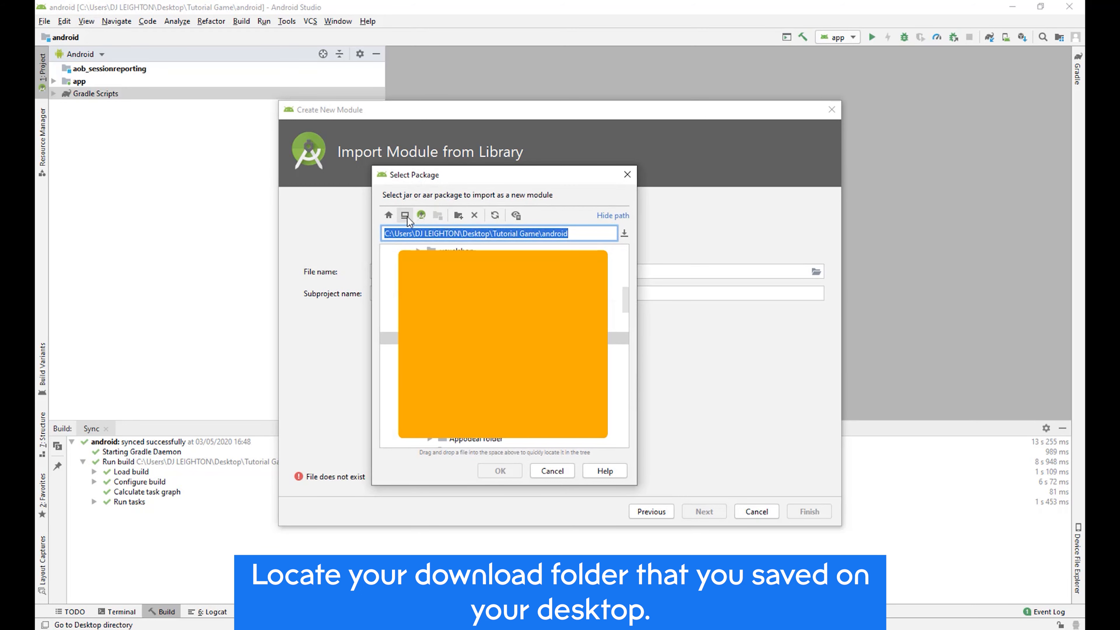
pyautogui.click(405, 215)
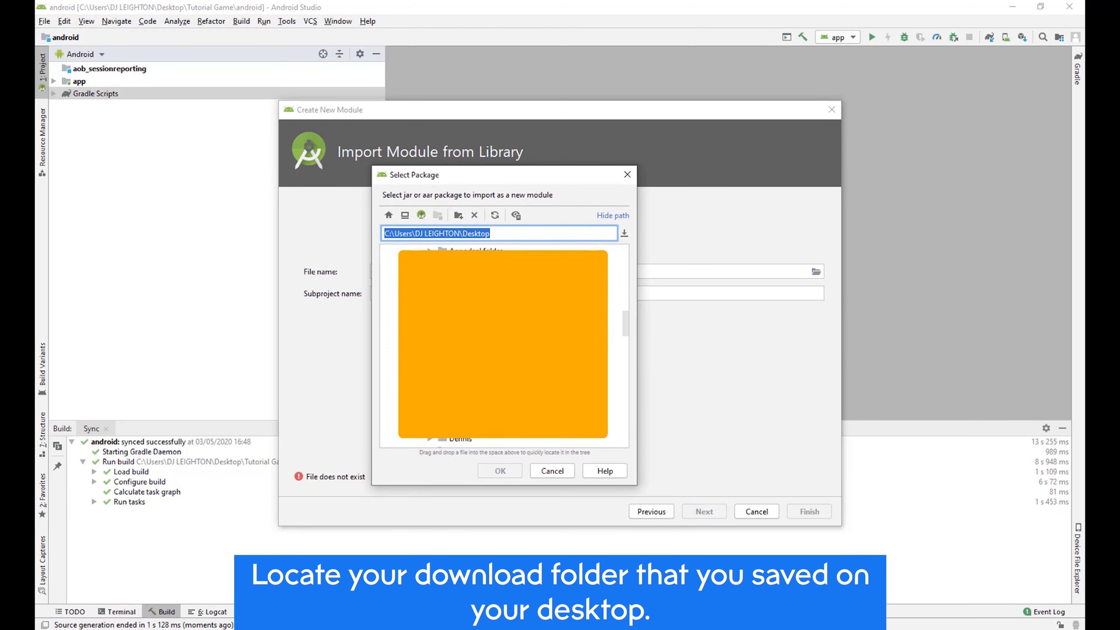
pyautogui.scroll(-2, 502, 344)
pyautogui.click(426, 375)
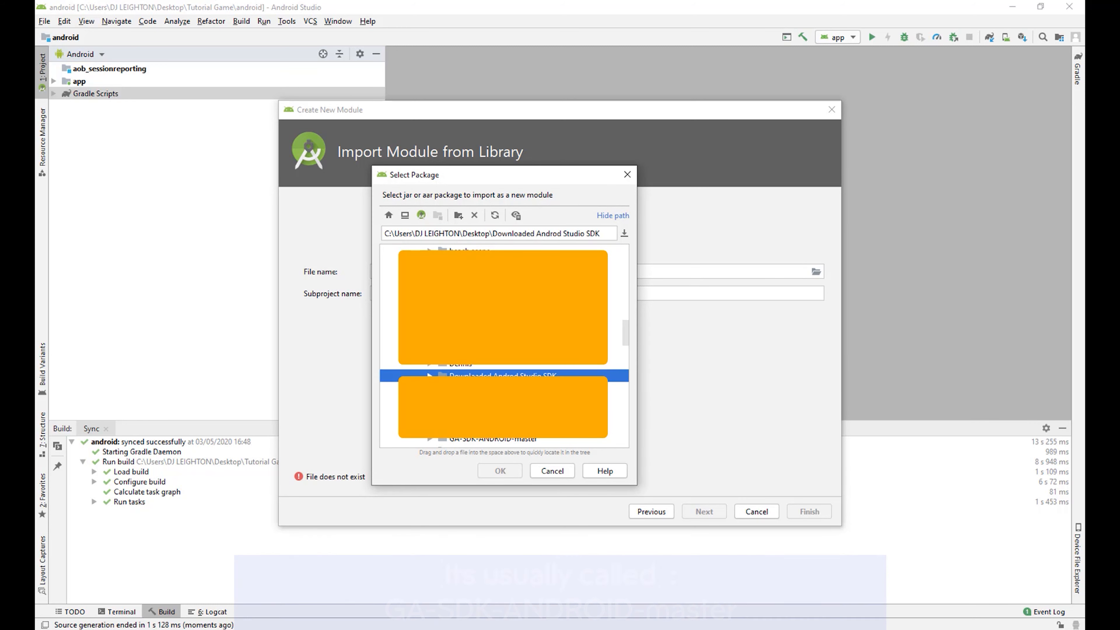
pyautogui.click(428, 375)
pyautogui.click(481, 390)
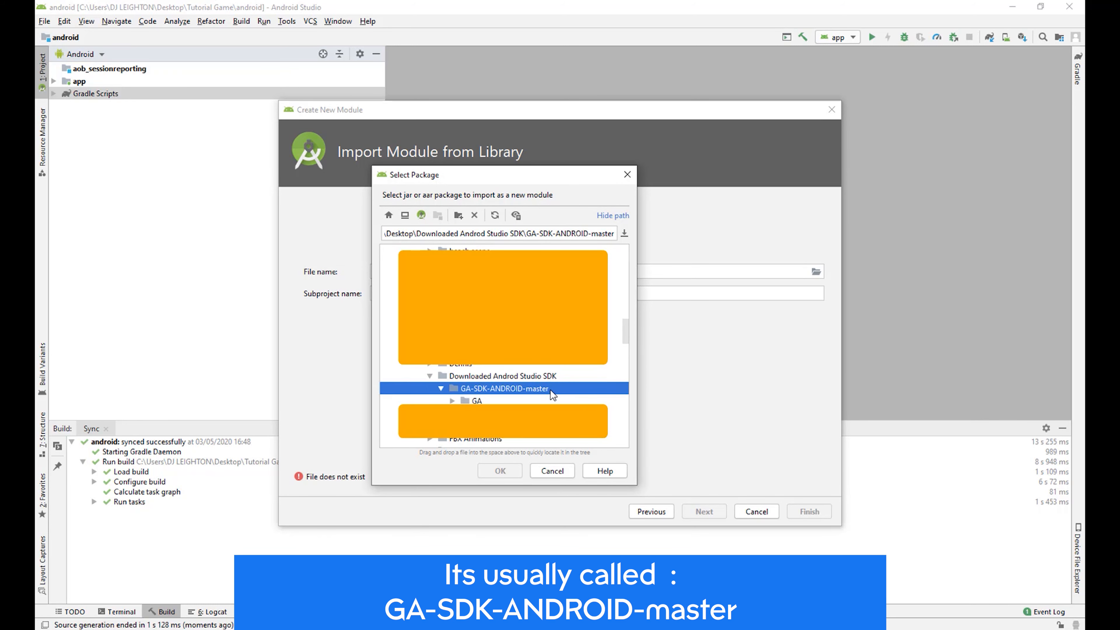
pyautogui.click(453, 400)
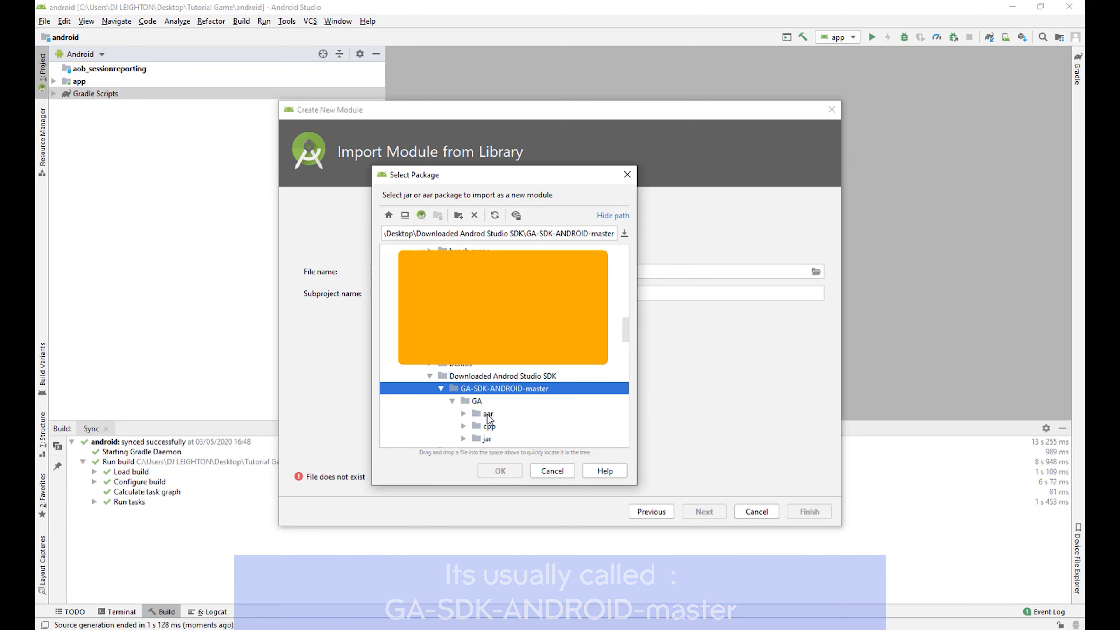
pyautogui.doubleClick(466, 413)
pyautogui.click(522, 439)
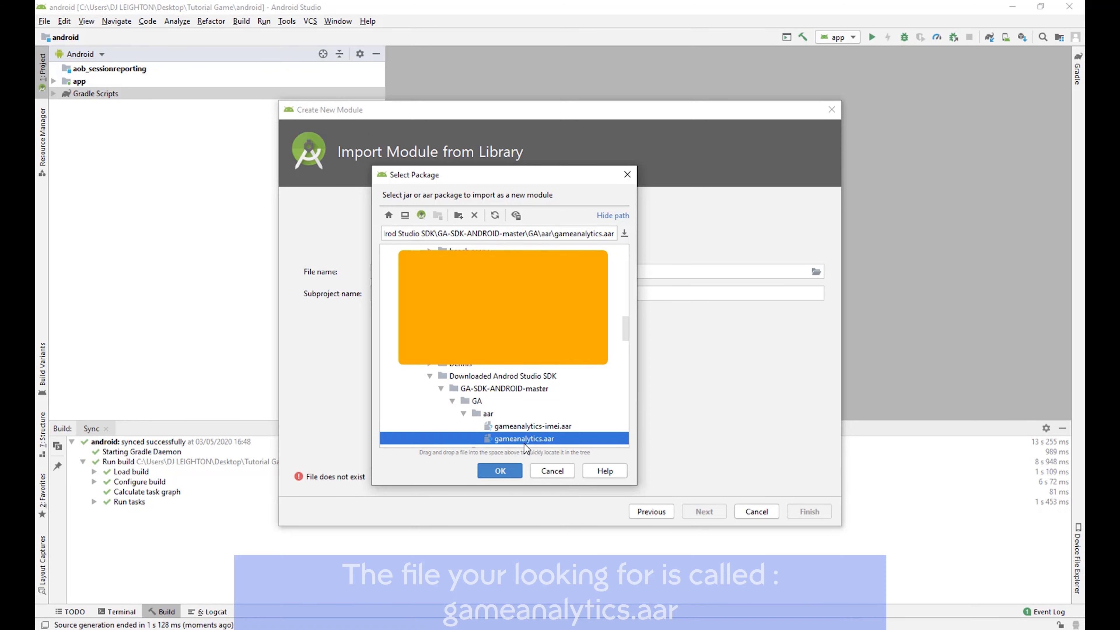
pyautogui.click(508, 470)
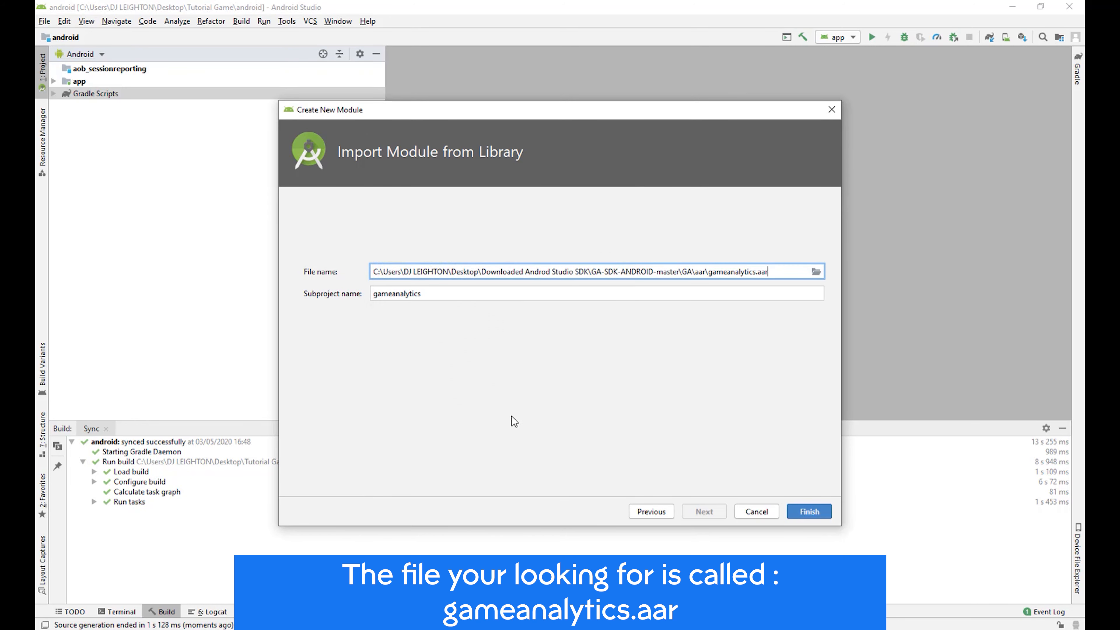
pyautogui.moveTo(436, 294); pyautogui.dragTo(370, 294)
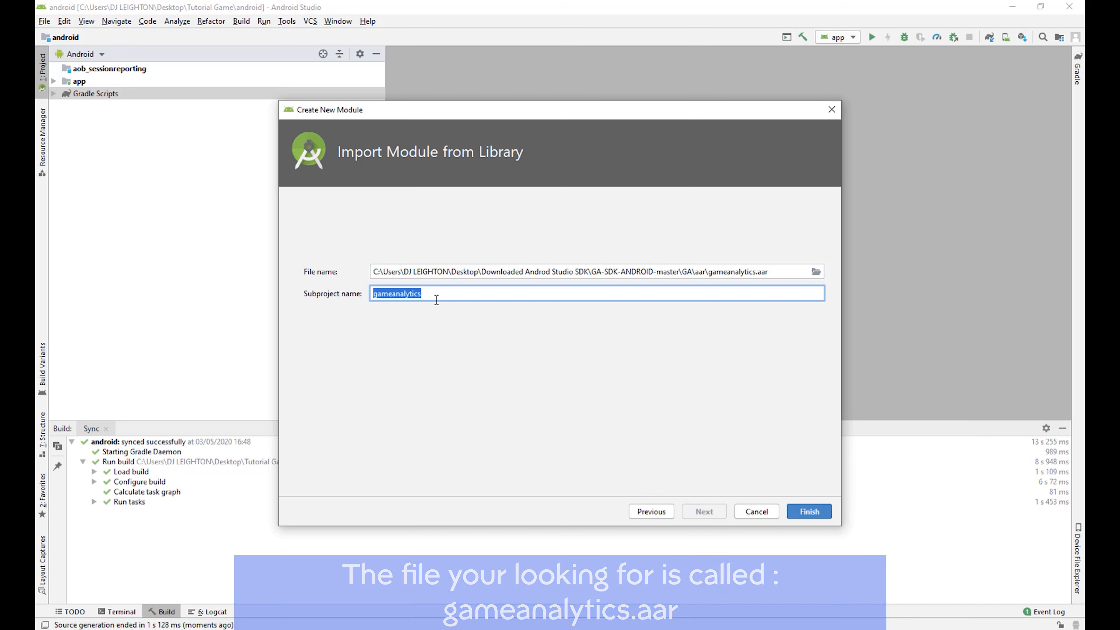
pyautogui.click(807, 512)
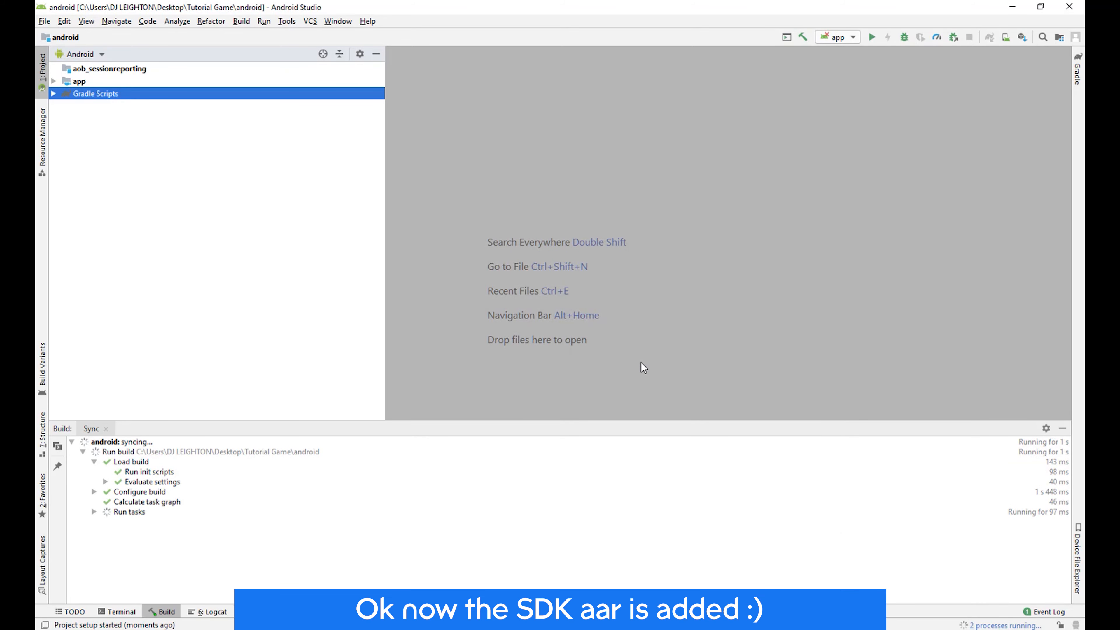
# - Show the files in the Project view and open AndroidManifest.xml from app/src/main
pyautogui.click(79, 54)
pyautogui.click(77, 68)
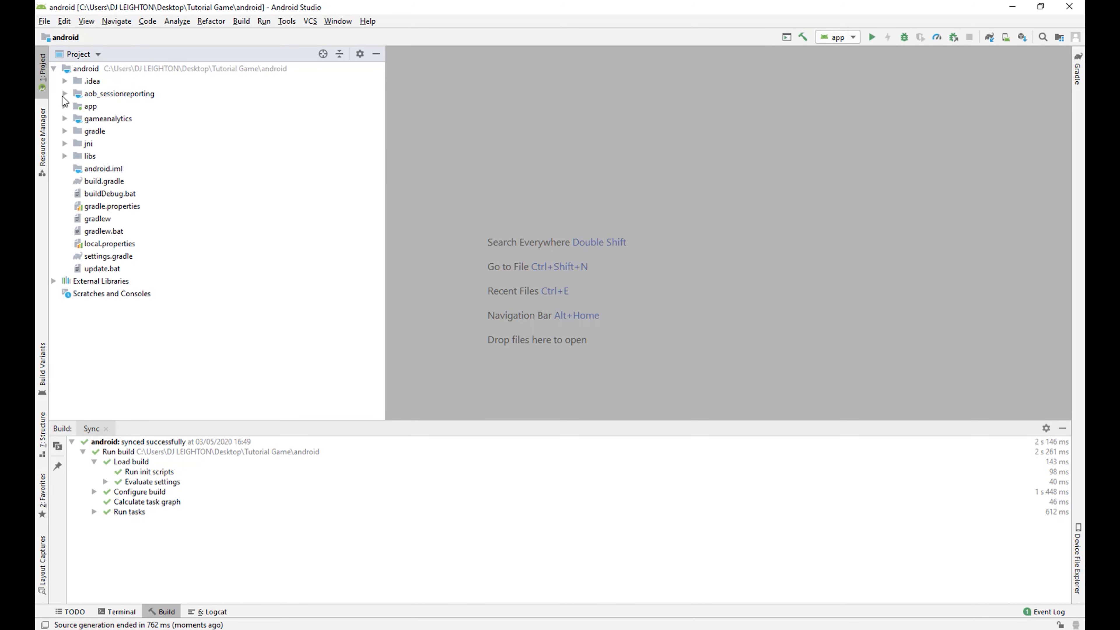
pyautogui.click(65, 107)
pyautogui.click(76, 130)
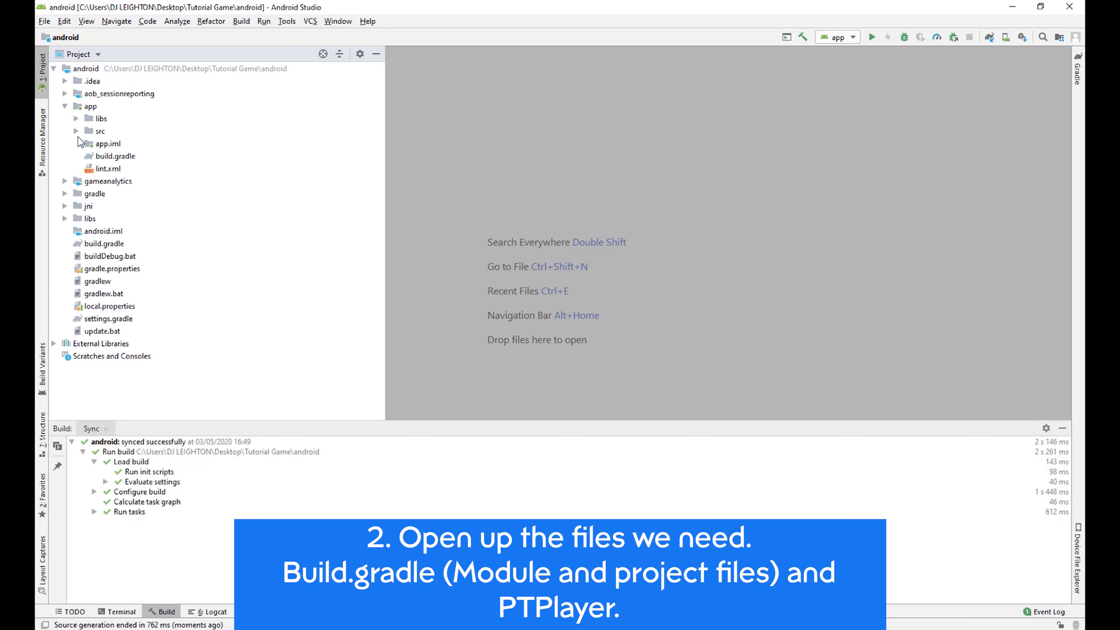
pyautogui.click(87, 144)
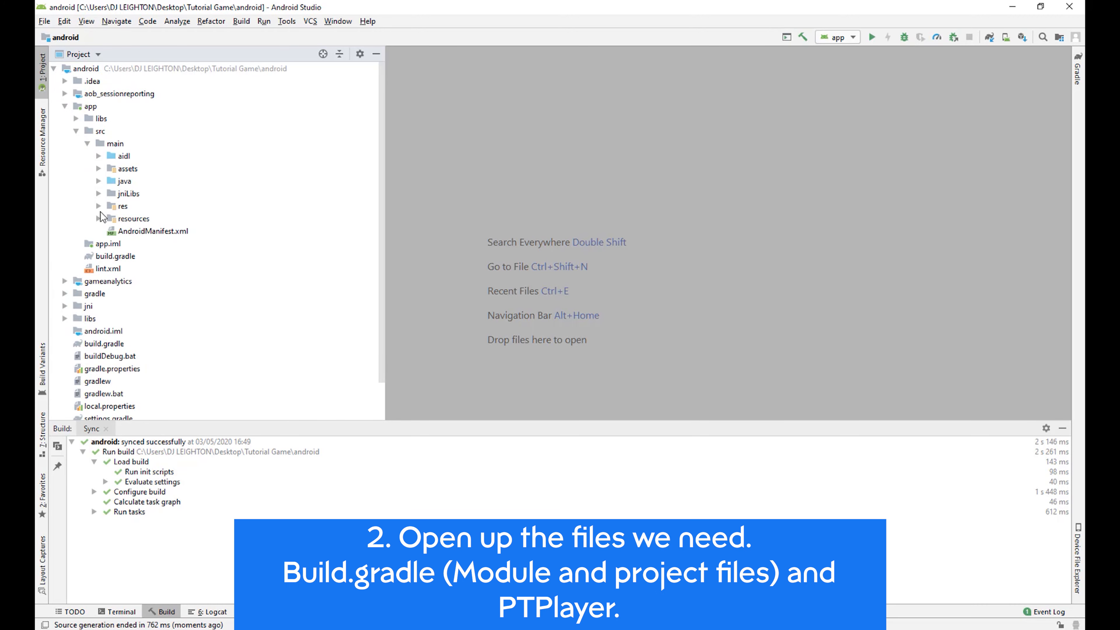
pyautogui.doubleClick(117, 232)
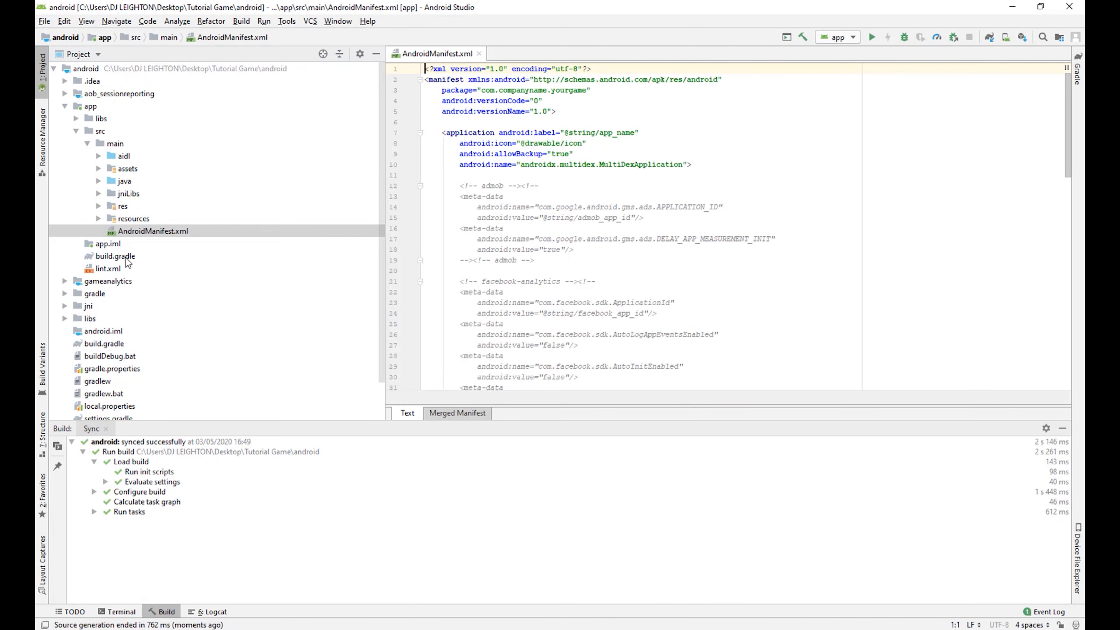
# - Open the app module's build.gradle and the project-level build.gradle in the editor
pyautogui.click(126, 260)
pyautogui.doubleClick(126, 261)
pyautogui.doubleClick(110, 345)
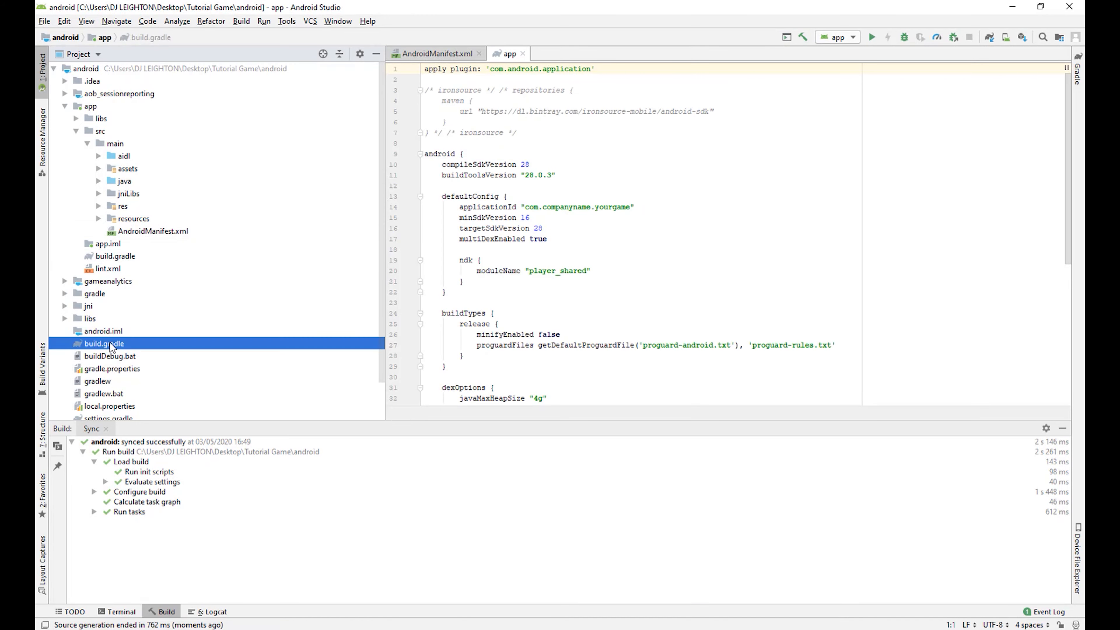
# - Open the PTPlayer class from the com.companyname.yourgame package in the app's java folder
pyautogui.click(99, 182)
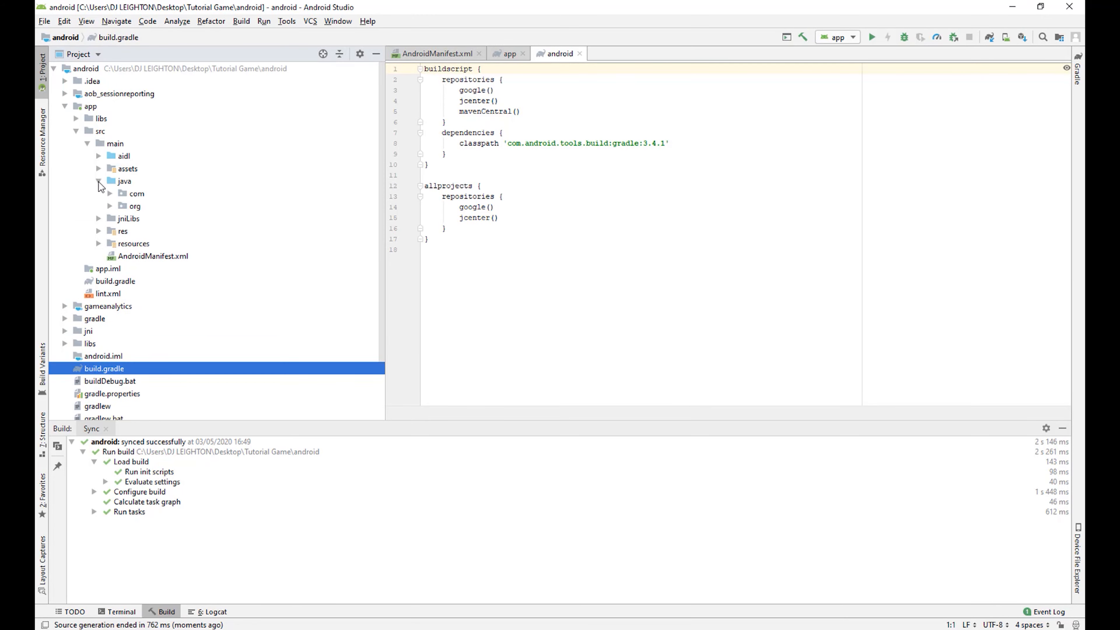
pyautogui.click(101, 182)
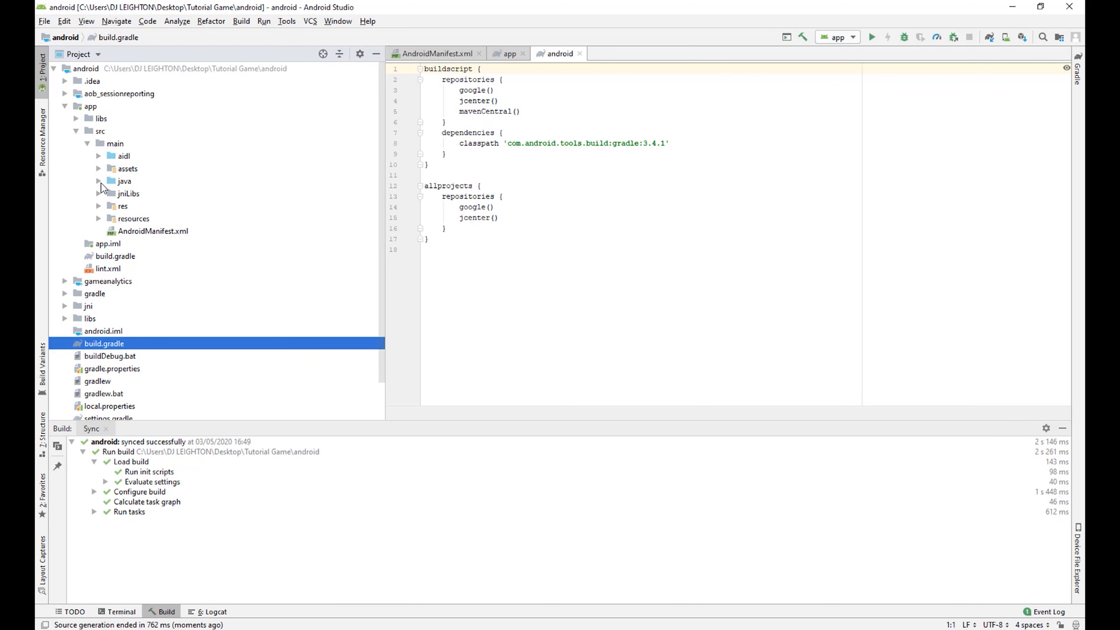
pyautogui.click(100, 182)
pyautogui.click(109, 194)
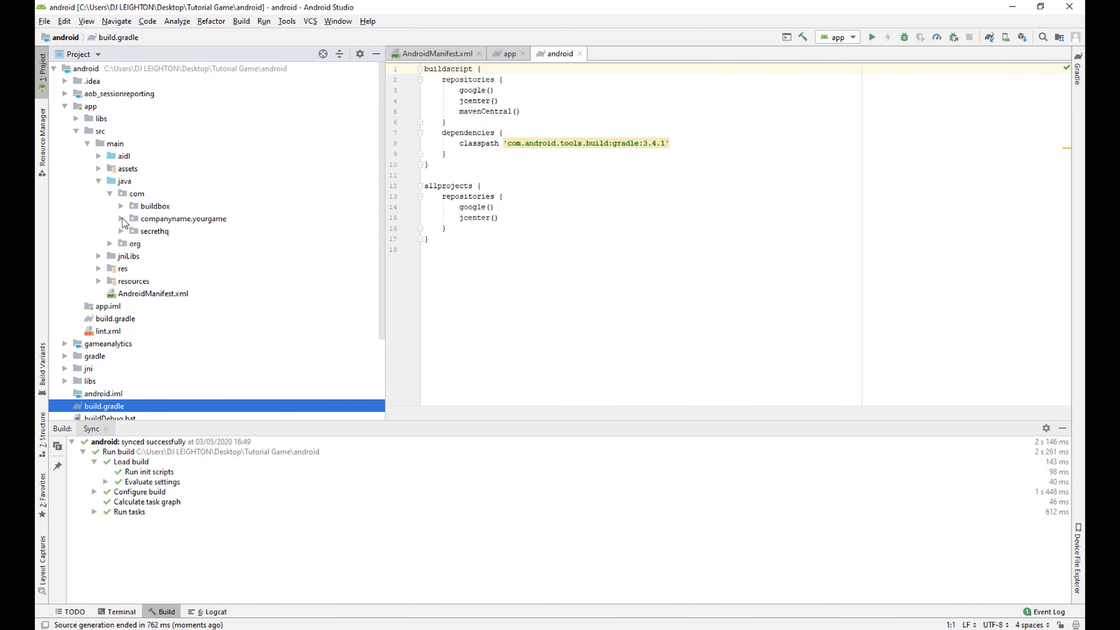
pyautogui.click(122, 218)
pyautogui.doubleClick(172, 233)
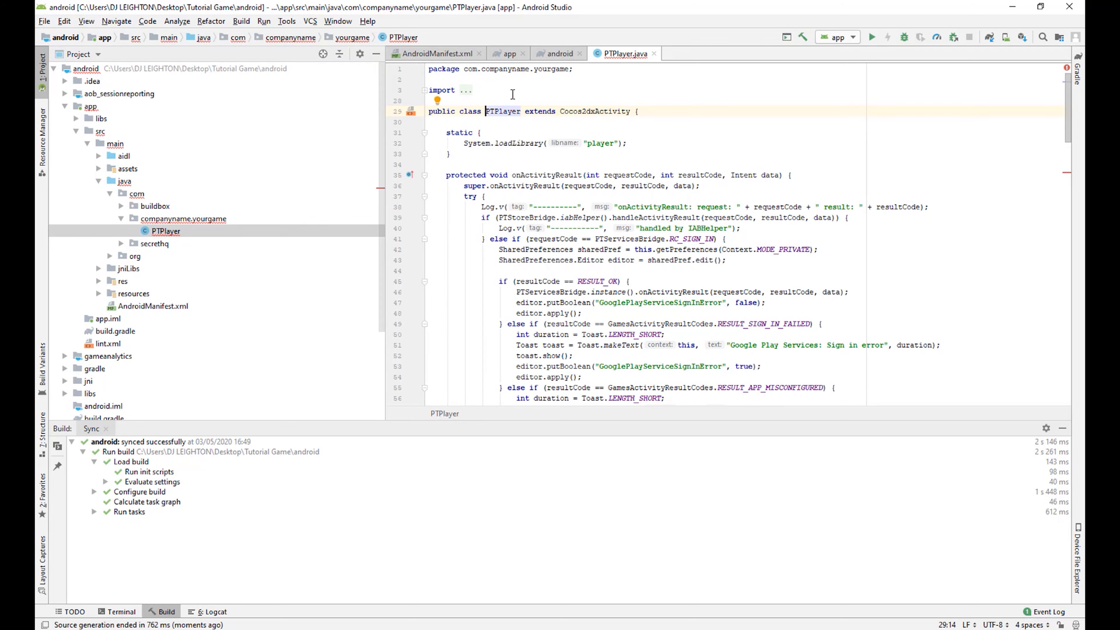
# - Copy the GameAnalytics dependencies block from the desktop's Ga .txt file in Notepad and switch back to Android Studio
pyautogui.click(1012, 7)
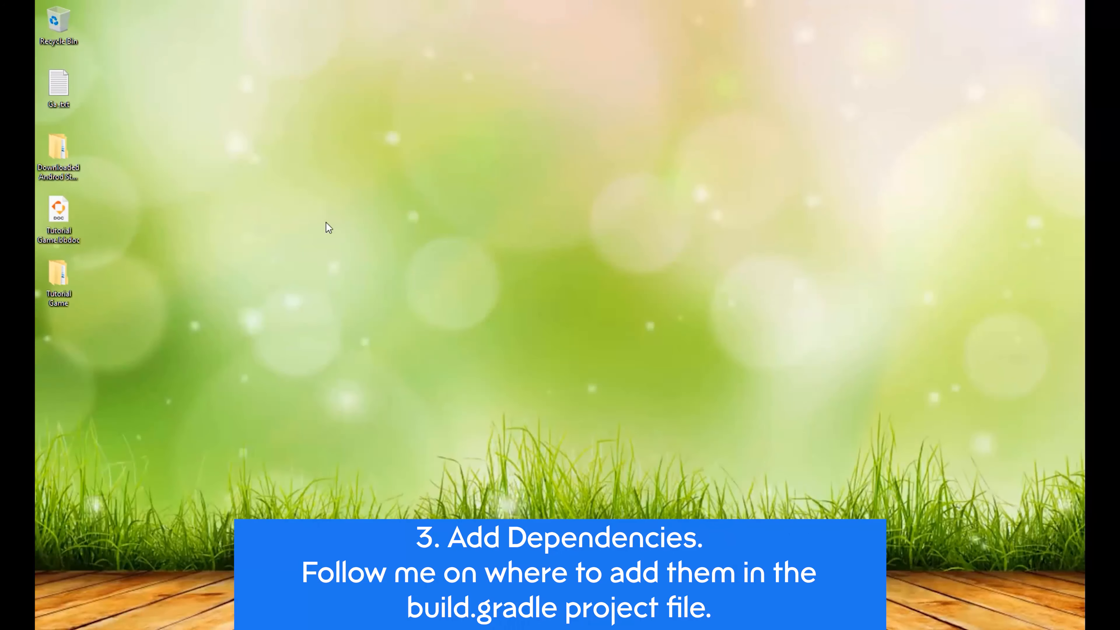
pyautogui.doubleClick(66, 86)
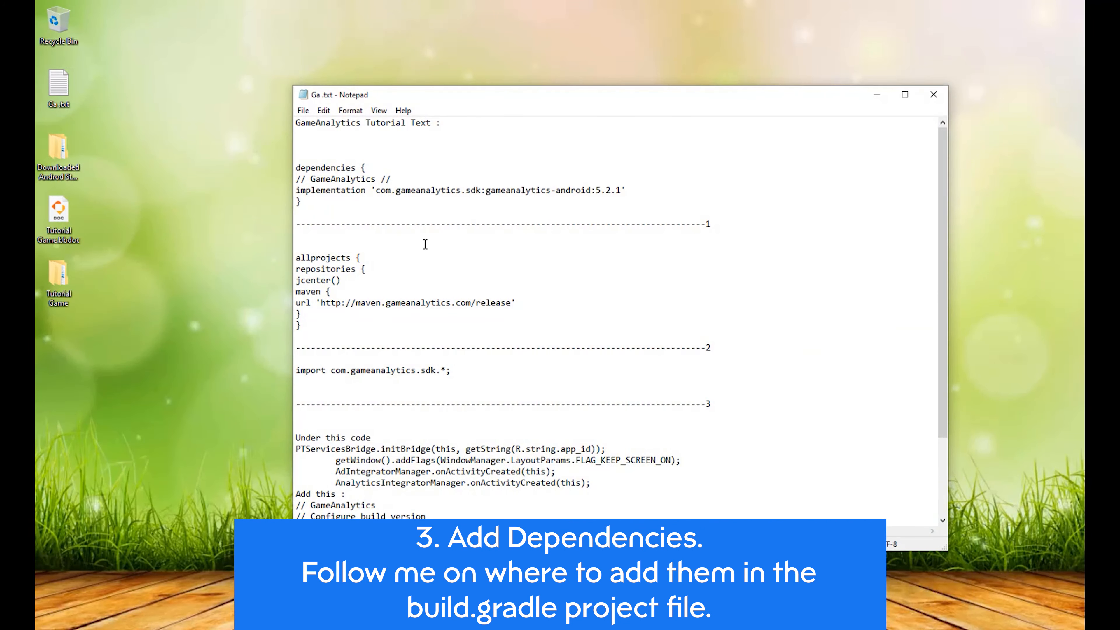
pyautogui.moveTo(295, 167); pyautogui.dragTo(312, 199)
pyautogui.hotkey('ctrl', 'c')
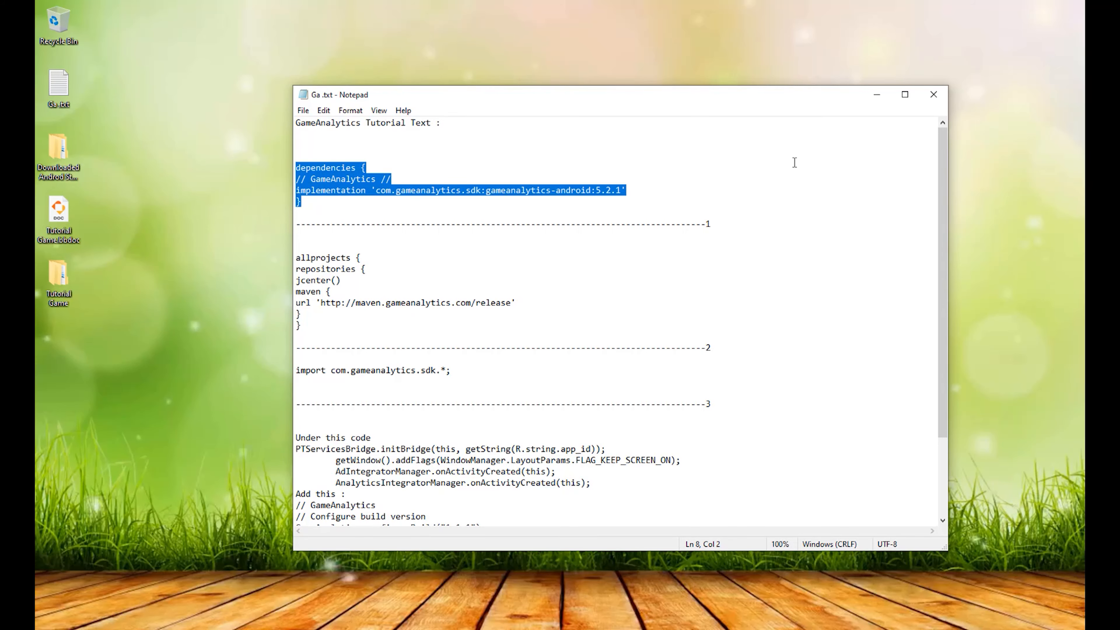
pyautogui.hotkey('alt', 'Tab')
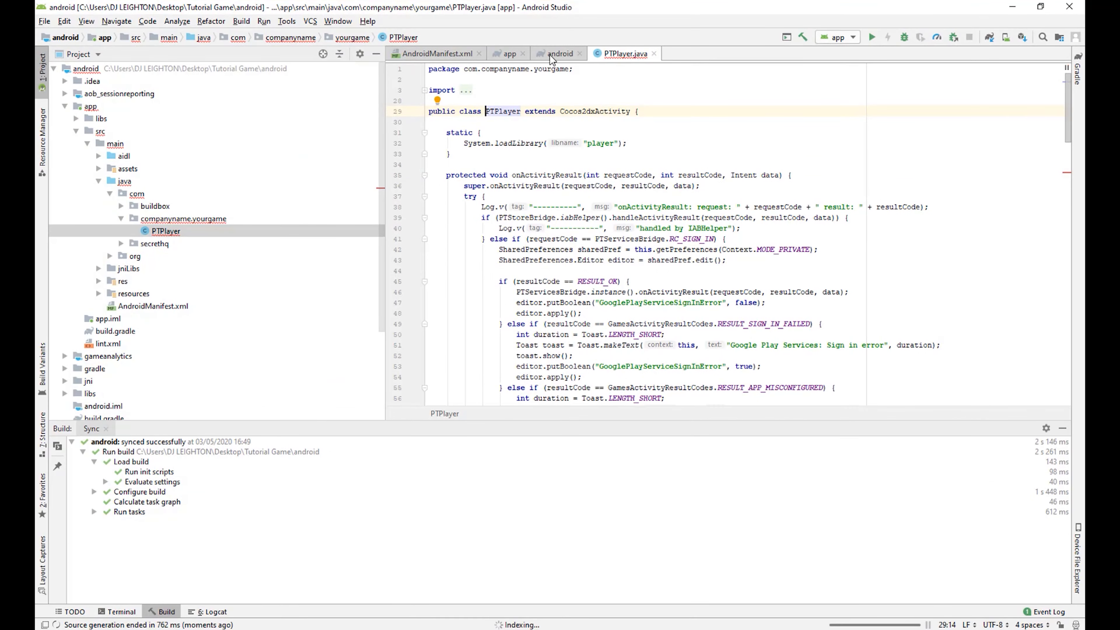
# - Paste the GameAnalytics dependencies block below the "// More deps here //" comment in the app module's build.gradle
pyautogui.click(549, 55)
pyautogui.click(509, 55)
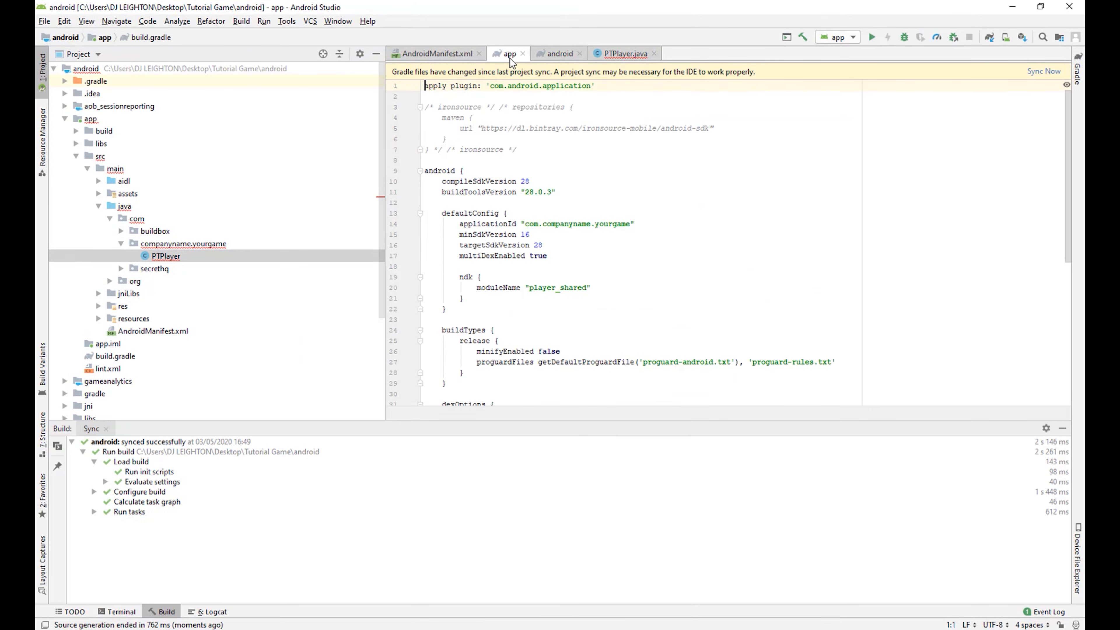
pyautogui.scroll(-8, 548, 334)
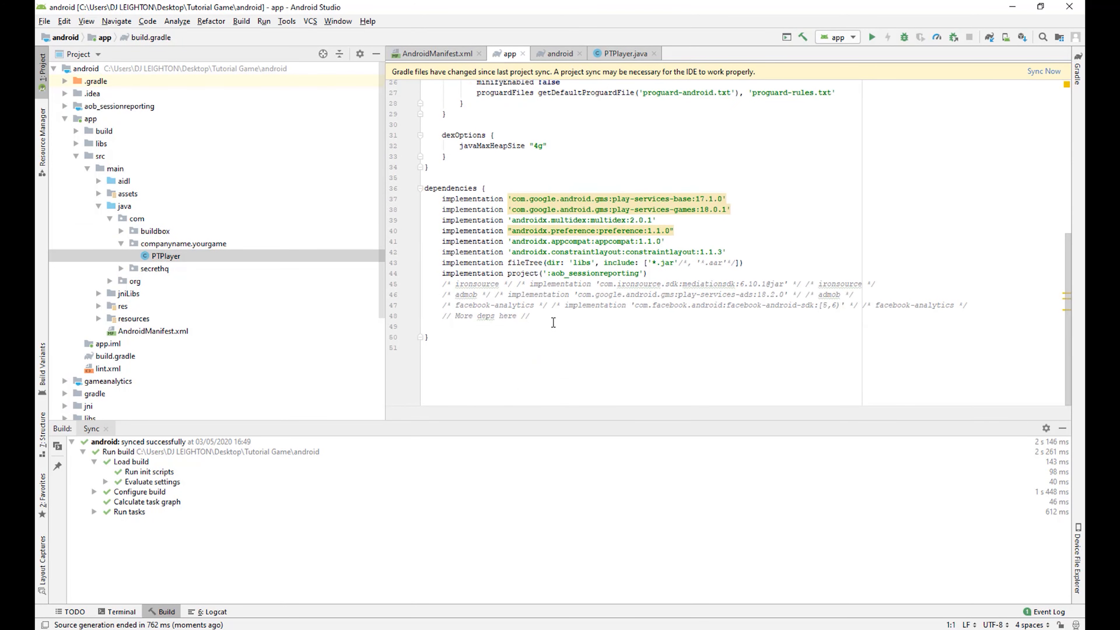
pyautogui.click(552, 318)
pyautogui.press('Return')
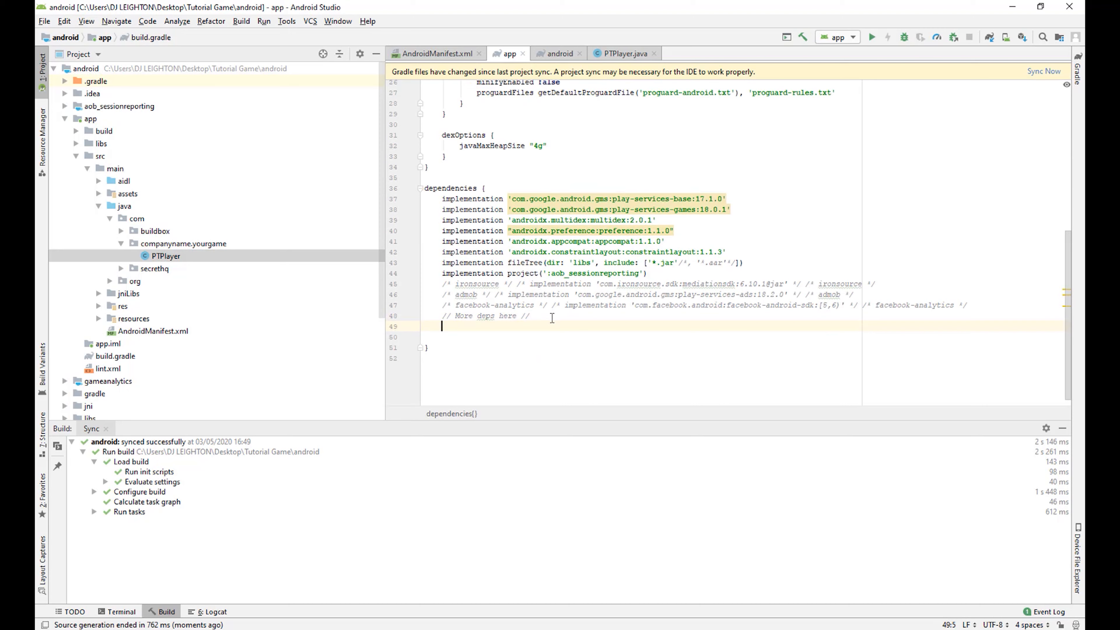
pyautogui.hotkey('ctrl', 'v')
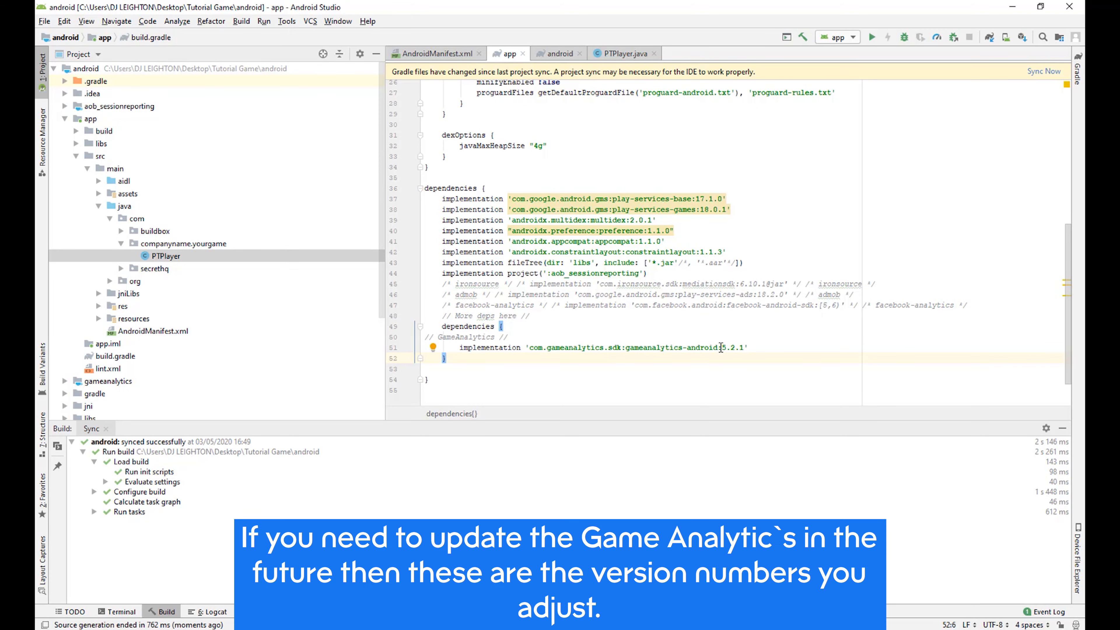
pyautogui.moveTo(720, 347); pyautogui.dragTo(753, 349)
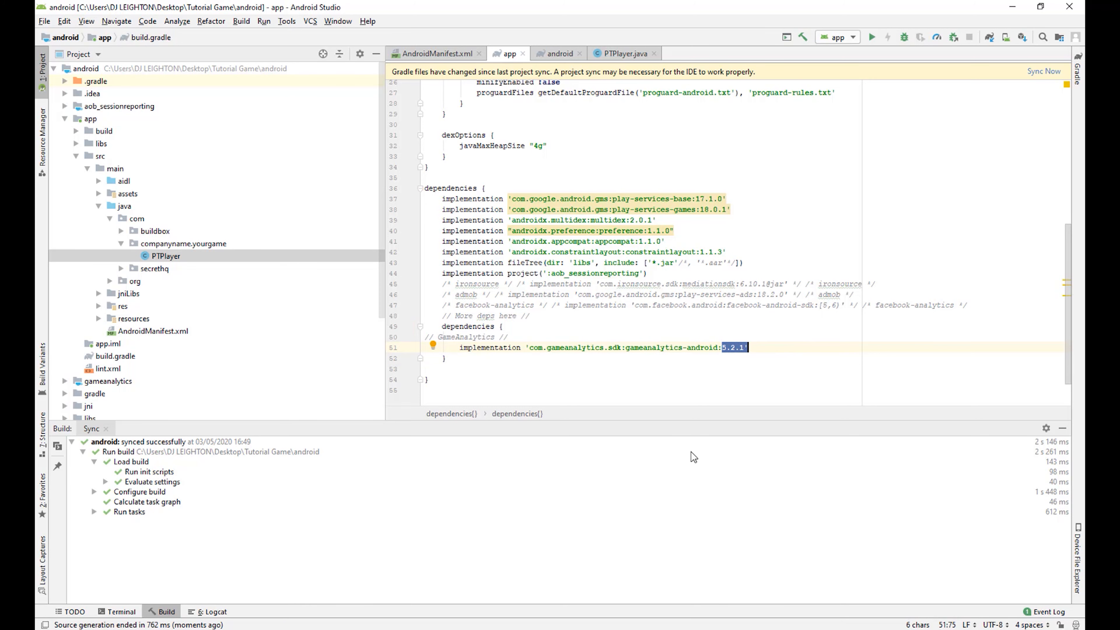
pyautogui.click(767, 352)
# - Compare the allprojects repositories in the project-level build.gradle with Ga .txt in Notepad, and copy the maven block from the notes
pyautogui.moveTo(723, 629)
pyautogui.click(724, 582)
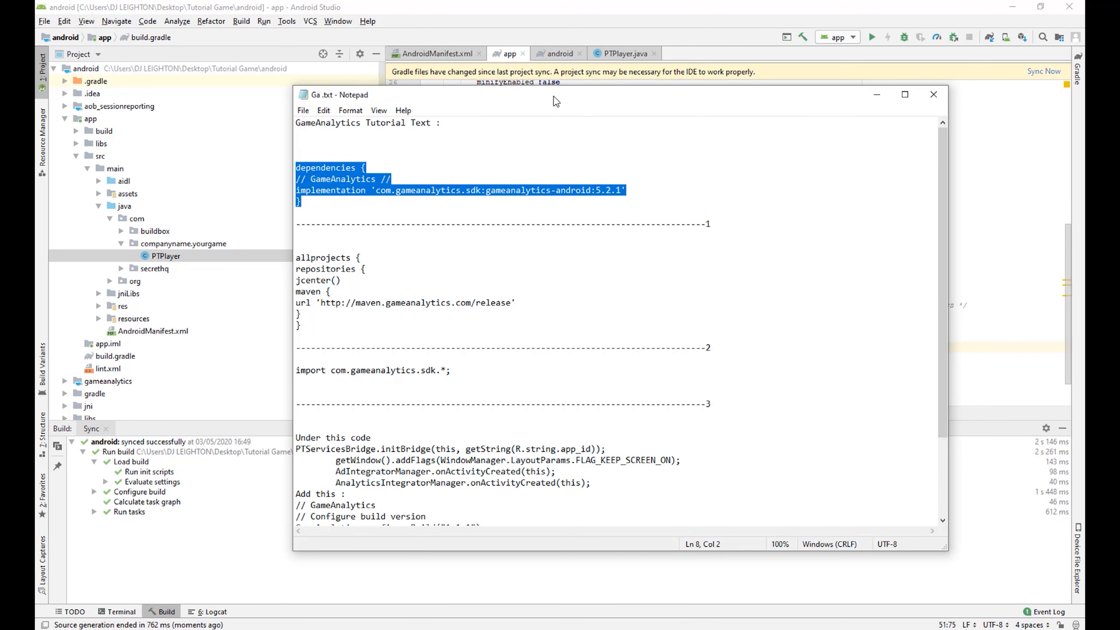
pyautogui.click(559, 53)
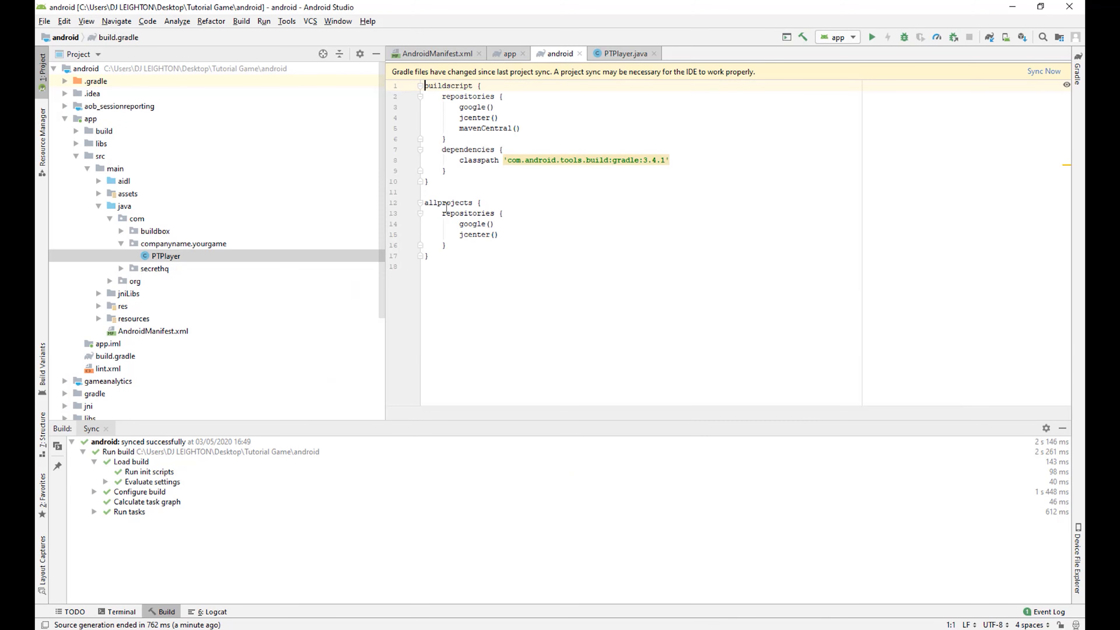
pyautogui.moveTo(426, 202); pyautogui.dragTo(495, 234)
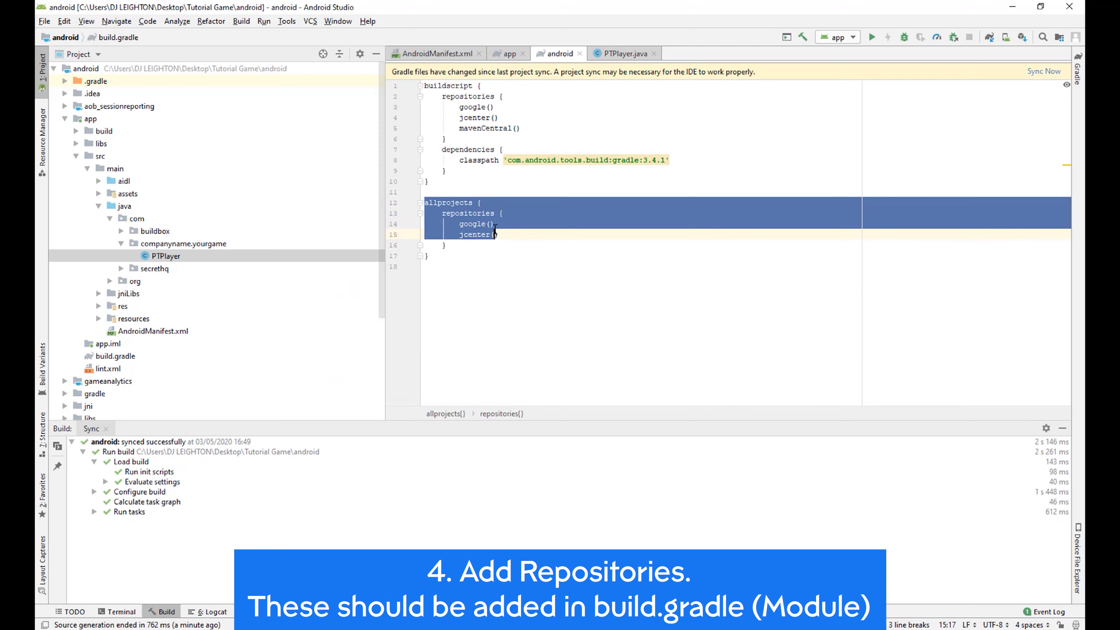
pyautogui.hotkey('alt', 'Tab')
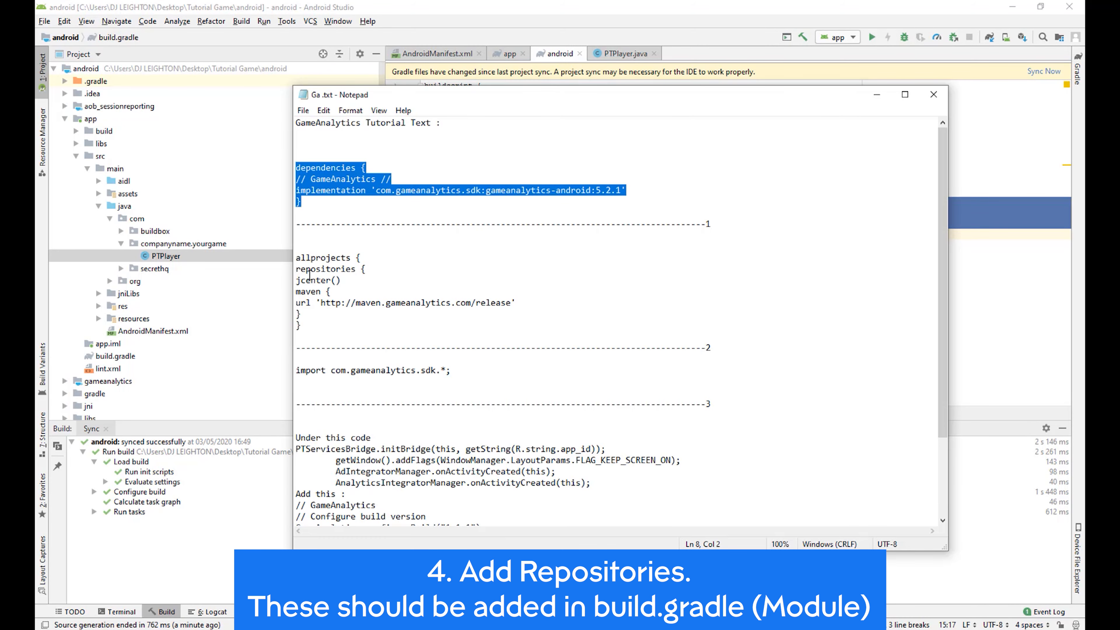
pyautogui.moveTo(429, 95); pyautogui.dragTo(799, 114)
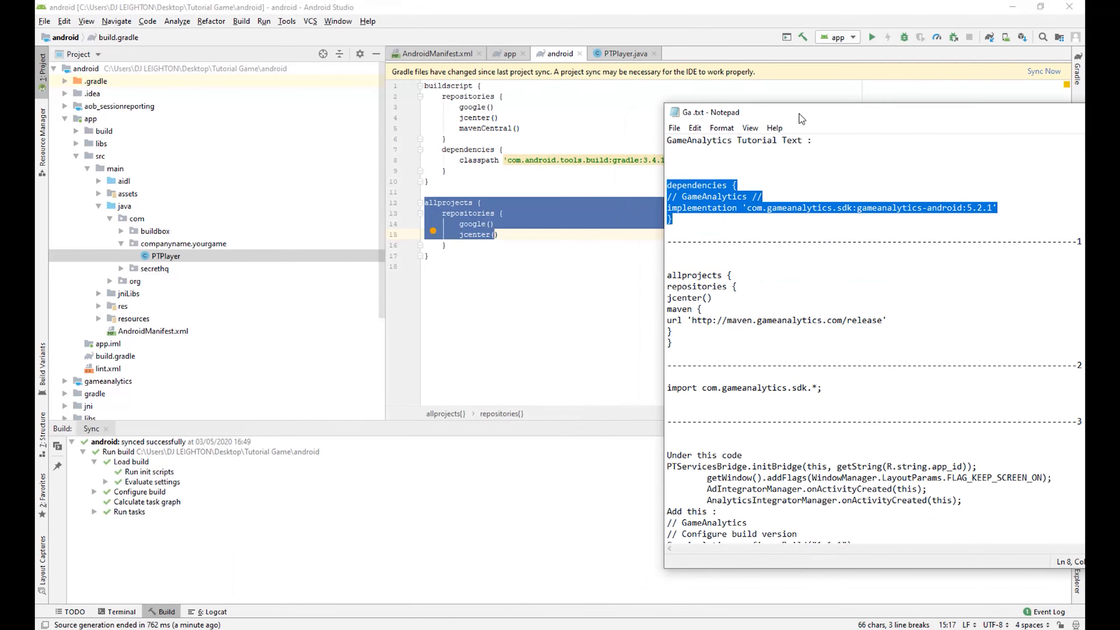
pyautogui.click(674, 274)
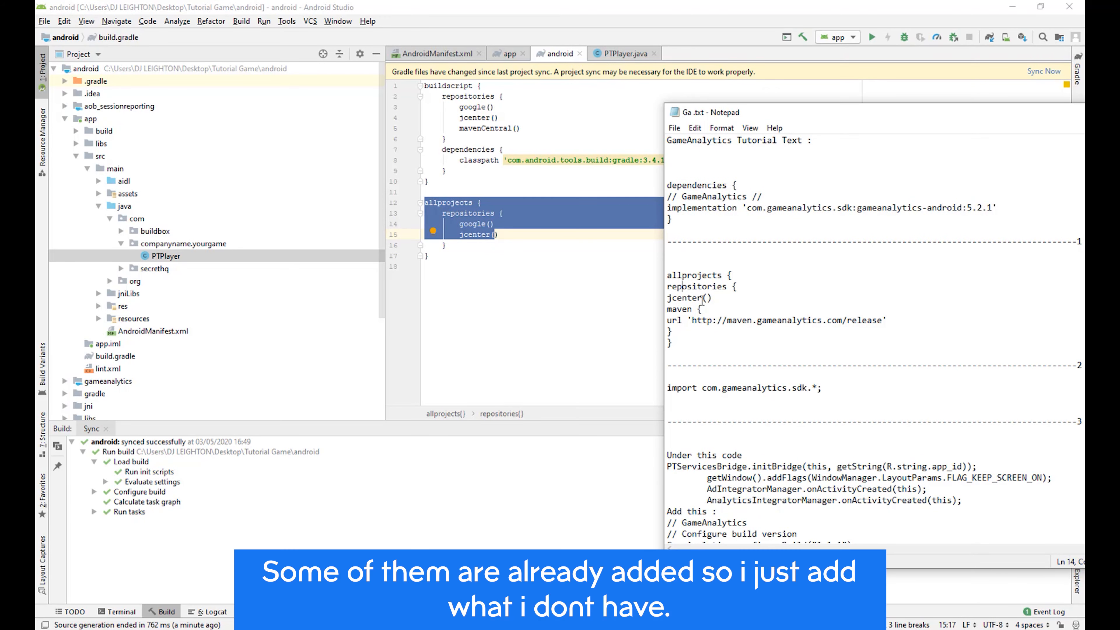
pyautogui.moveTo(668, 304); pyautogui.dragTo(678, 329)
pyautogui.hotkey('ctrl', 'c')
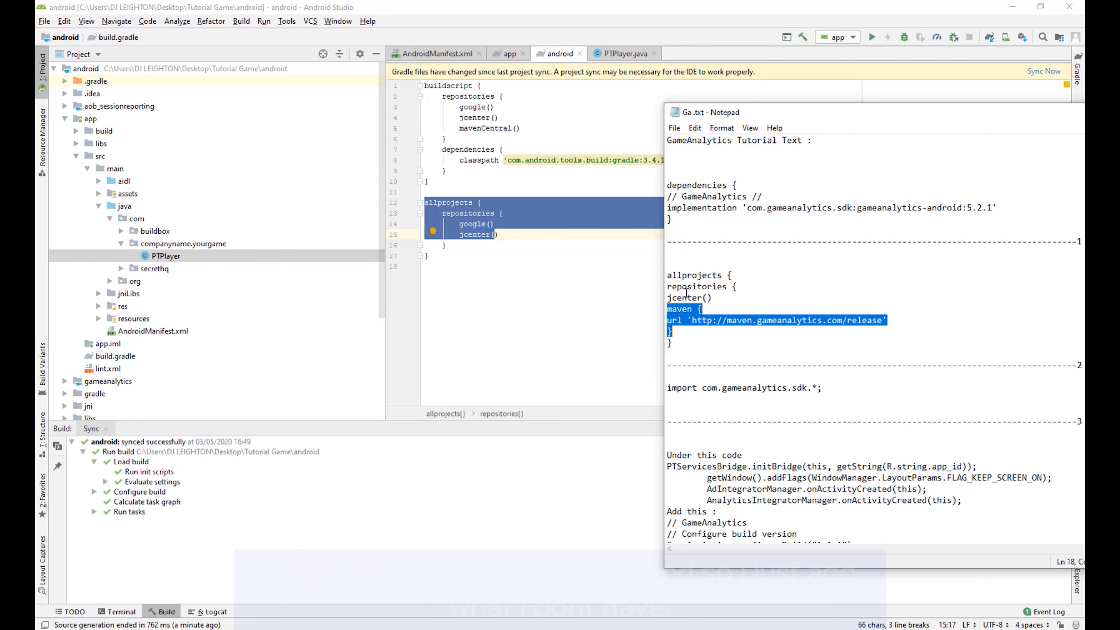
# - Paste the maven block below jcenter() in the allprojects repositories of the project-level build.gradle and sync the project
pyautogui.click(504, 238)
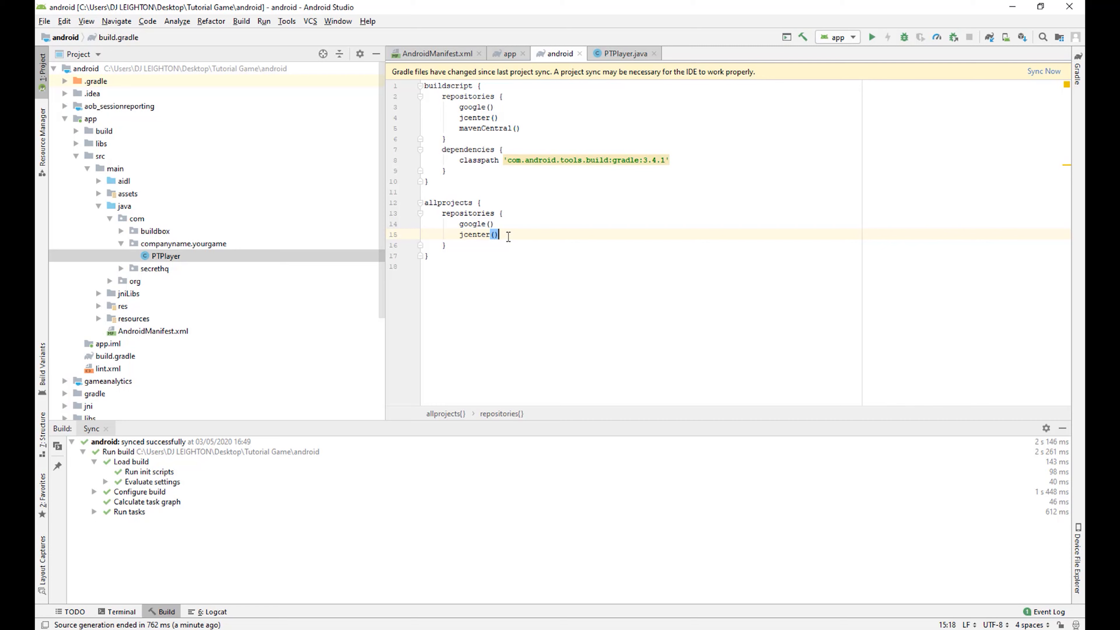
pyautogui.press('Return')
pyautogui.hotkey('ctrl', 'v')
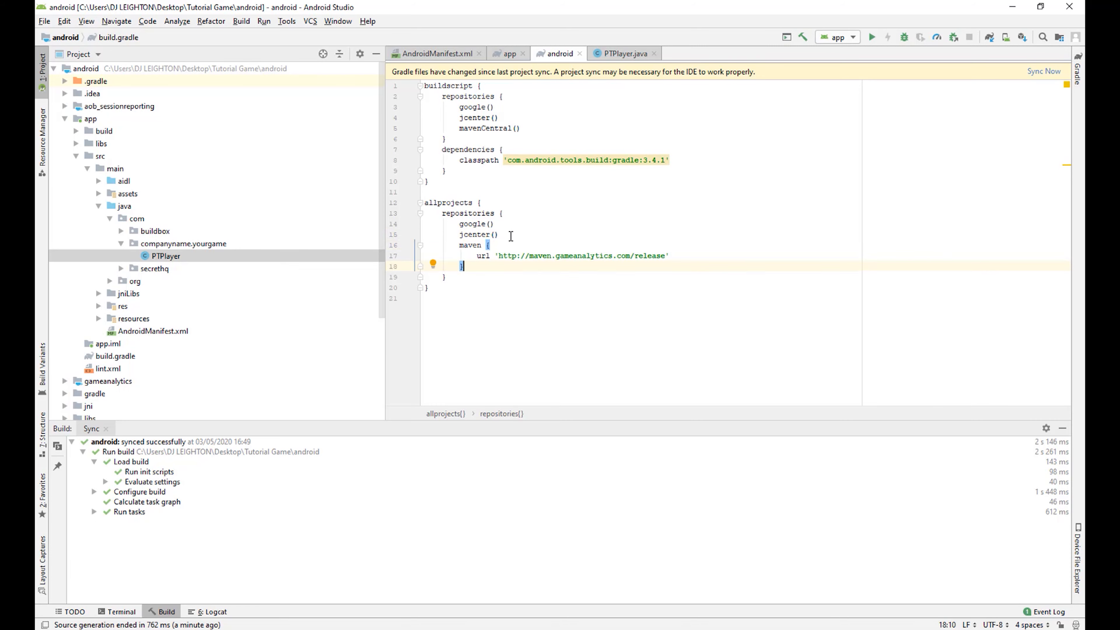
pyautogui.click(1041, 71)
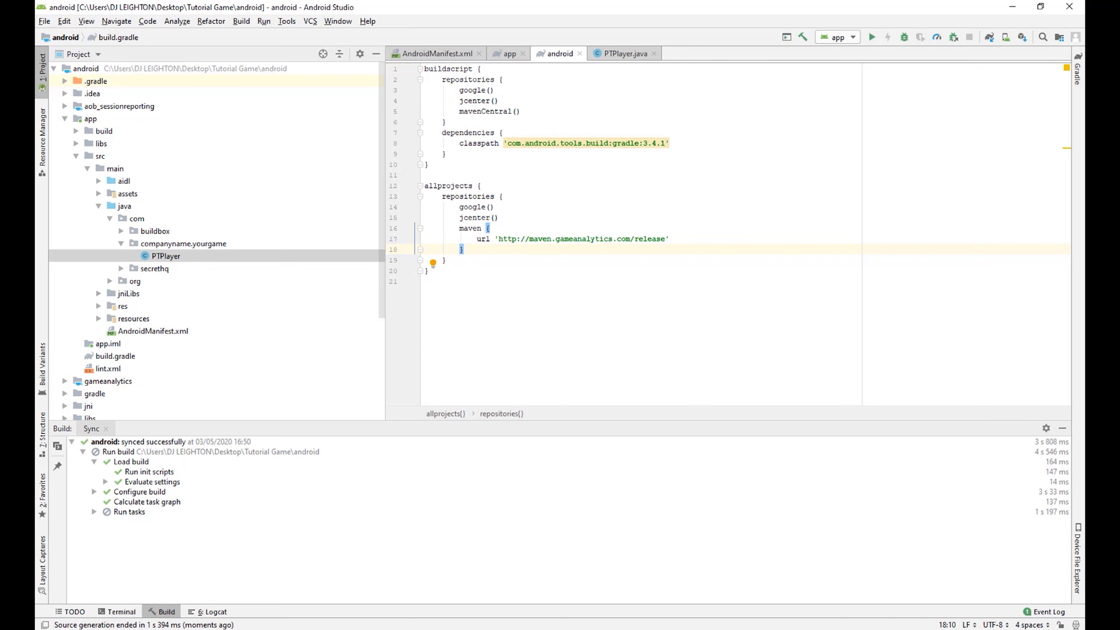
# - Switch to Ga .txt in Notepad and copy the line "import com.gameanalytics.sdk.*;"
pyautogui.moveTo(724, 629)
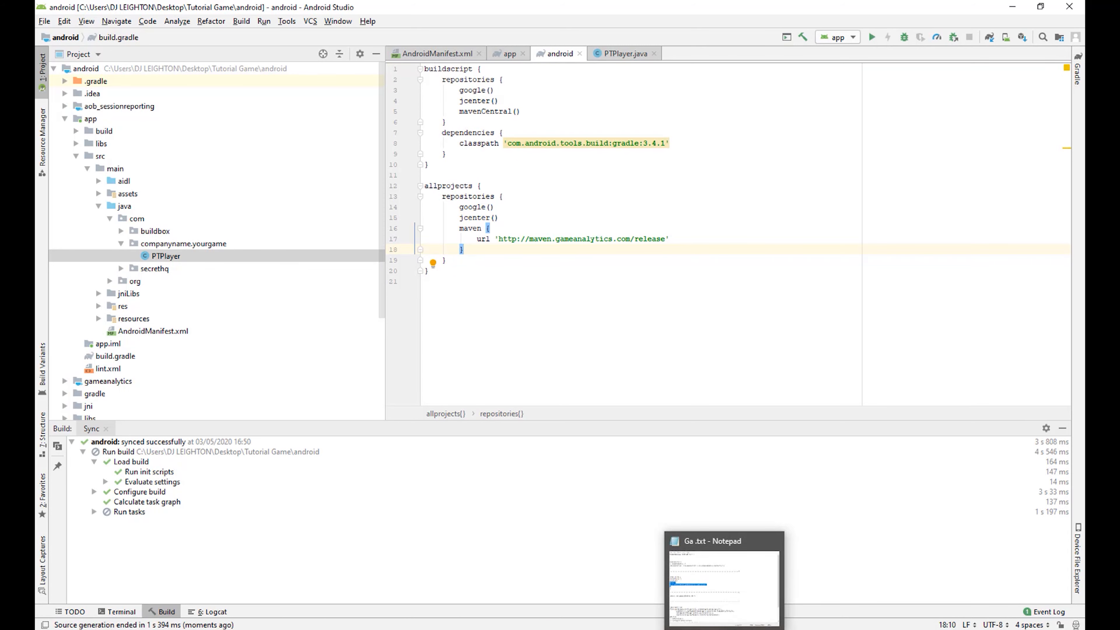
pyautogui.click(724, 587)
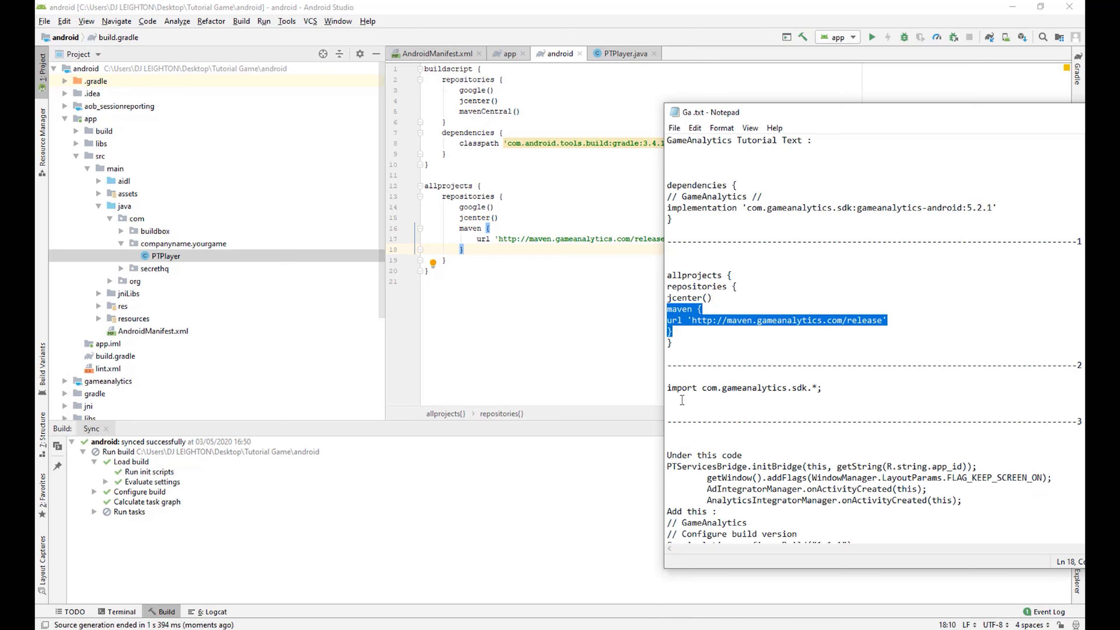
pyautogui.moveTo(668, 388); pyautogui.dragTo(820, 394)
pyautogui.hotkey('ctrl', 'c')
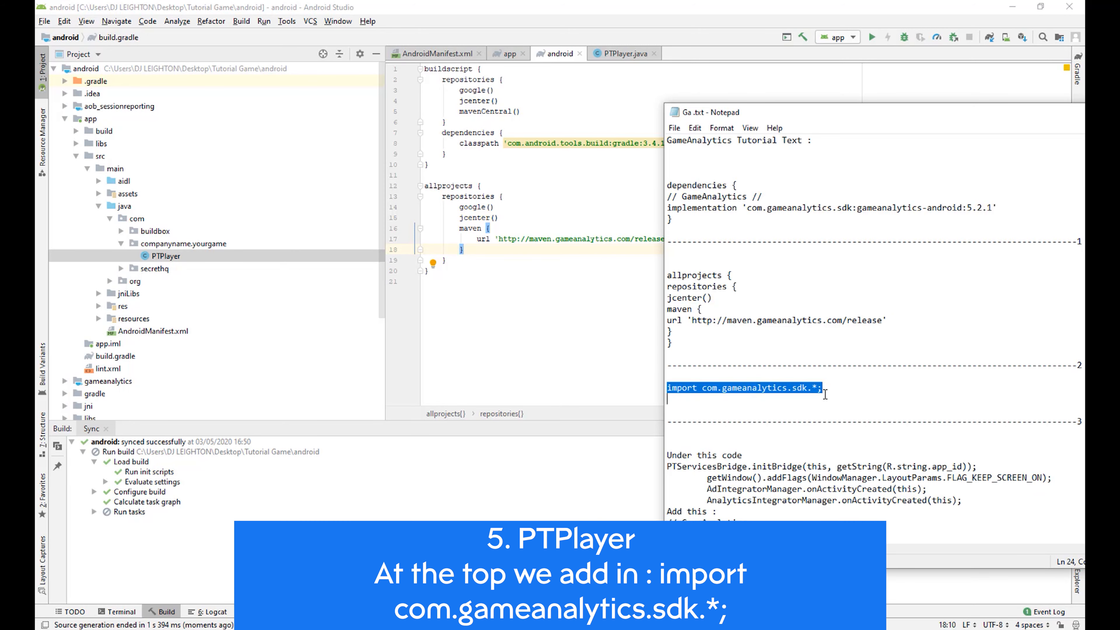
# - Expand the imports in PTPlayer.java and paste the GameAnalytics import below the com.secrethq.utils.PTServicesBridge import
pyautogui.click(420, 57)
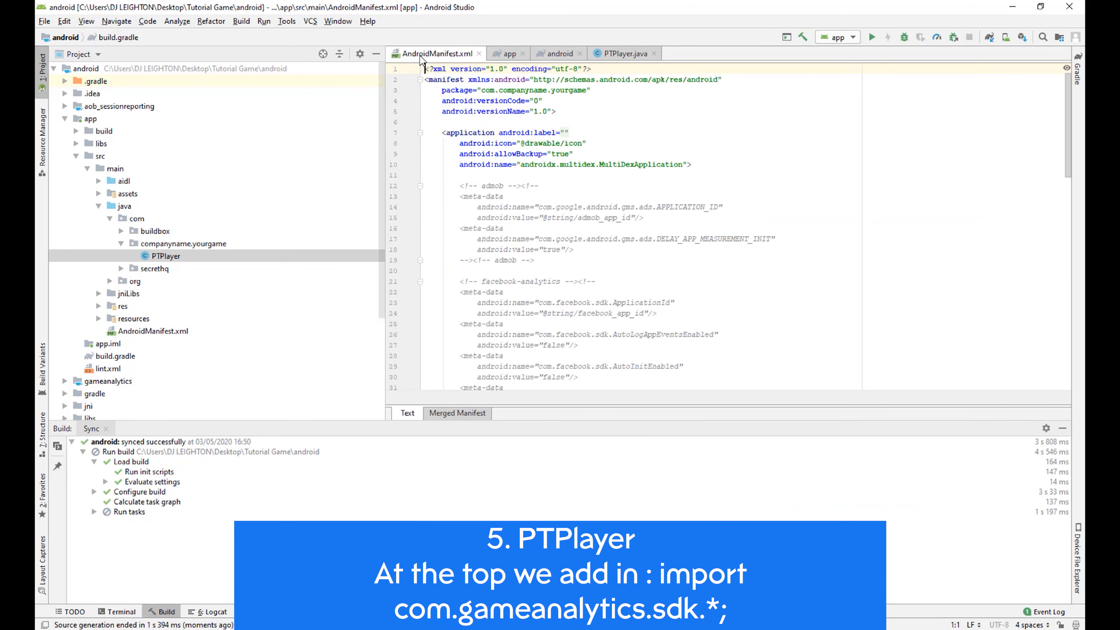
pyautogui.click(609, 54)
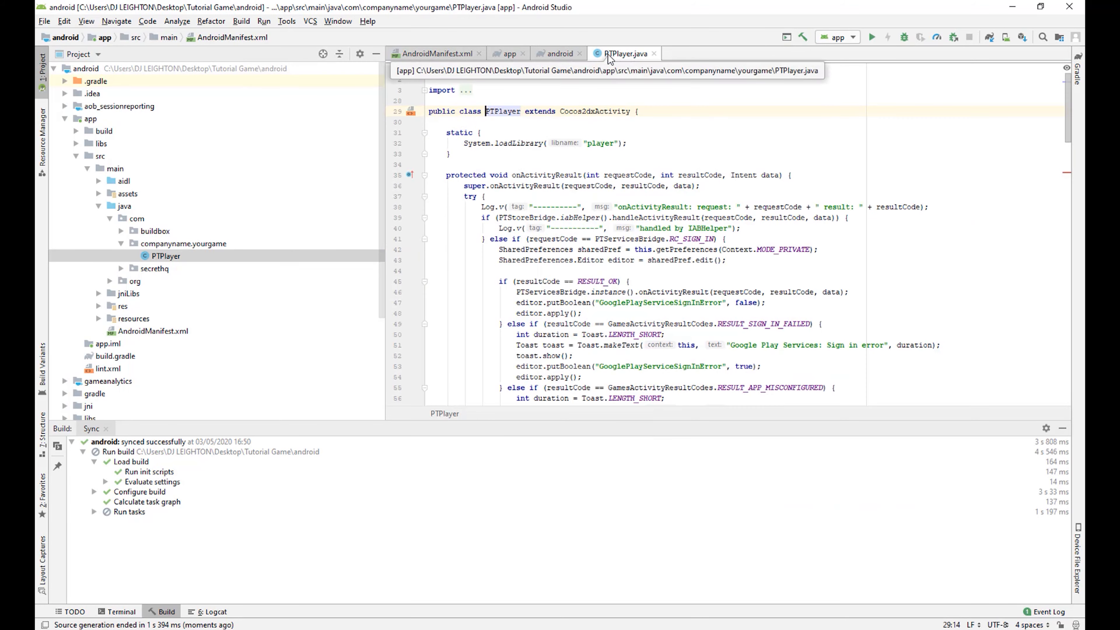
pyautogui.click(469, 90)
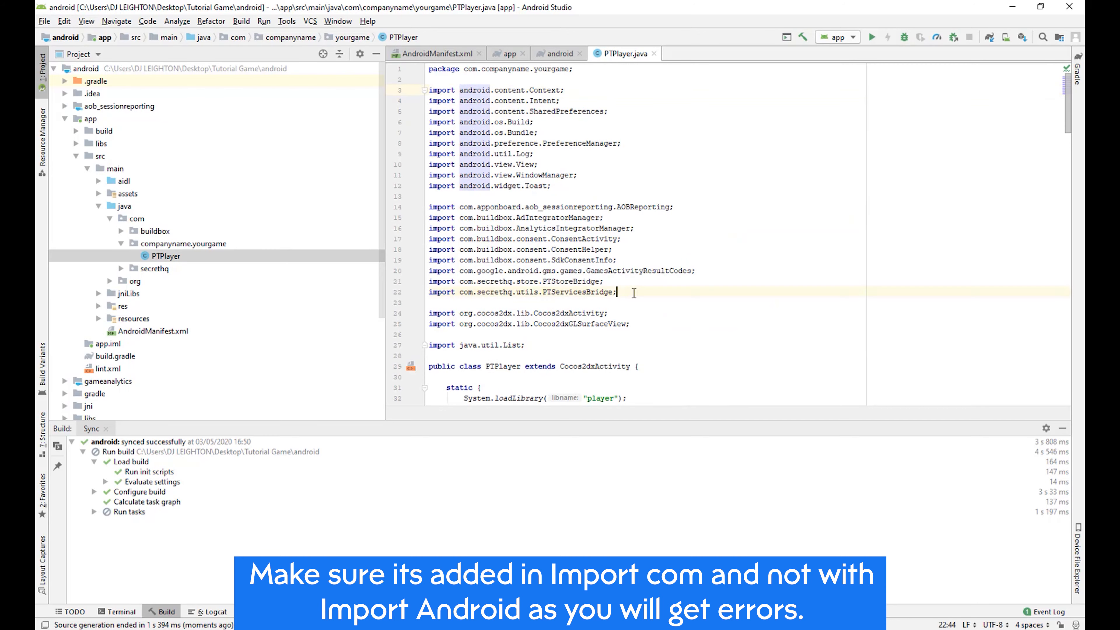
pyautogui.press('Return')
pyautogui.hotkey('ctrl', 'v')
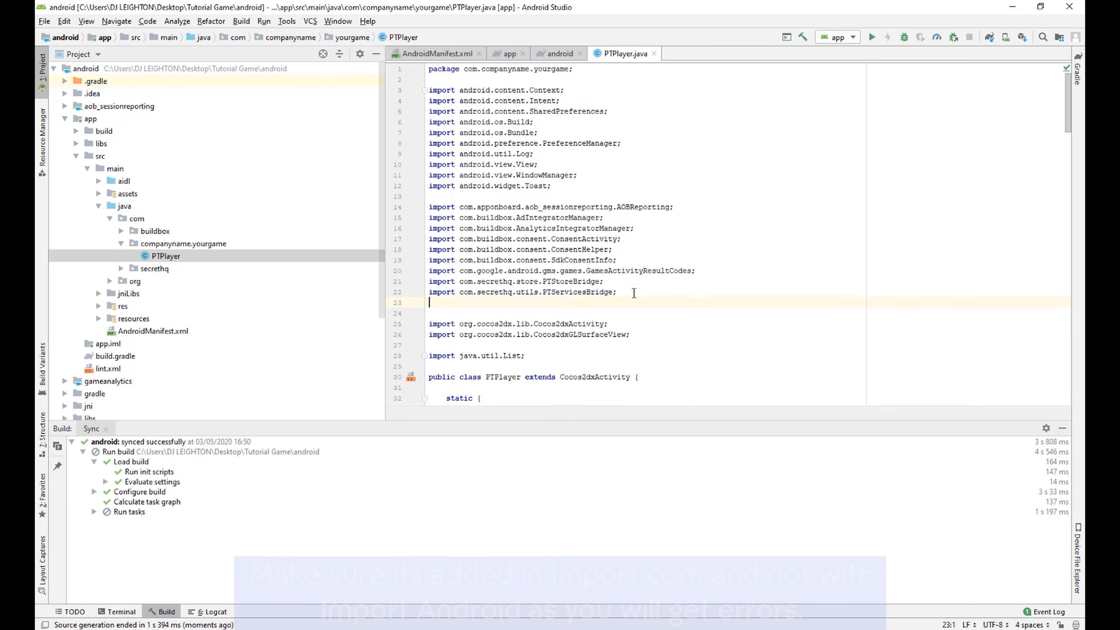
pyautogui.press('Return')
# - Insert an empty line after AnalyticsIntegratorManager.onActivityCreated(this); in PTPlayer's onCreate method
pyautogui.scroll(-9, 605, 335)
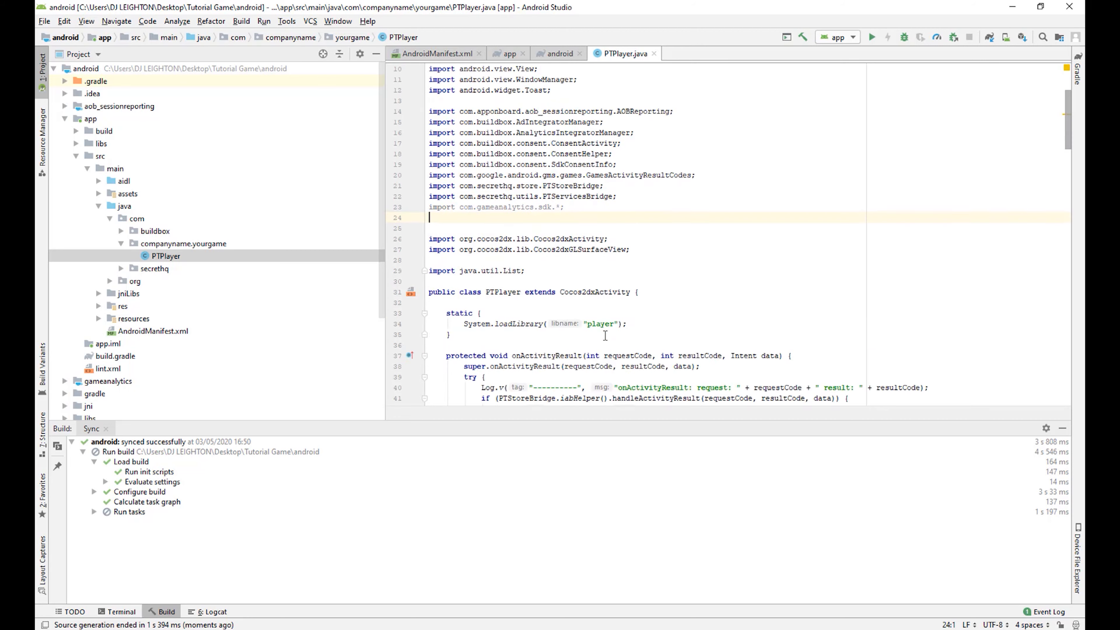
pyautogui.scroll(-12, 605, 336)
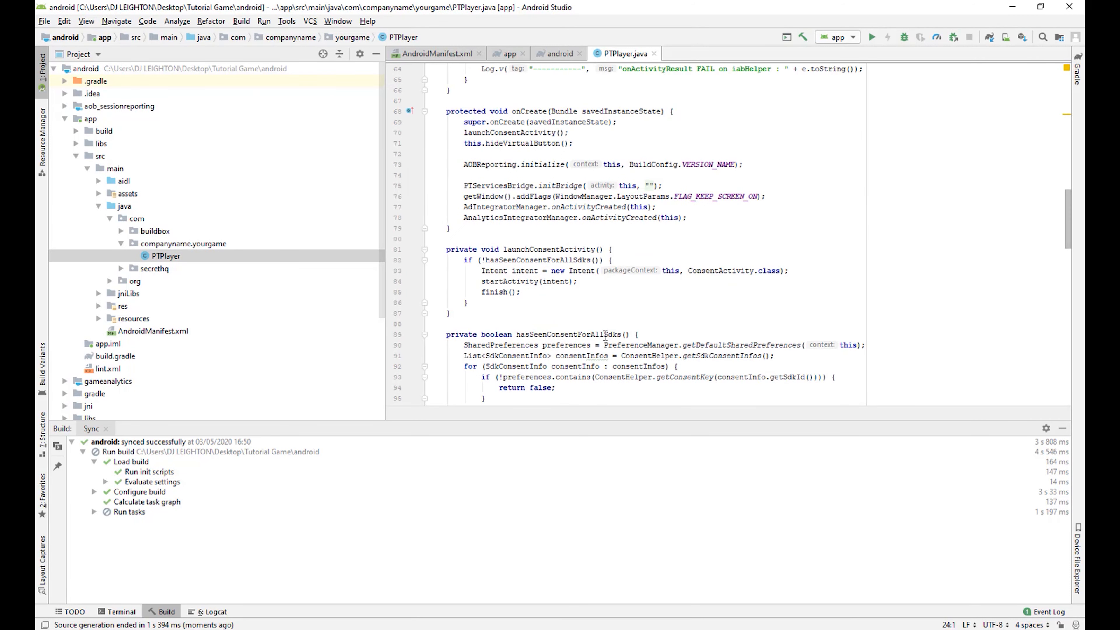
pyautogui.scroll(-2, 605, 335)
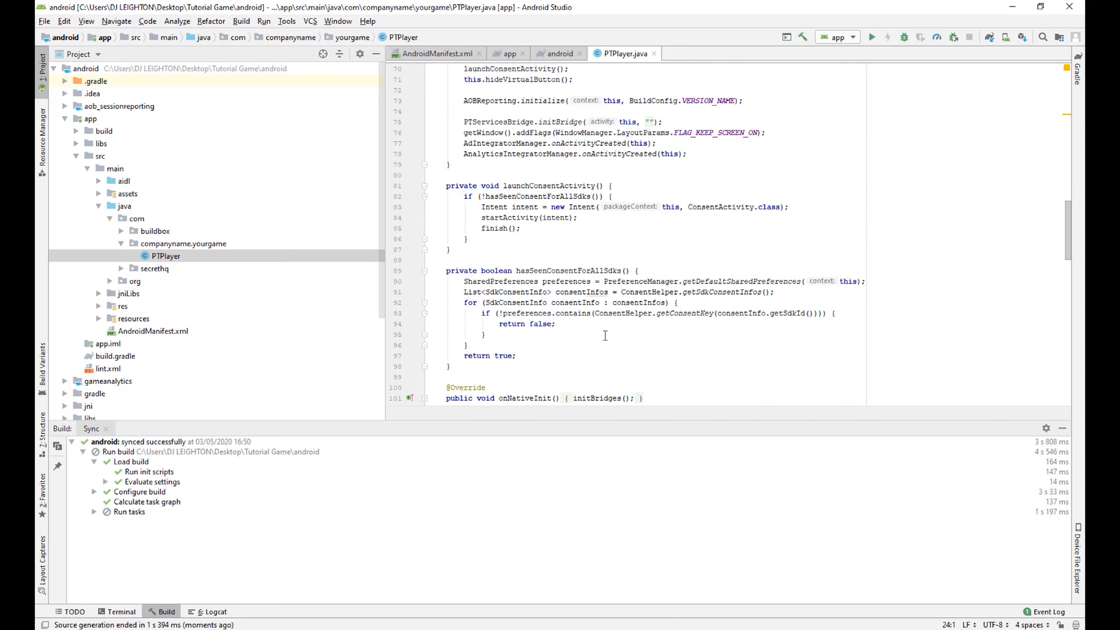
pyautogui.scroll(2, 661, 282)
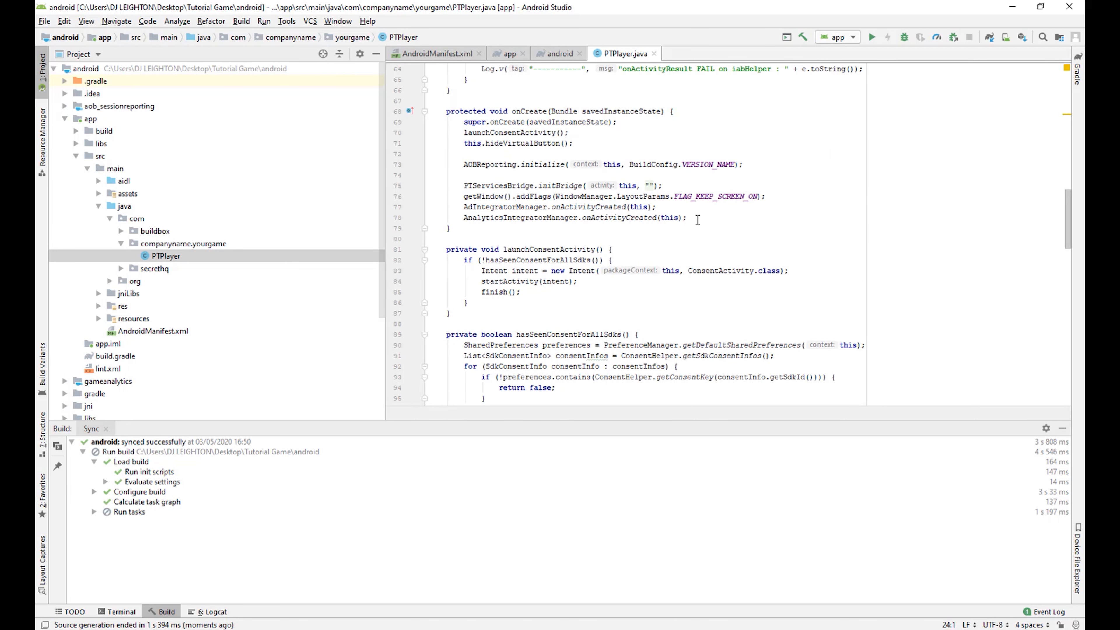
pyautogui.click(697, 219)
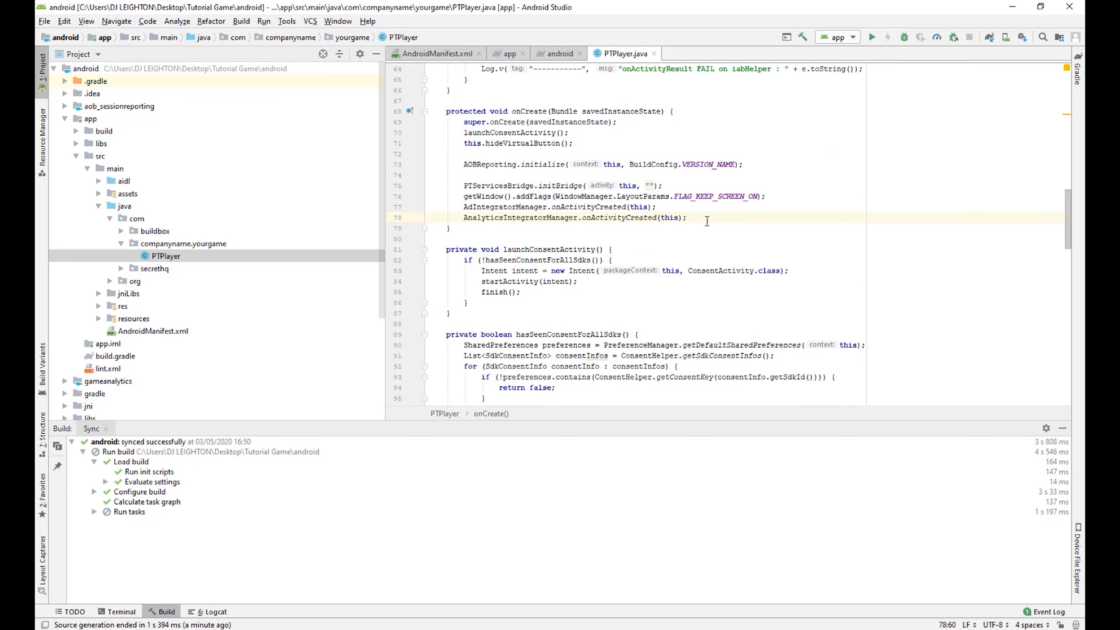
pyautogui.press('Return')
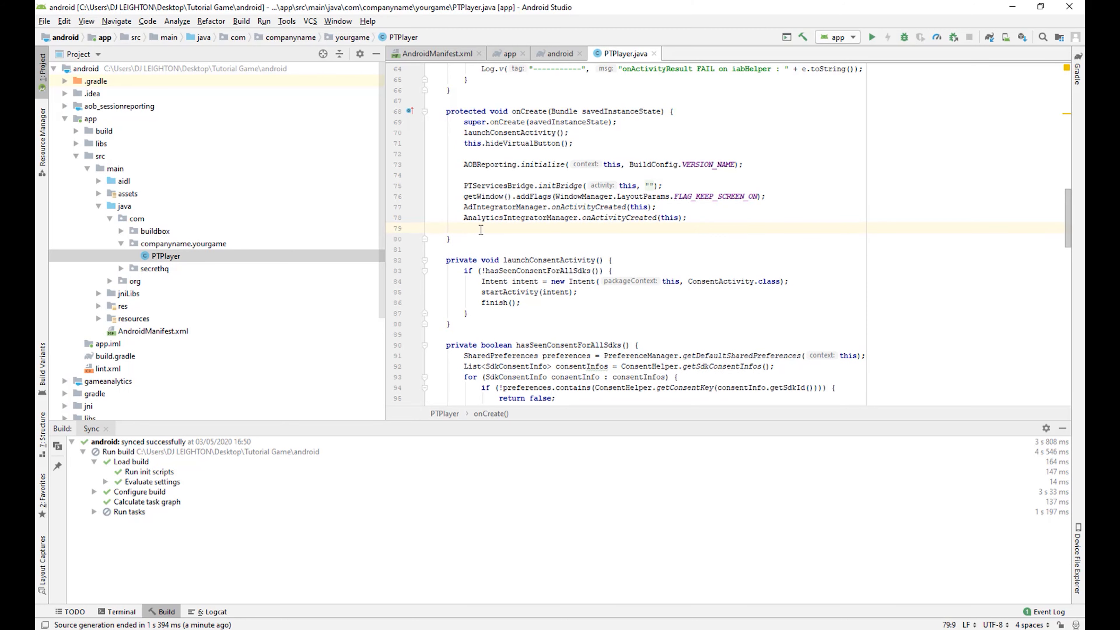
# - Copy the GameAnalytics configureBuild and initializeWithGameKey code, including its closing brace, from Ga .txt in Notepad
pyautogui.hotkey('alt', 'Tab')
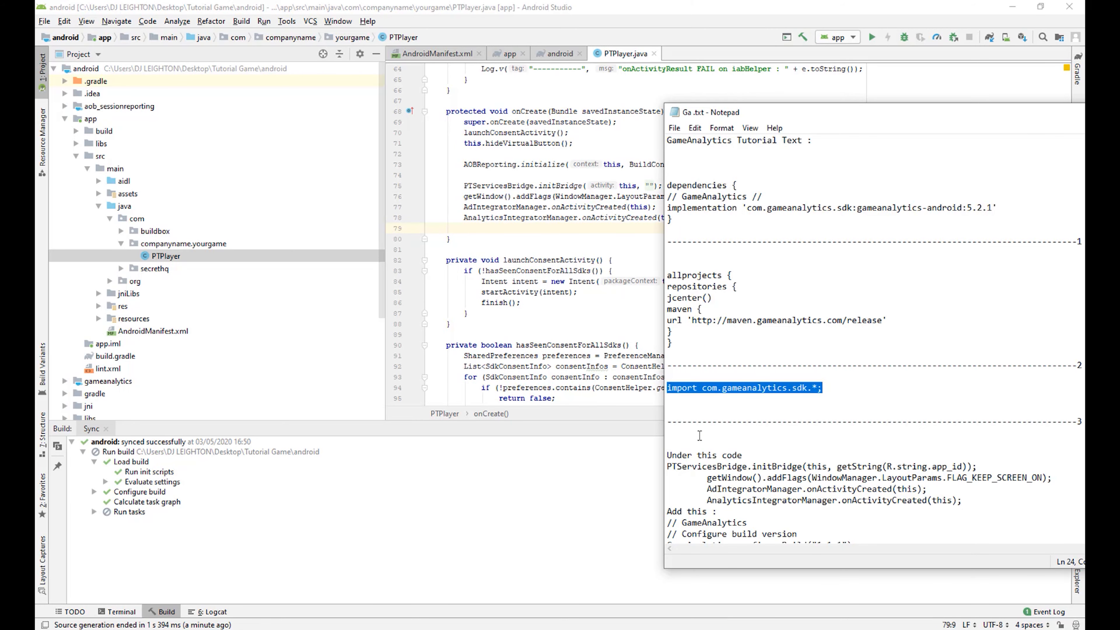
pyautogui.scroll(-3, 699, 435)
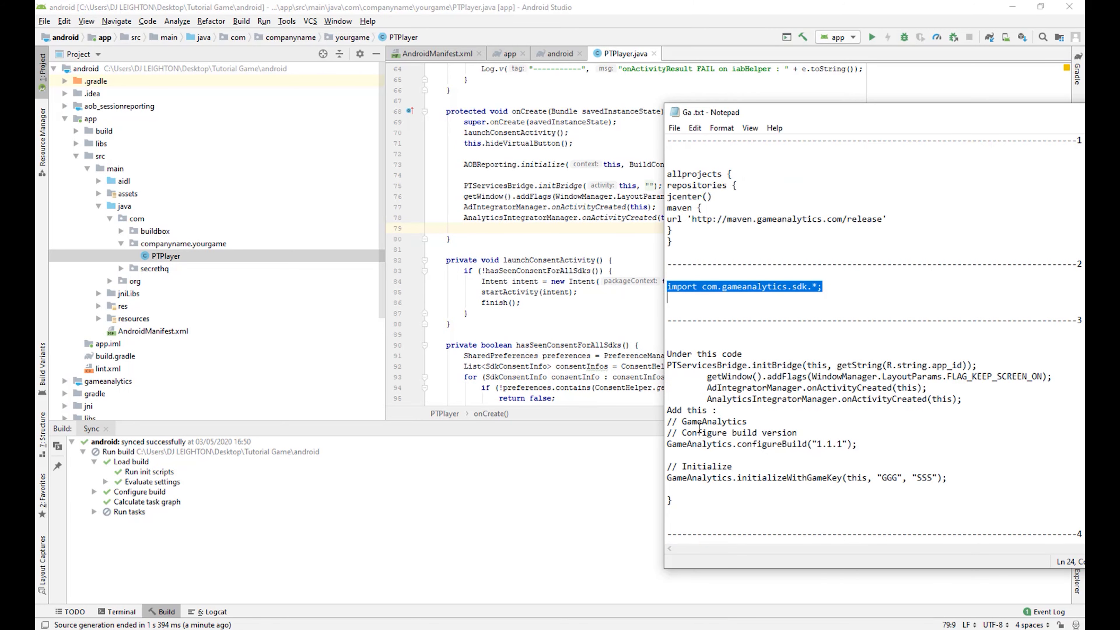
pyautogui.click(667, 384)
pyautogui.moveTo(663, 380); pyautogui.dragTo(554, 382)
pyautogui.moveTo(559, 420); pyautogui.dragTo(584, 499)
pyautogui.hotkey('ctrl', 'c')
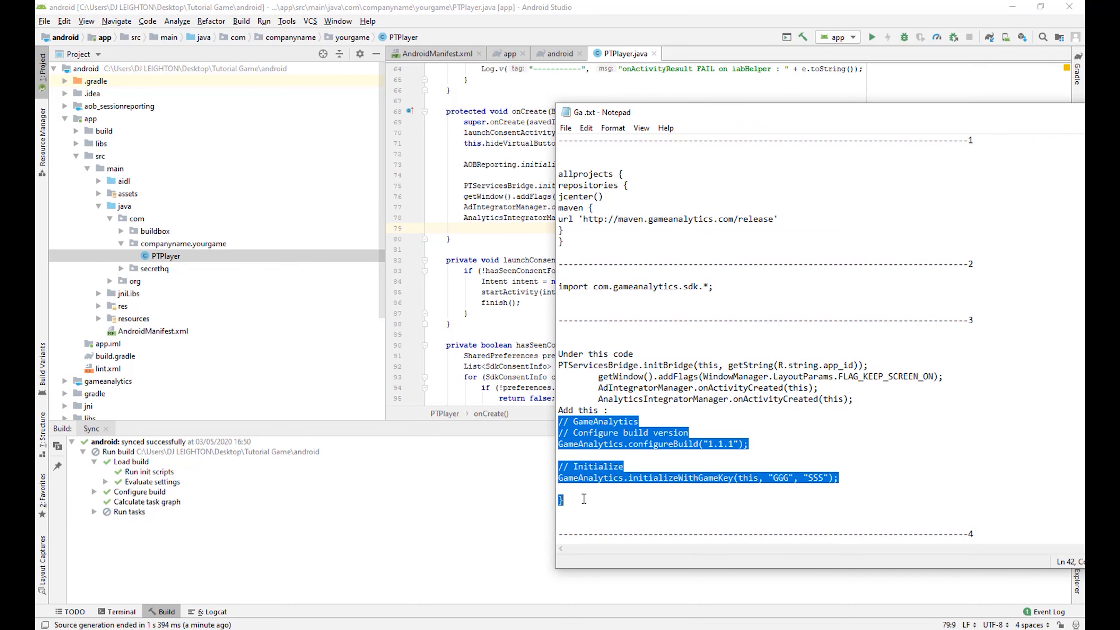
# - Paste the GameAnalytics code on the empty line in PTPlayer's onCreate method and delete the surplus closing brace below it
pyautogui.click(503, 228)
pyautogui.hotkey('ctrl', 'v')
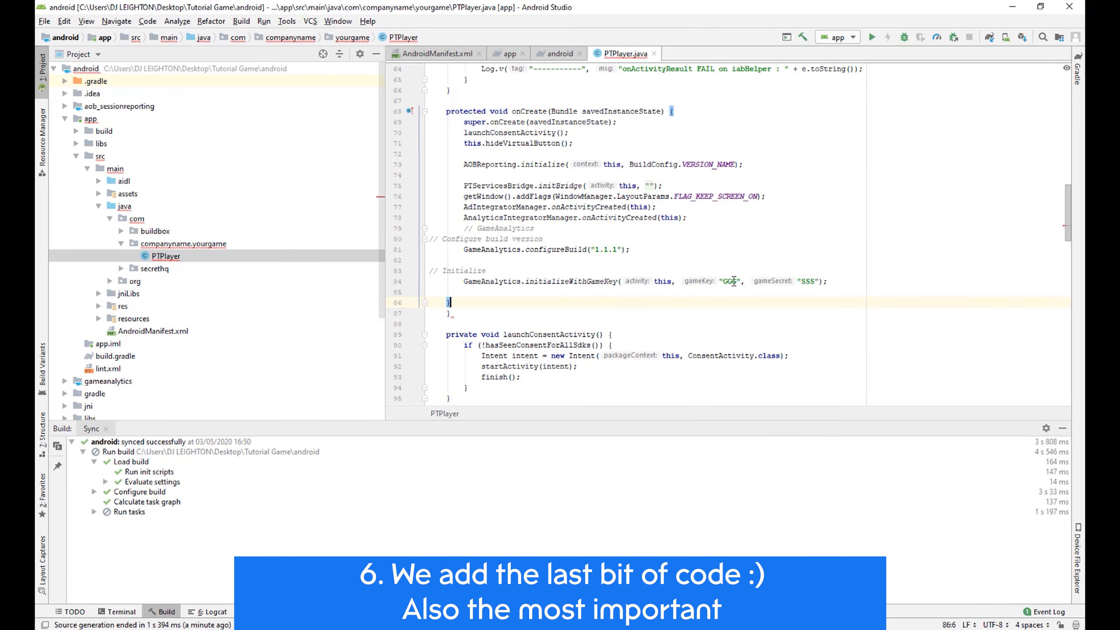
pyautogui.doubleClick(732, 281)
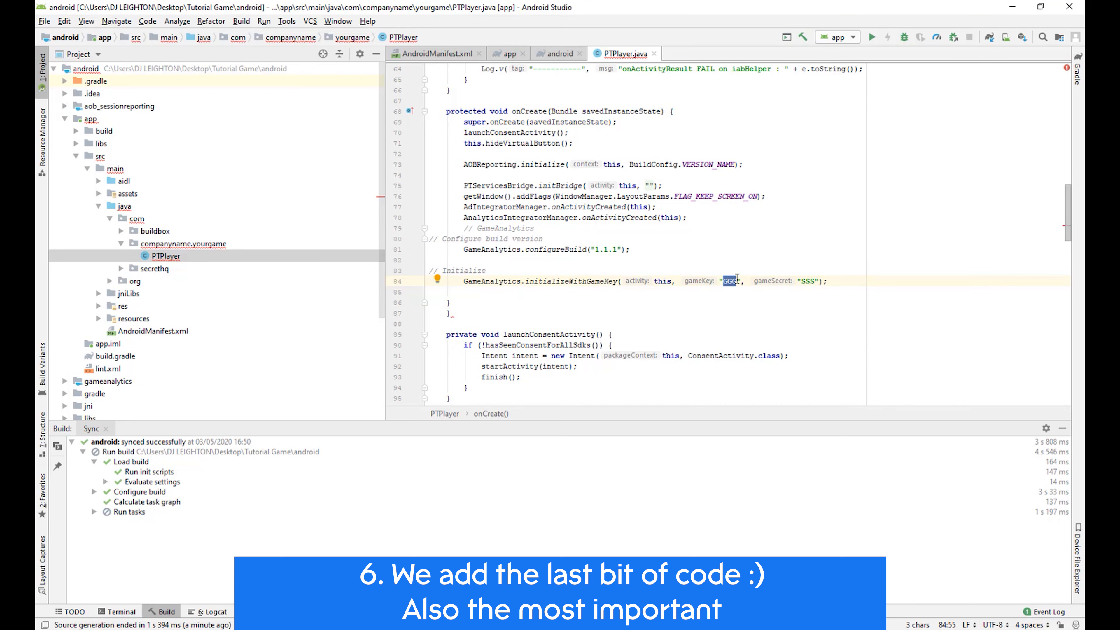
pyautogui.moveTo(455, 313); pyautogui.dragTo(446, 313)
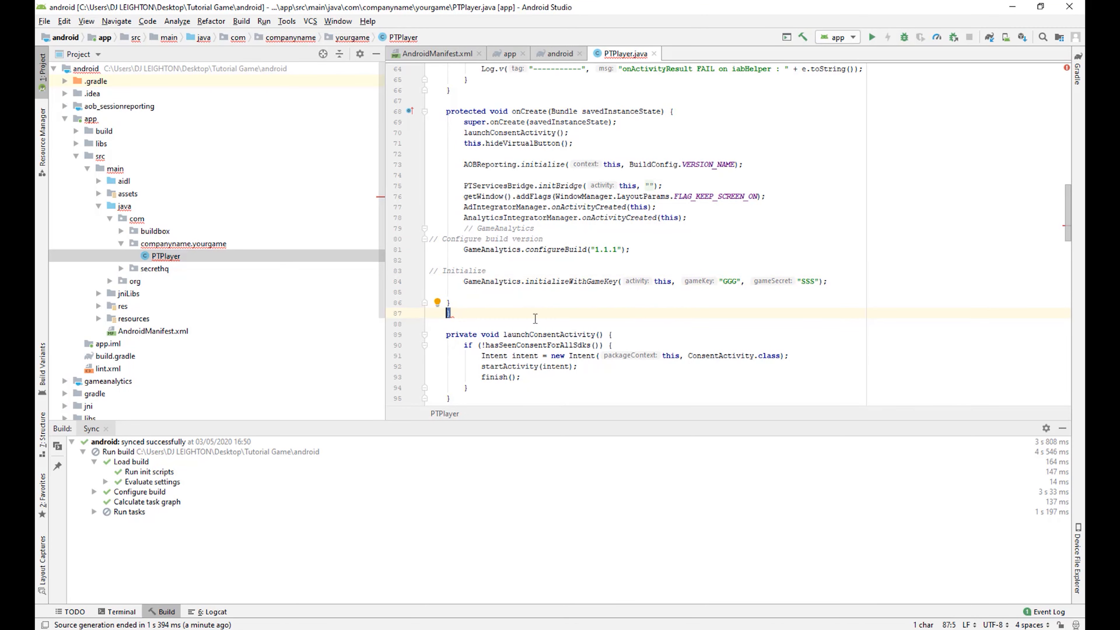
pyautogui.press('BackSpace')
pyautogui.click(542, 303)
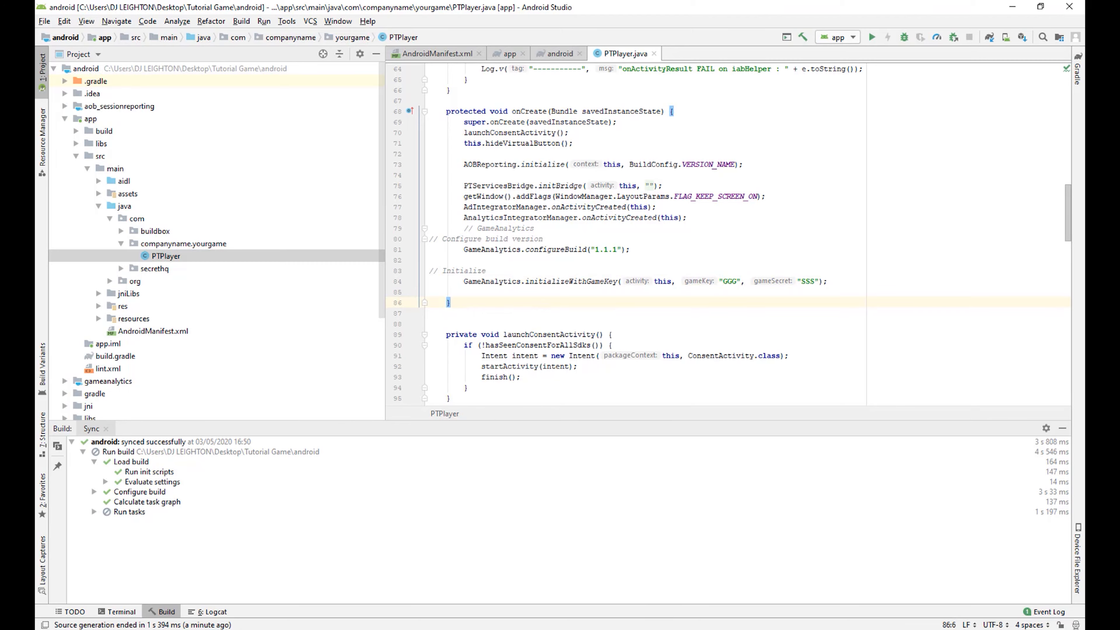
# - Copy the game key from the GameAnalytics page in the browser and paste it over the GGG placeholder in PTPlayer.java's initializeWithGameKey call
pyautogui.hotkey('alt', 'Tab')
pyautogui.doubleClick(811, 237)
pyautogui.rightClick(814, 239)
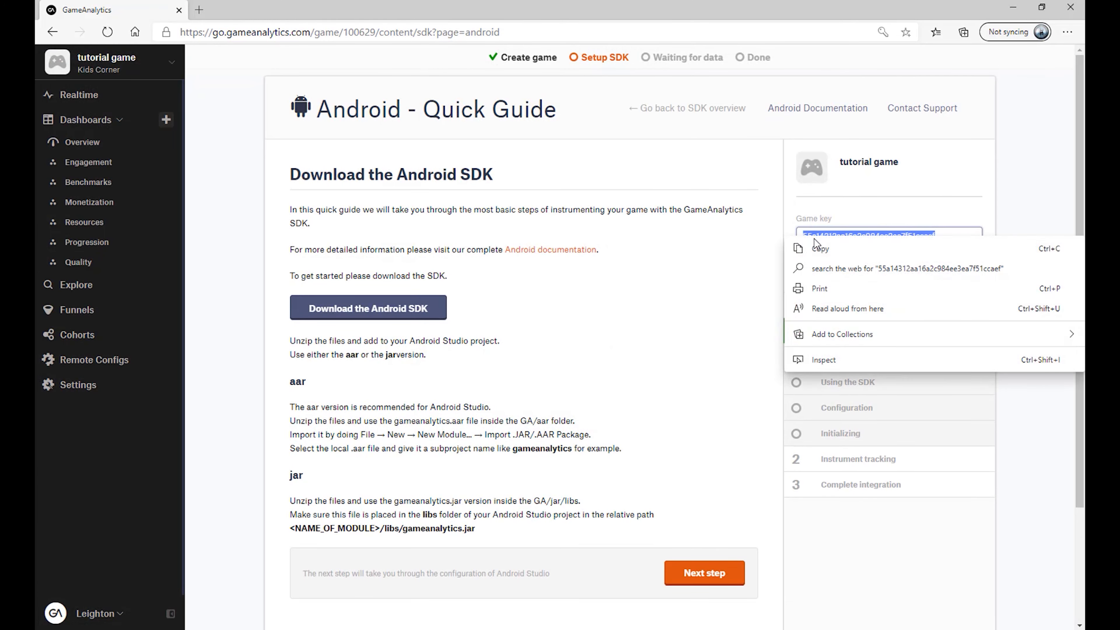
pyautogui.click(820, 248)
pyautogui.hotkey('alt', 'Tab')
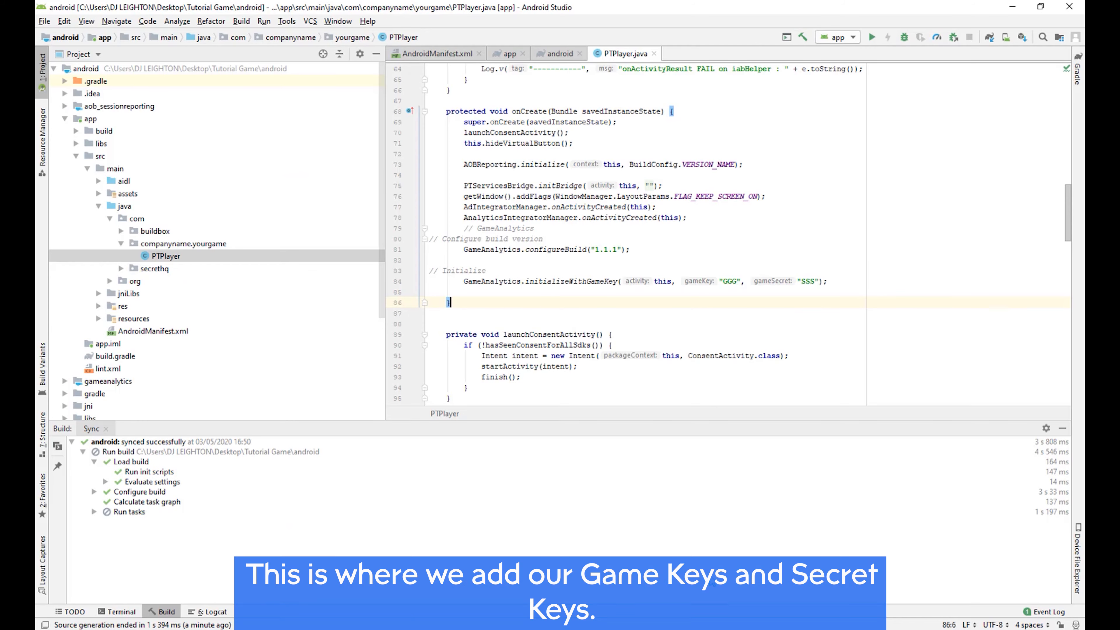
pyautogui.click(725, 280)
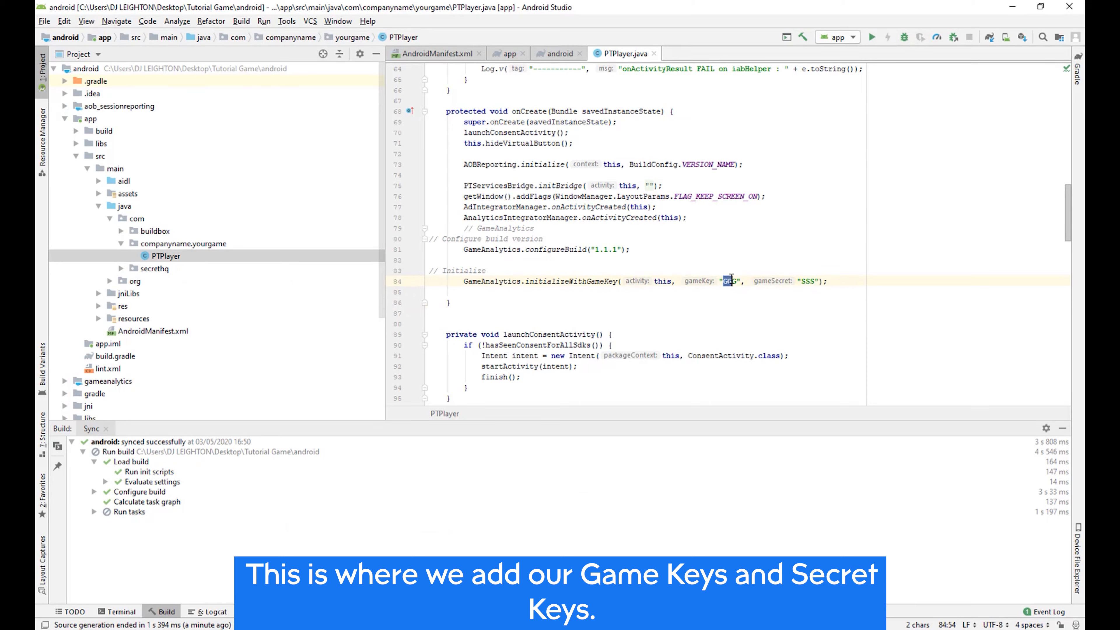
pyautogui.doubleClick(734, 281)
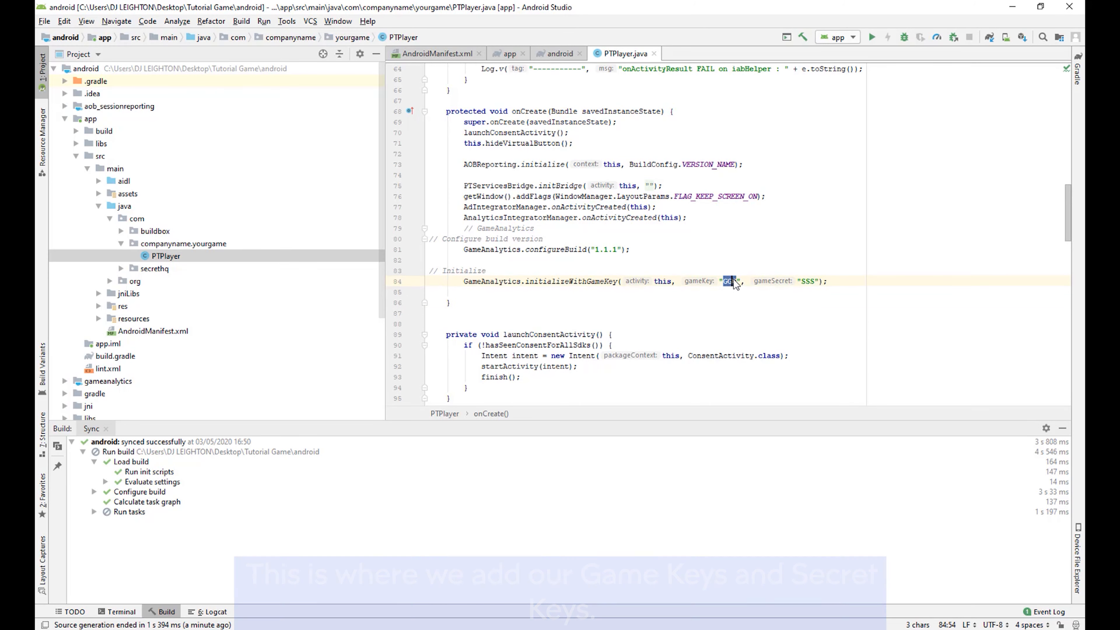
pyautogui.rightClick(733, 280)
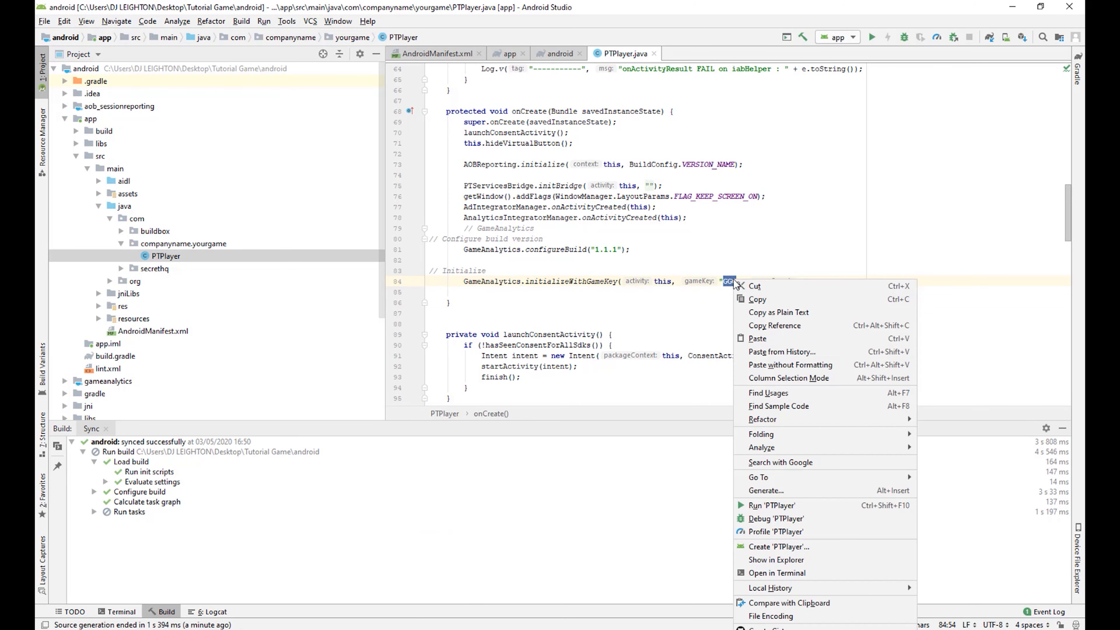
pyautogui.click(767, 338)
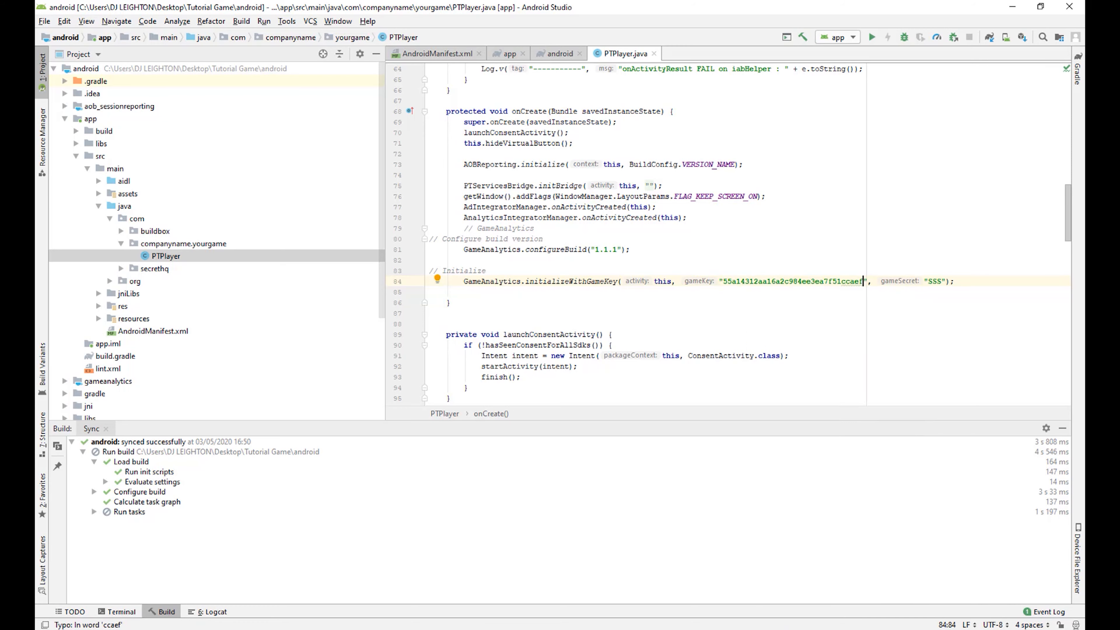
# - Copy the secret key from the GameAnalytics page in the browser and paste it over the SSS placeholder in PTPlayer.java's initializeWithGameKey call
pyautogui.hotkey('alt', 'Tab')
pyautogui.doubleClick(828, 272)
pyautogui.rightClick(828, 273)
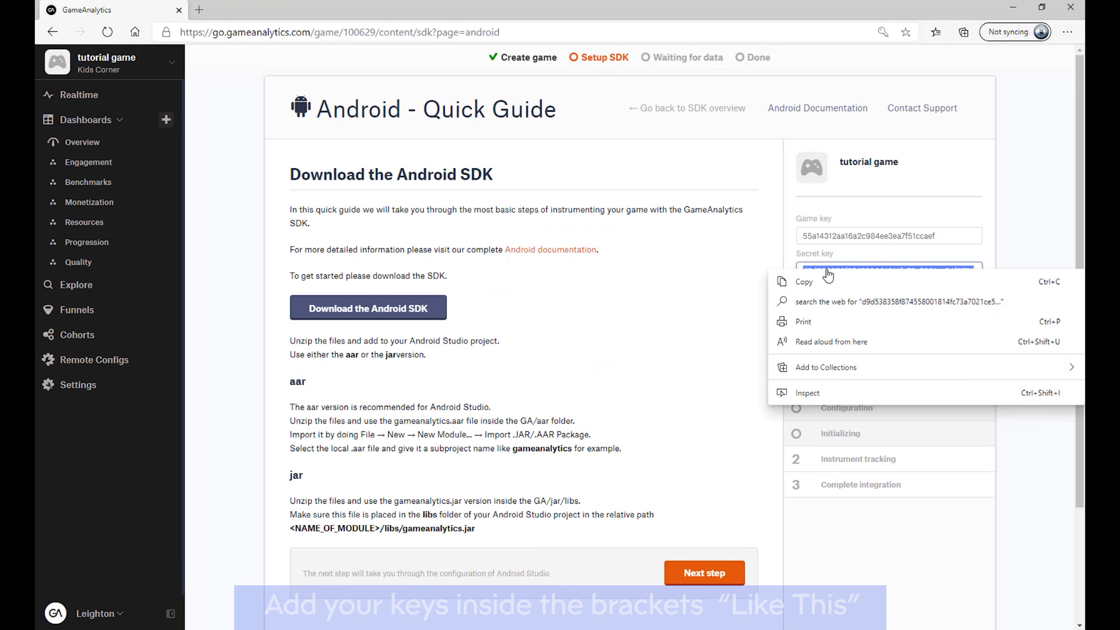
pyautogui.click(830, 284)
pyautogui.hotkey('alt', 'Tab')
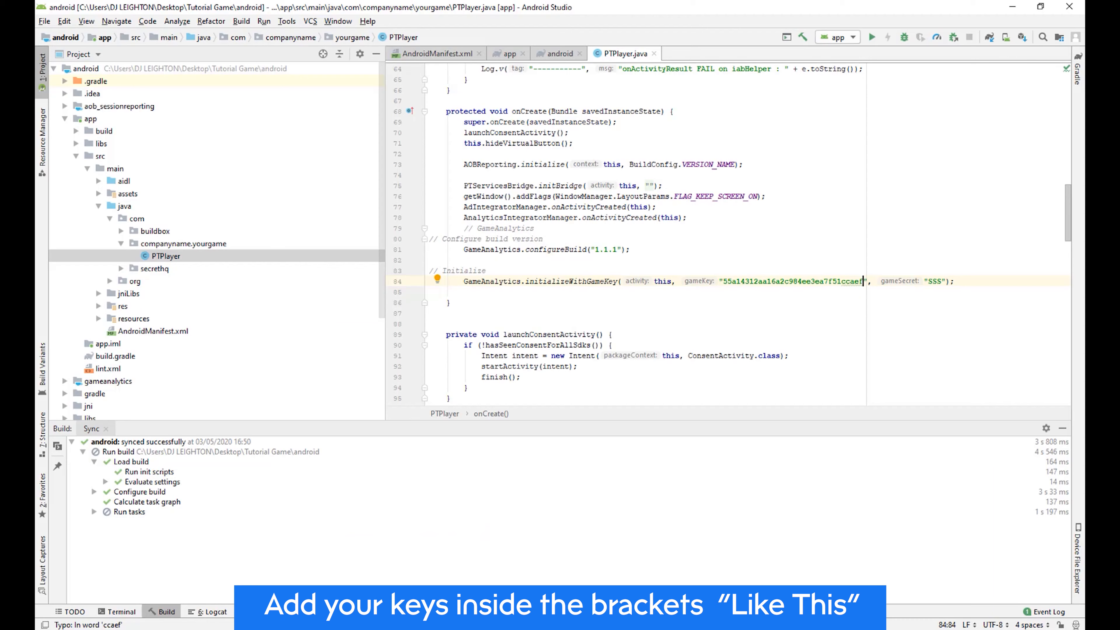
pyautogui.moveTo(926, 281); pyautogui.dragTo(940, 282)
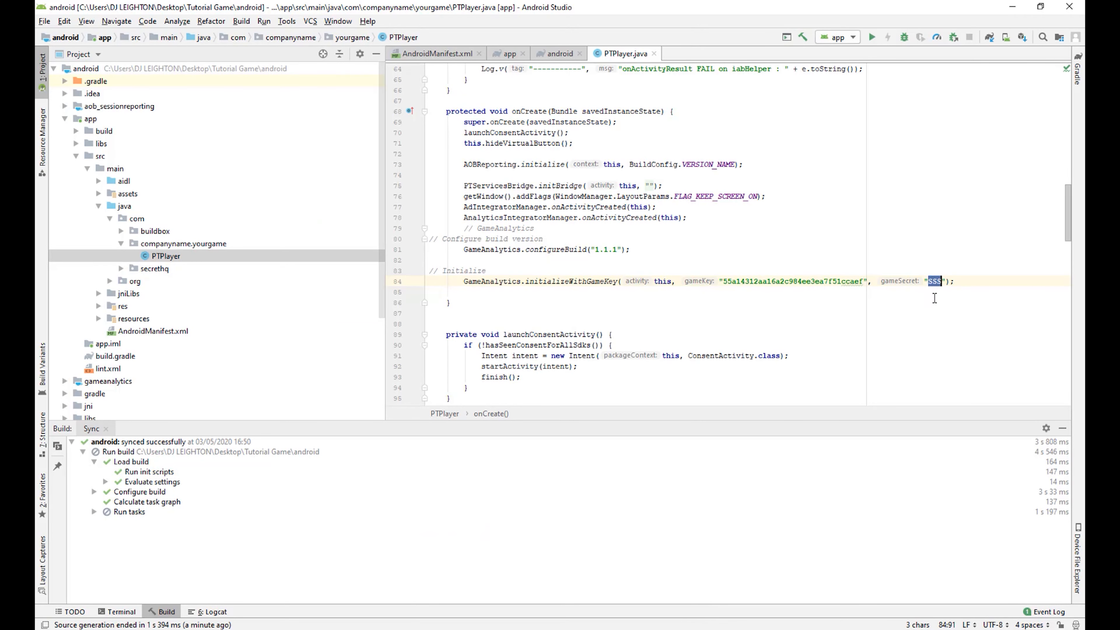
pyautogui.rightClick(933, 281)
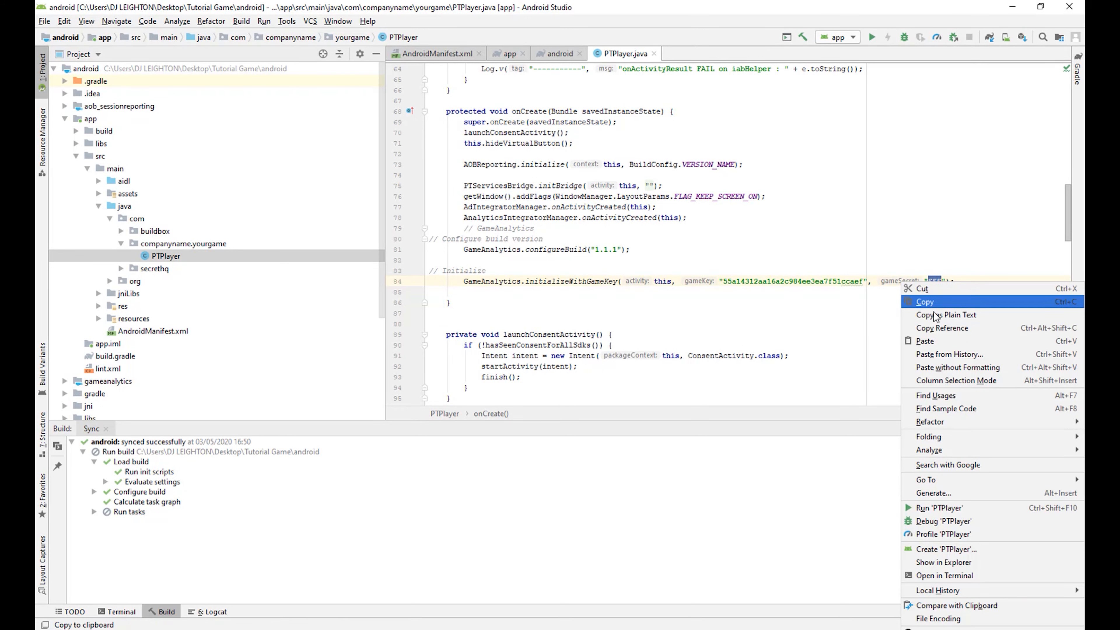
pyautogui.click(929, 343)
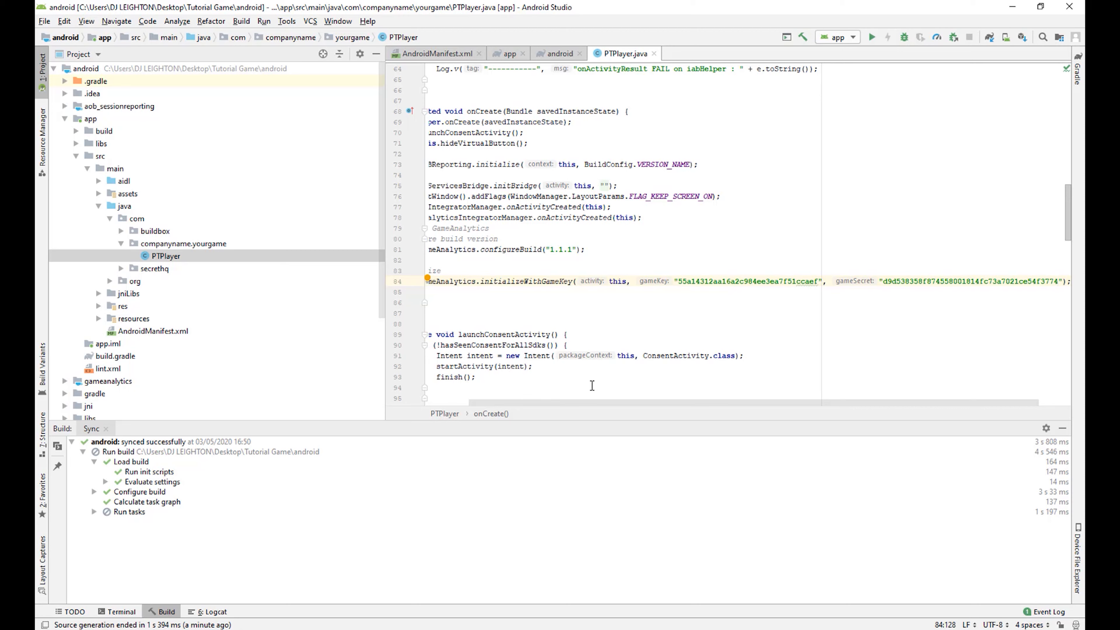
# - Review the GameAnalytics code and imports in PTPlayer.java, the Gradle build files, and the activity and permission entries in AndroidManifest.xml
pyautogui.scroll(-1, 592, 385)
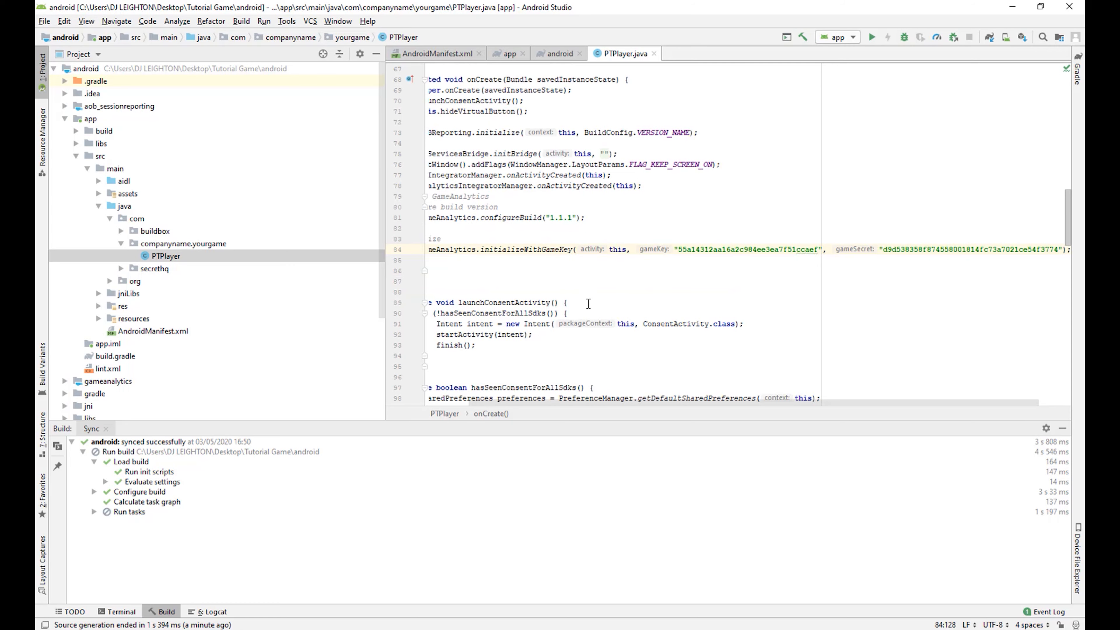
pyautogui.hscroll(-1, 569, 404)
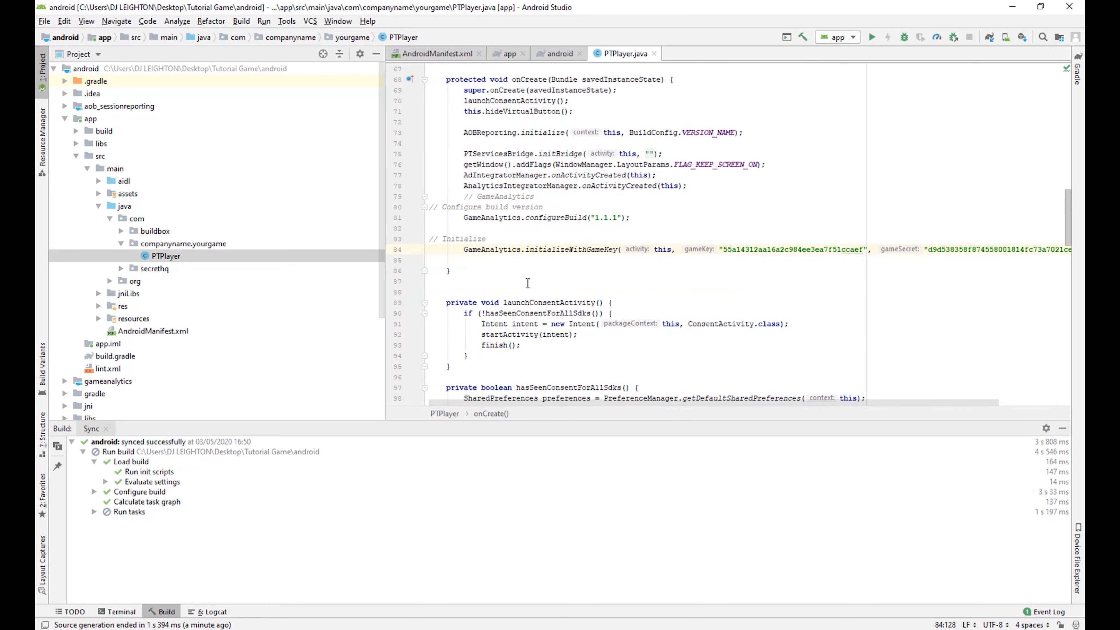
pyautogui.scroll(-4, 532, 325)
pyautogui.scroll(20, 529, 323)
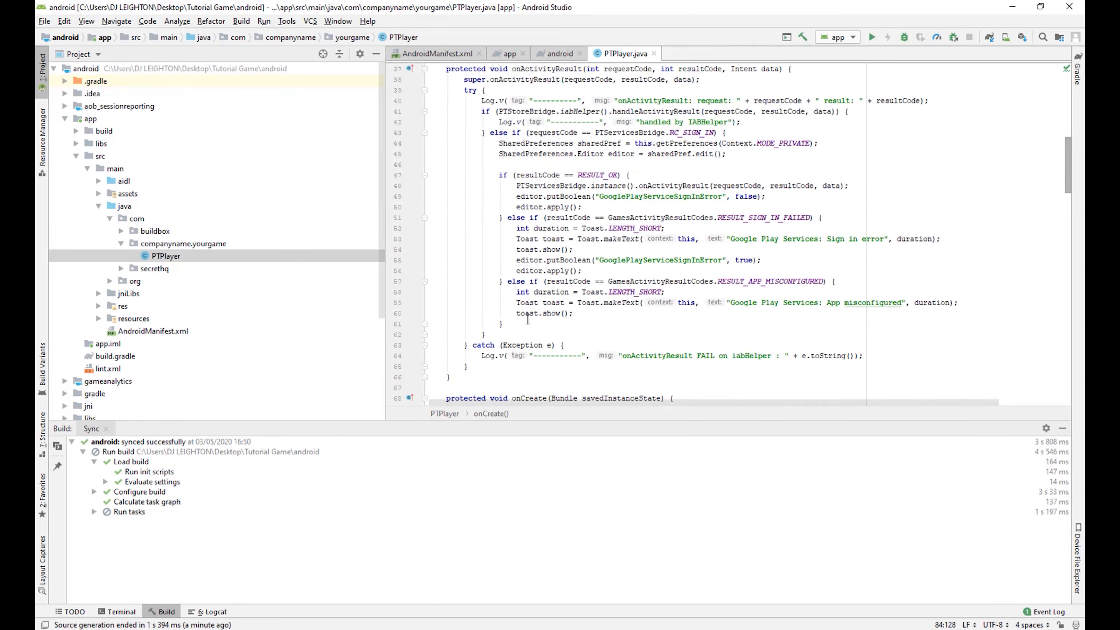
pyautogui.scroll(5, 522, 272)
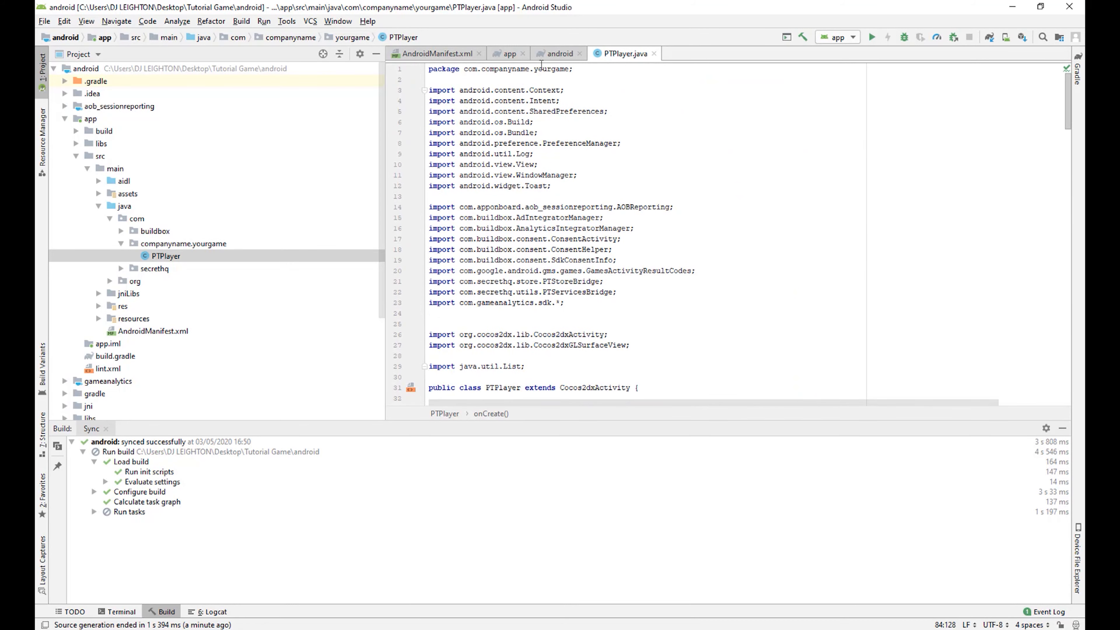
pyautogui.click(553, 55)
pyautogui.hotkey('alt', 'Left')
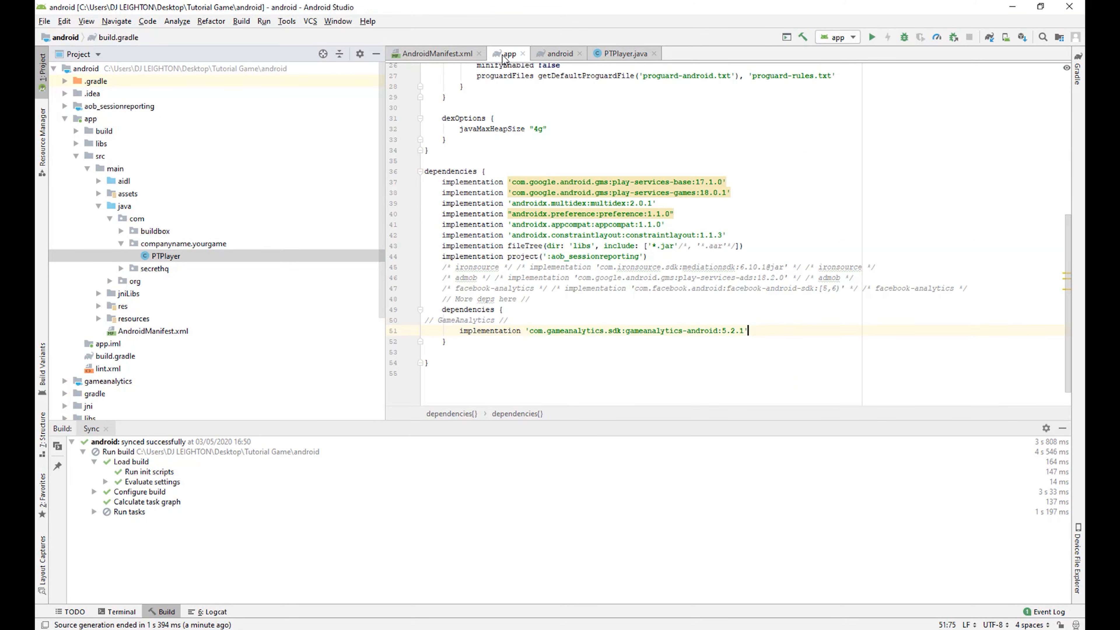
pyautogui.scroll(8, 498, 238)
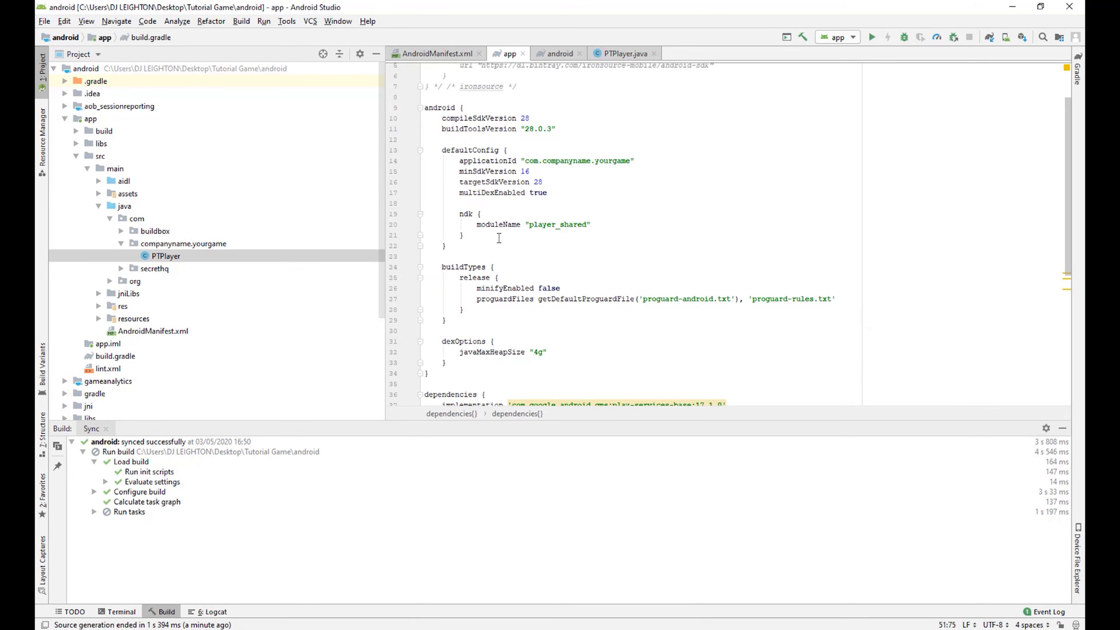
pyautogui.hotkey('alt', 'Left')
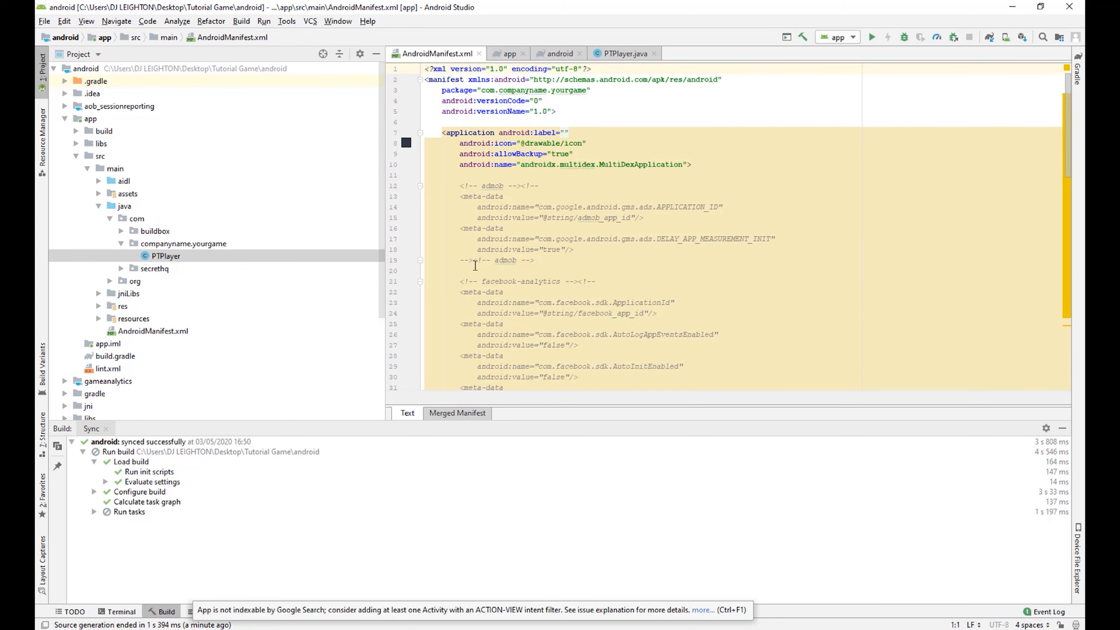
pyautogui.scroll(-4, 473, 300)
pyautogui.scroll(-15, 473, 299)
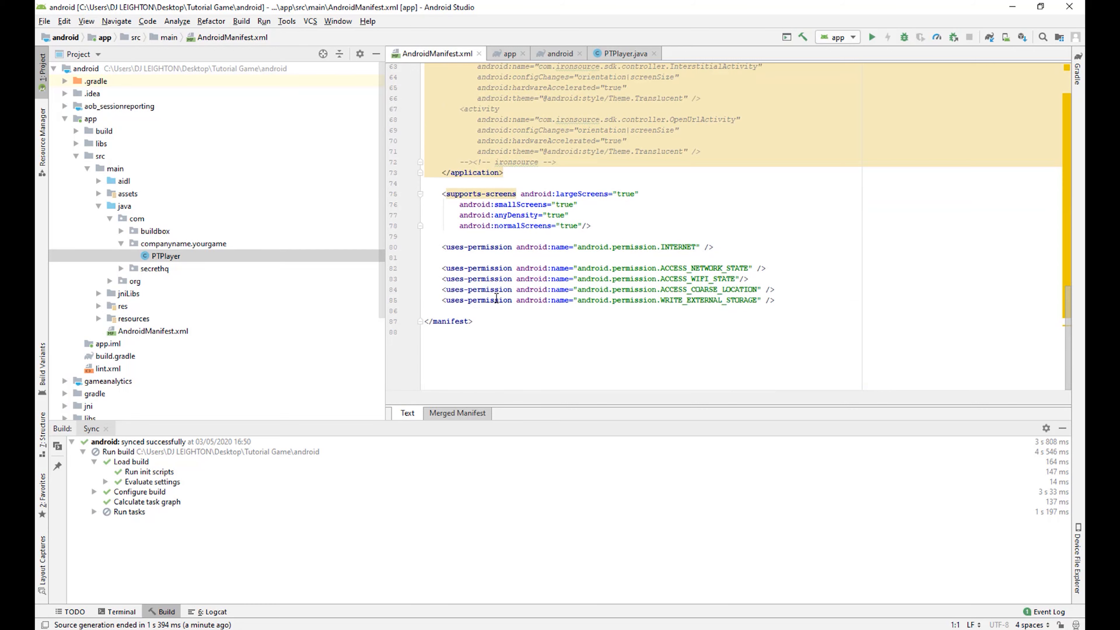
pyautogui.scroll(15, 497, 299)
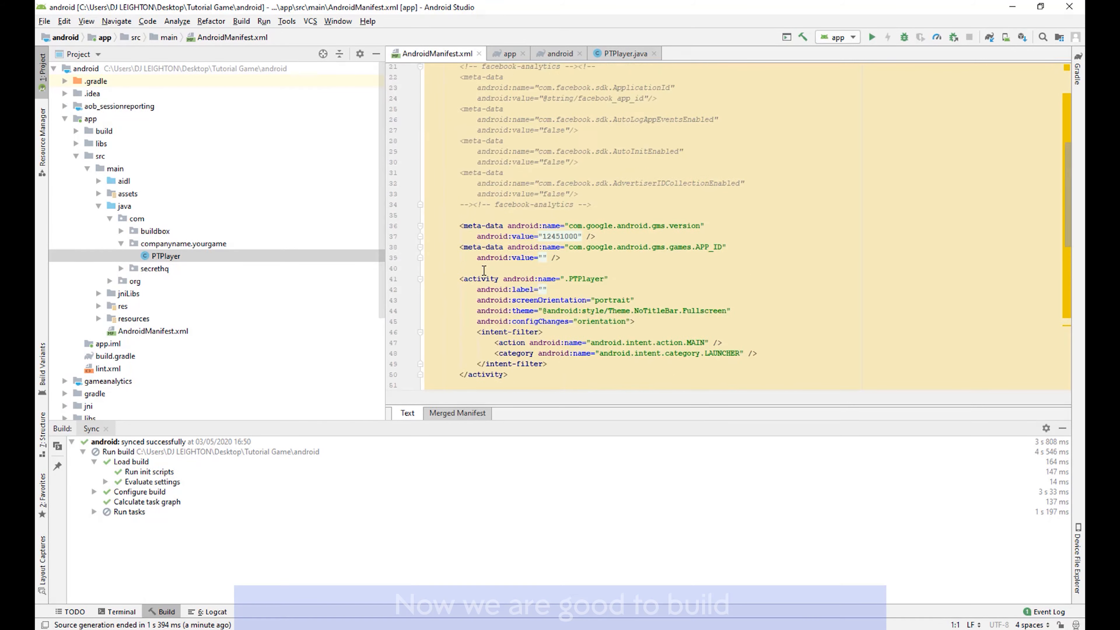
# - Generate a signed APK with the release build variant and both V1 (Jar Signature) and V2 (Full APK Signature) enabled
pyautogui.click(241, 22)
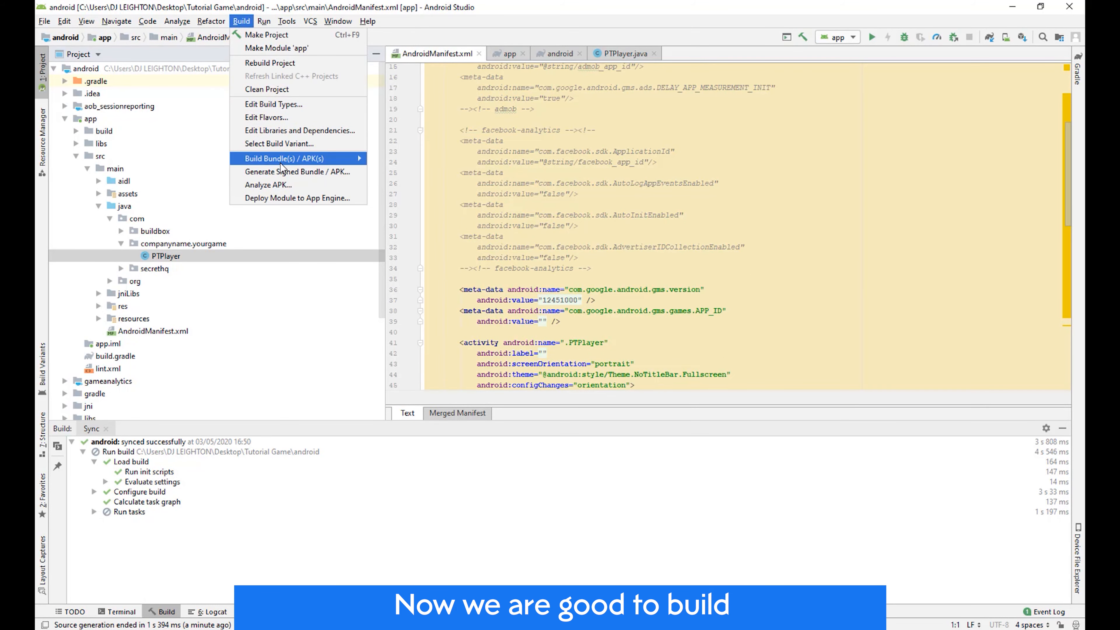
pyautogui.moveTo(281, 161)
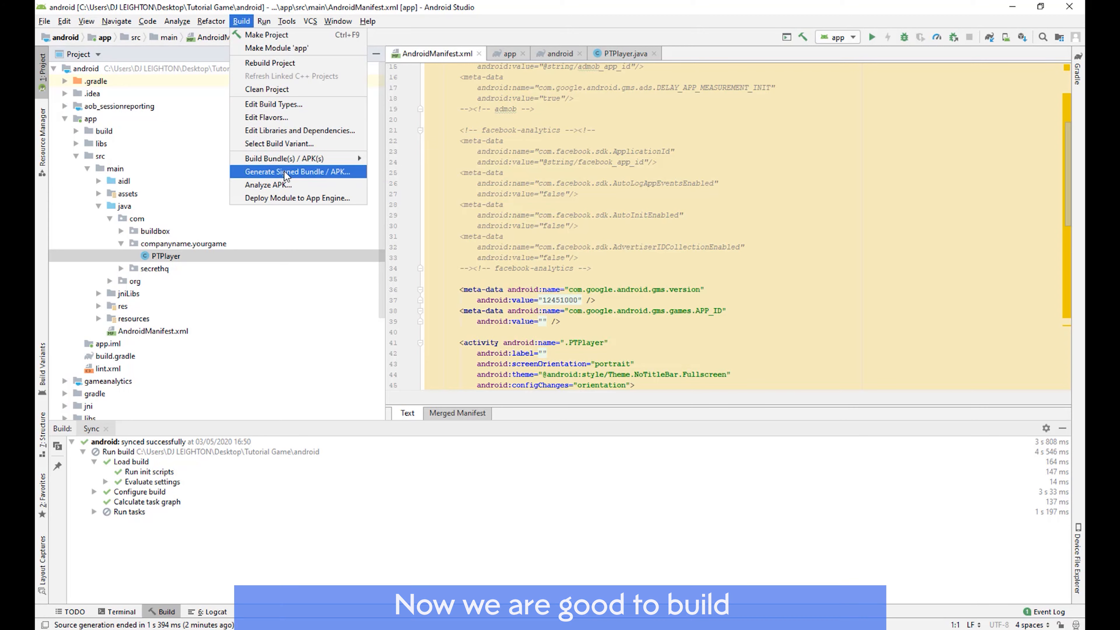
pyautogui.click(285, 173)
pyautogui.click(419, 356)
pyautogui.click(573, 425)
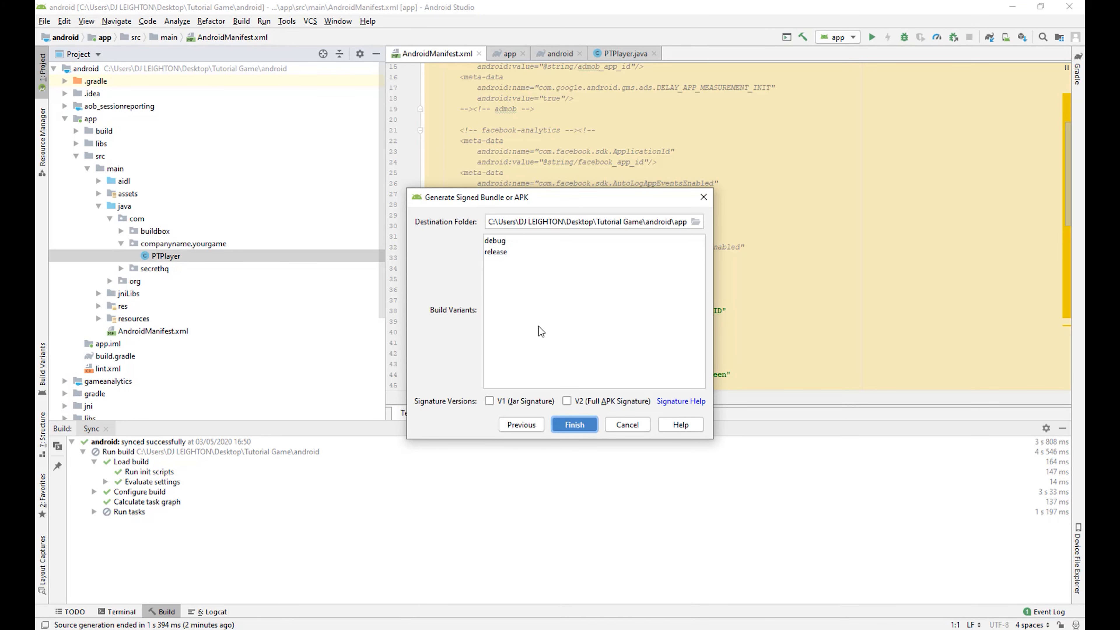
pyautogui.click(523, 252)
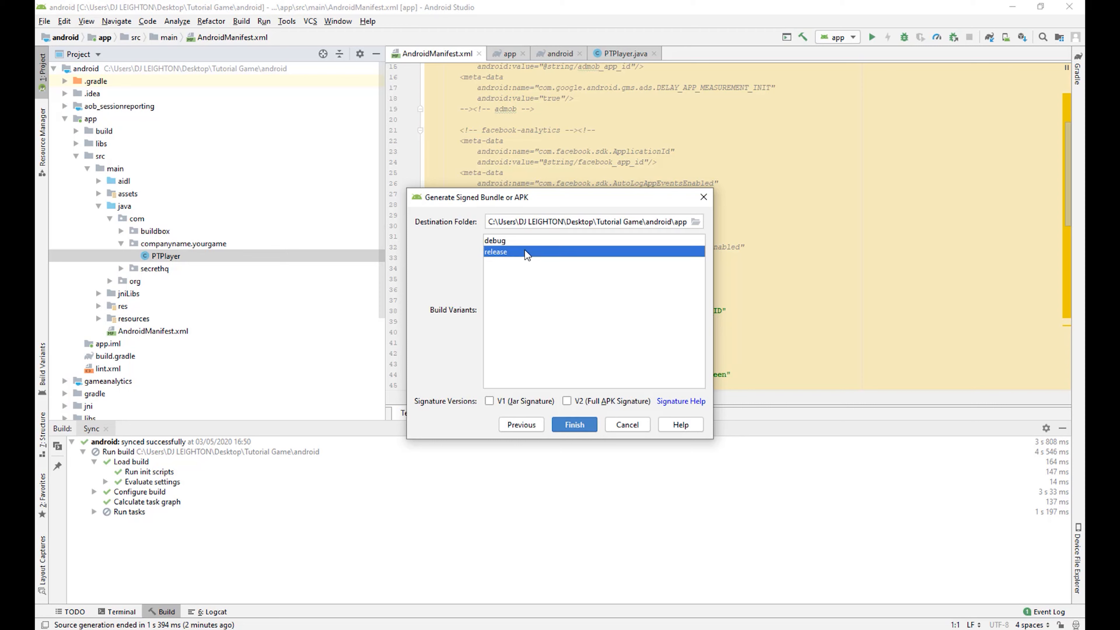
pyautogui.click(524, 403)
pyautogui.click(590, 402)
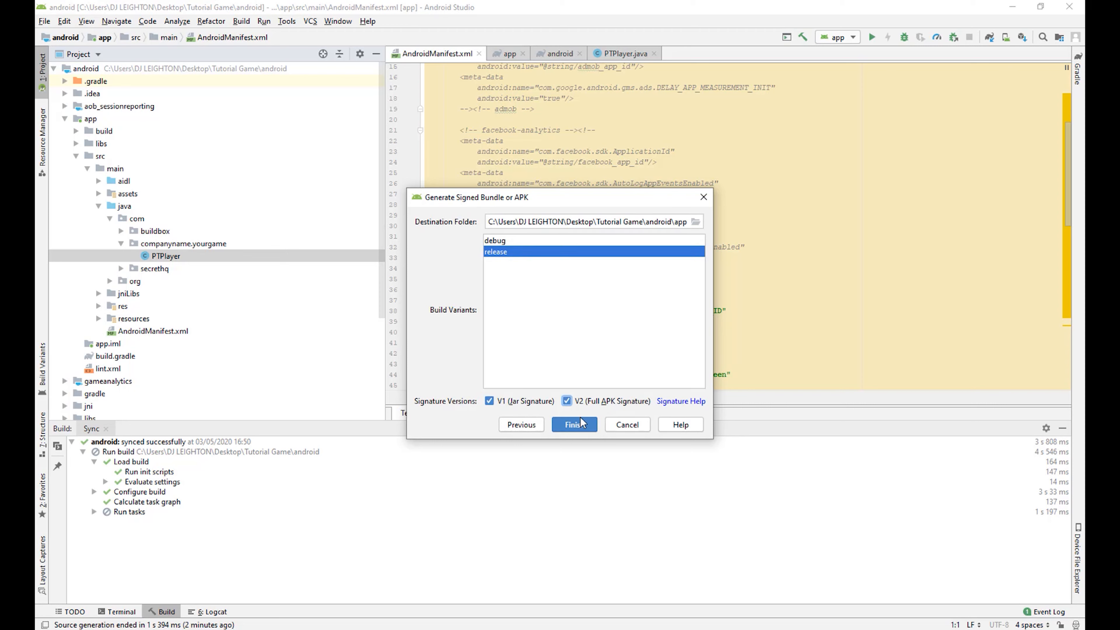
pyautogui.click(580, 424)
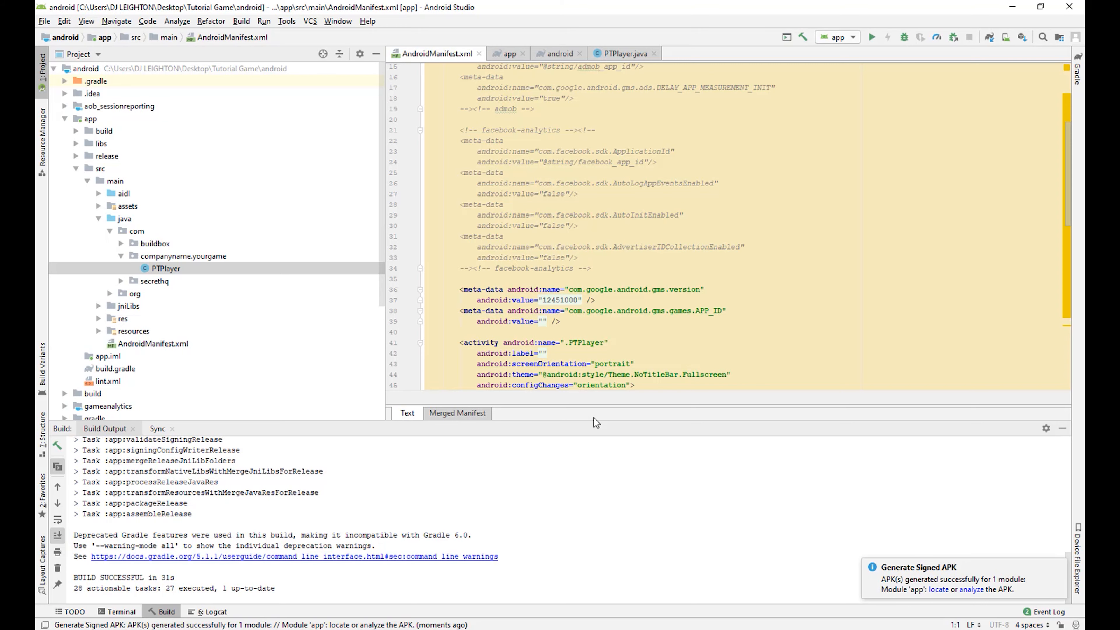
# - Locate the generated APK in the app's release folder and rename app-release.apk to your game name.apk
pyautogui.click(937, 589)
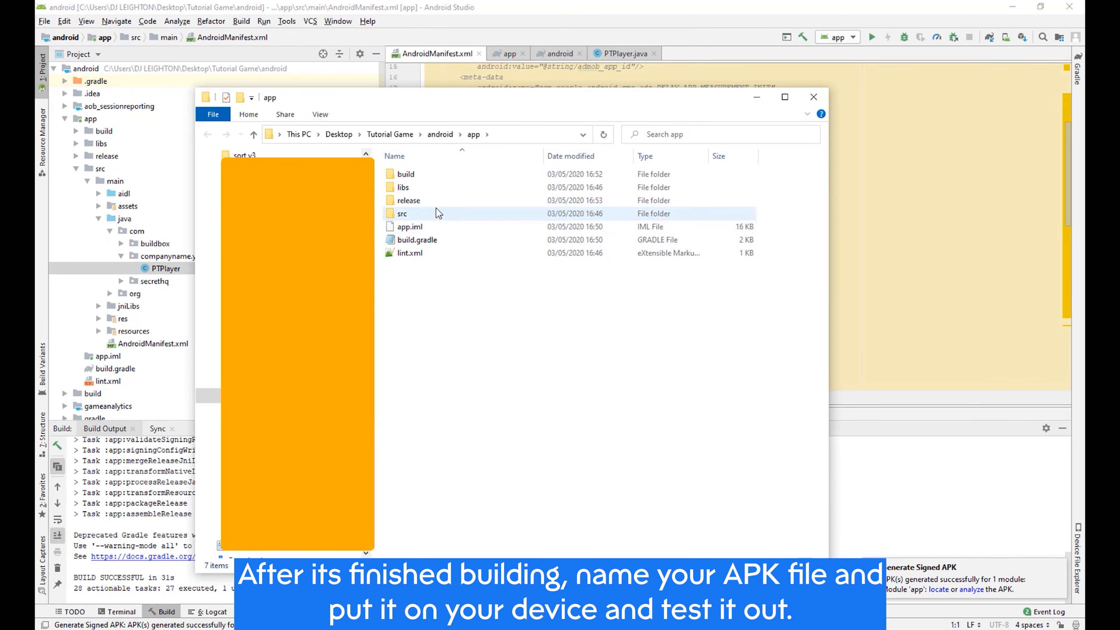
pyautogui.click(432, 204)
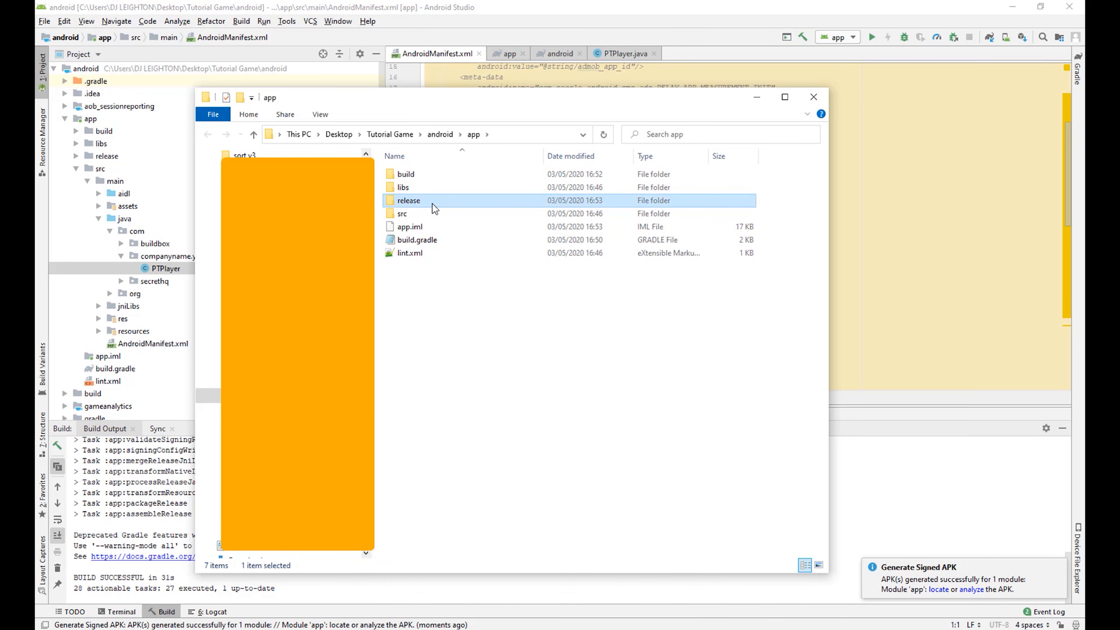
pyautogui.doubleClick(432, 204)
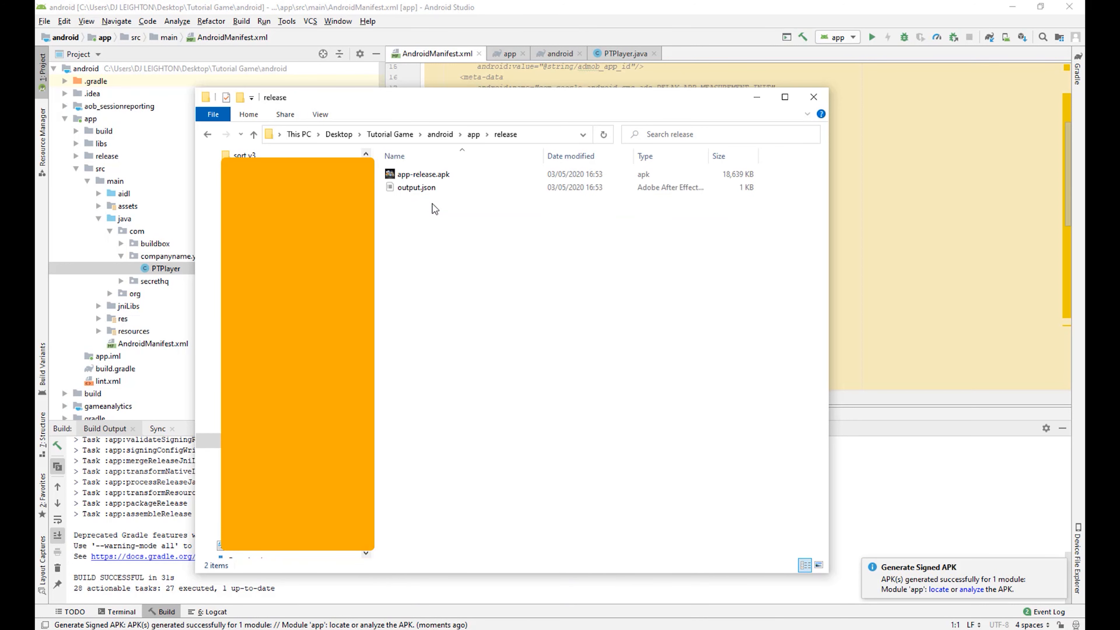
pyautogui.click(432, 177)
pyautogui.rightClick(432, 177)
pyautogui.click(503, 424)
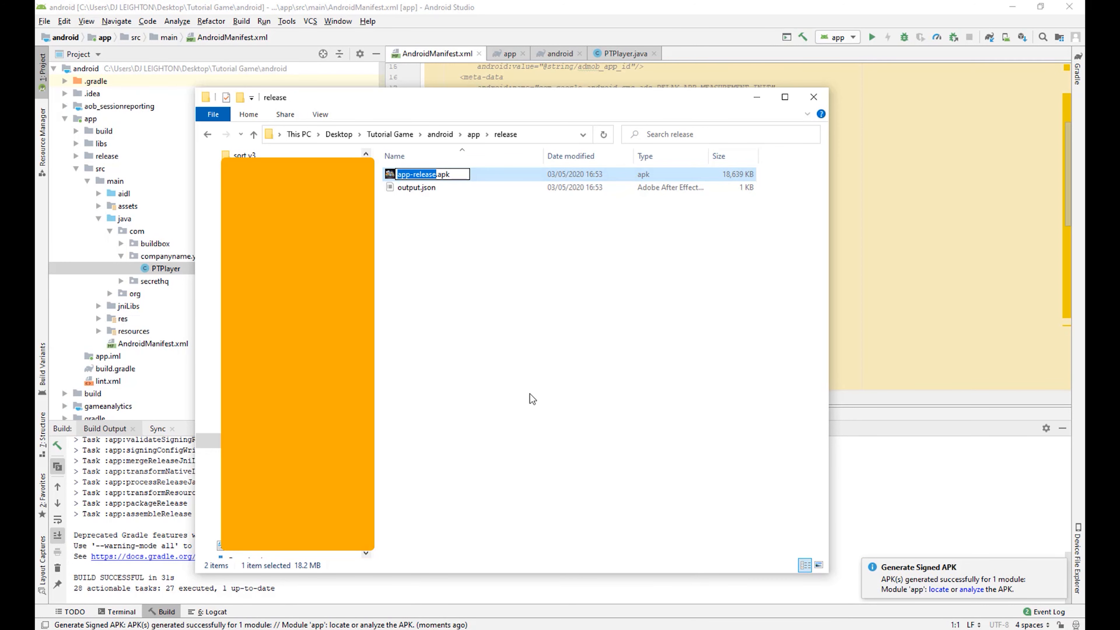
pyautogui.write('your game')
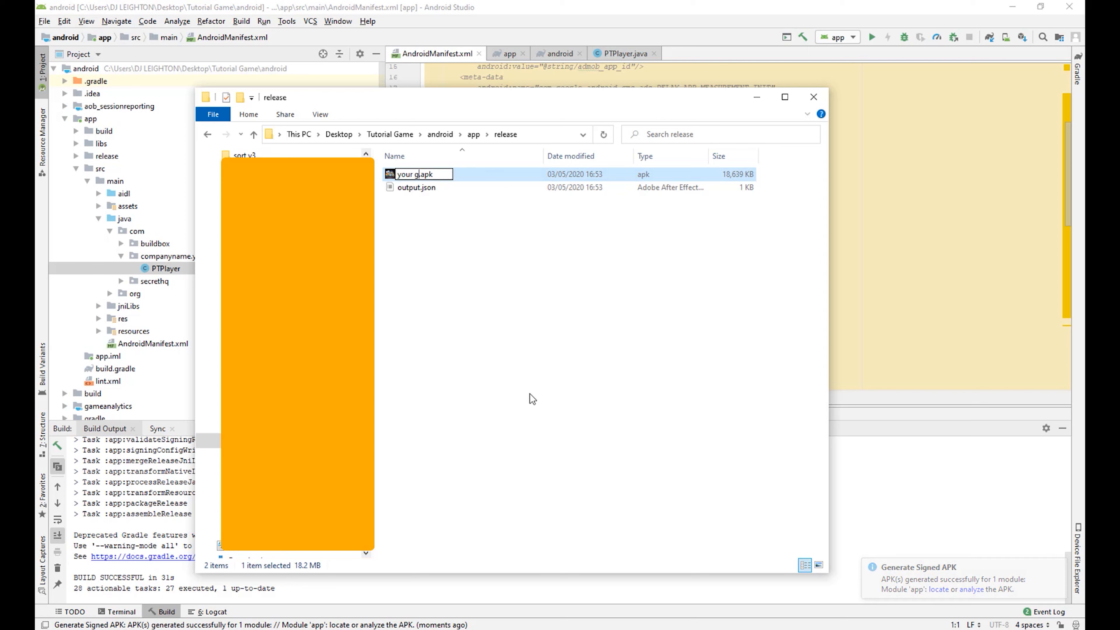
pyautogui.write(' name')
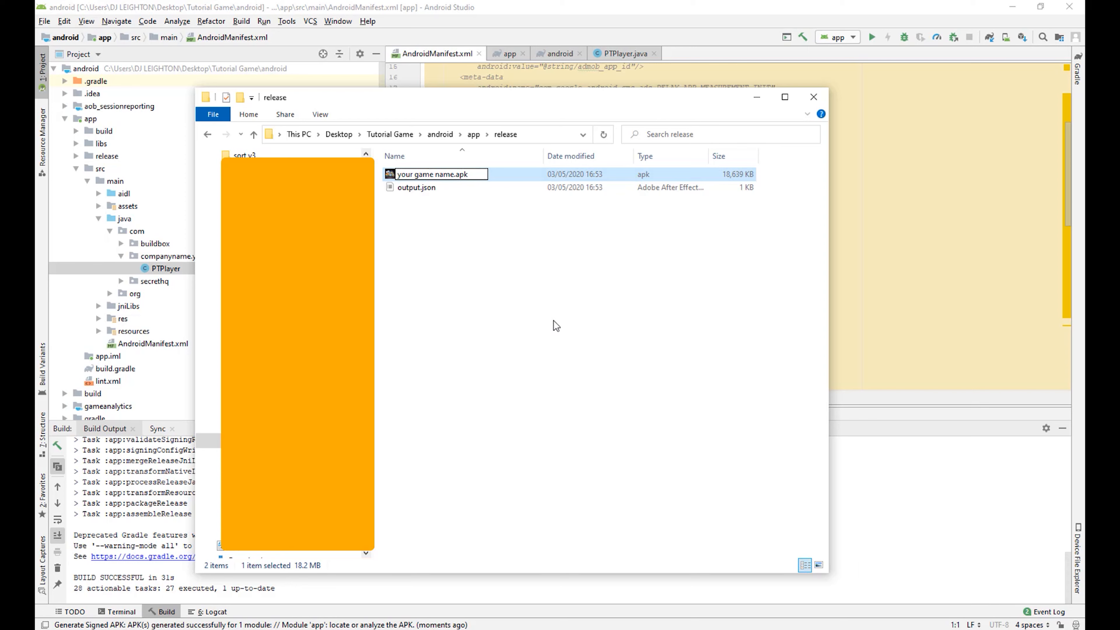
pyautogui.press('Return')
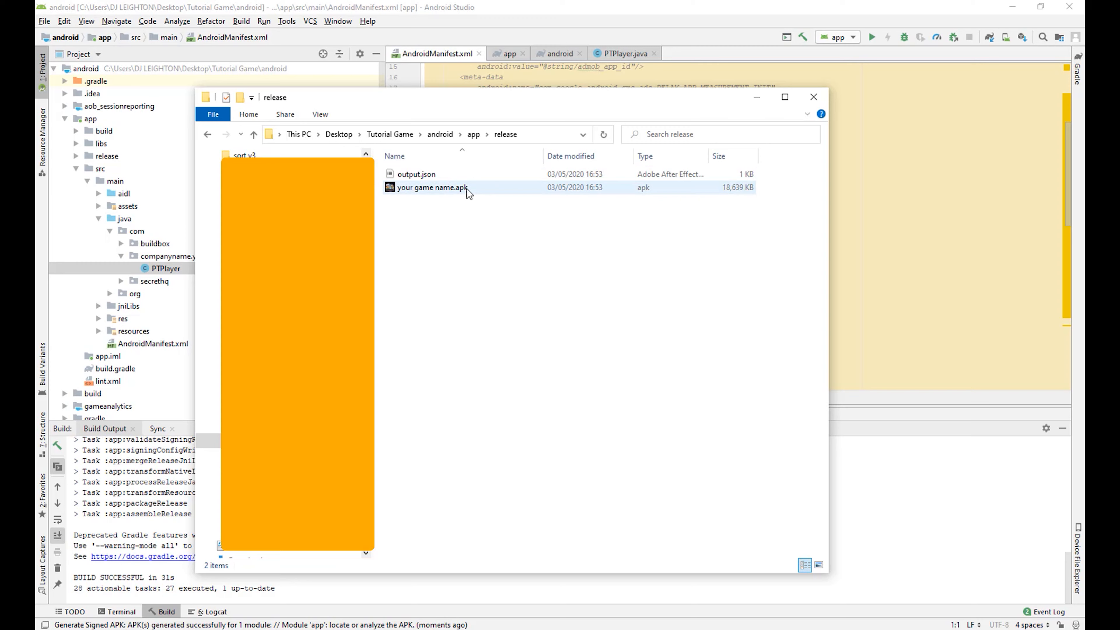
# - Minimize the release folder window and open the game's Realtime page and its Live feed on the GameAnalytics site in the browser
pyautogui.click(752, 101)
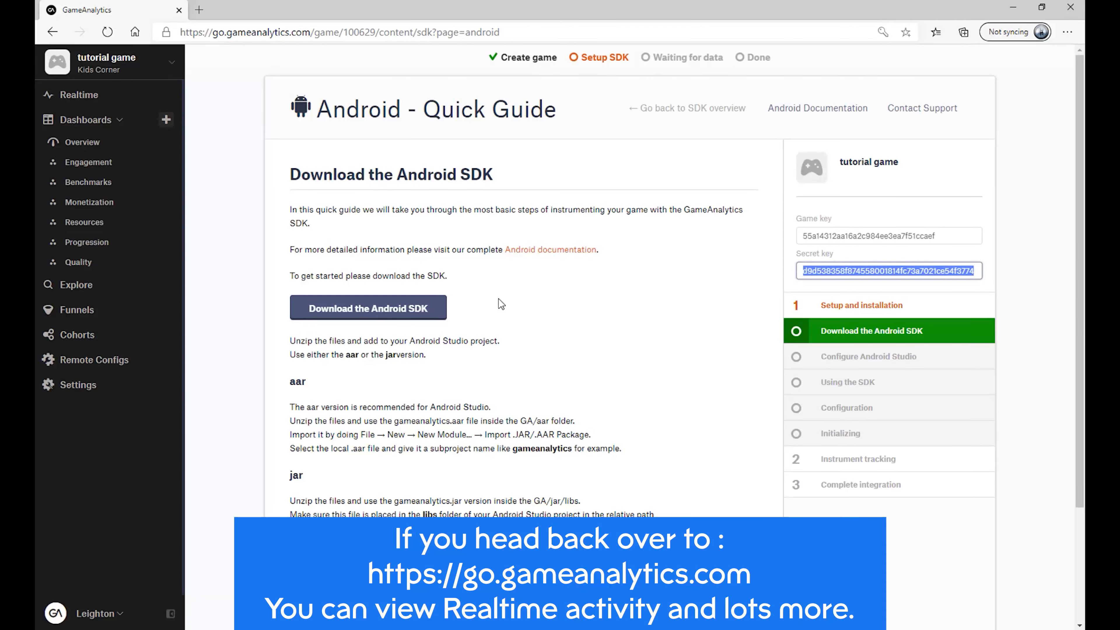
pyautogui.click(172, 101)
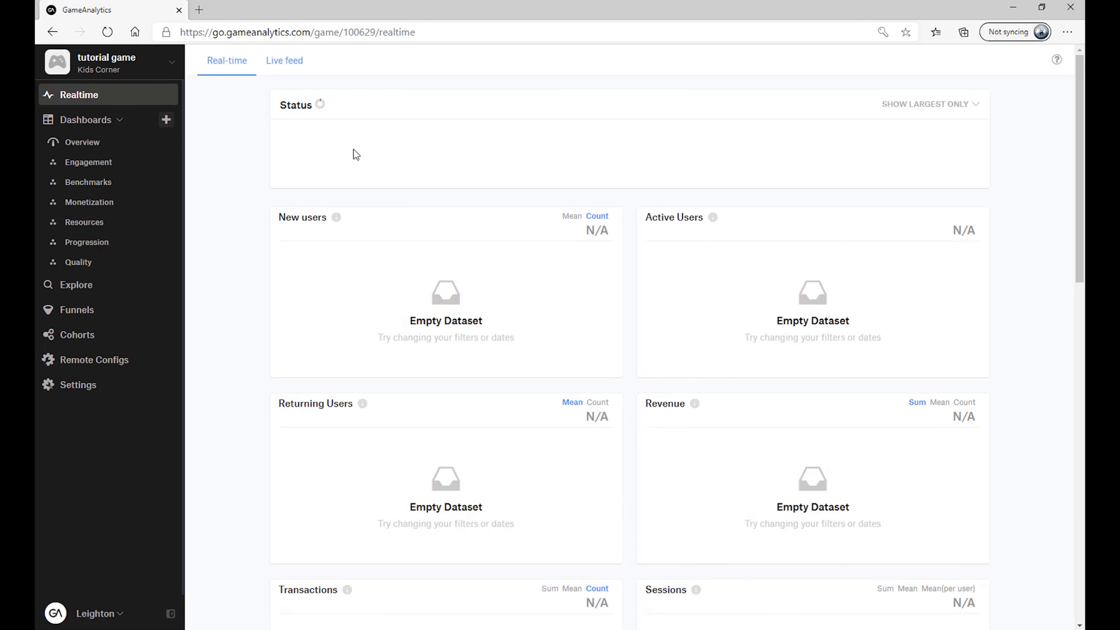
pyautogui.click(305, 66)
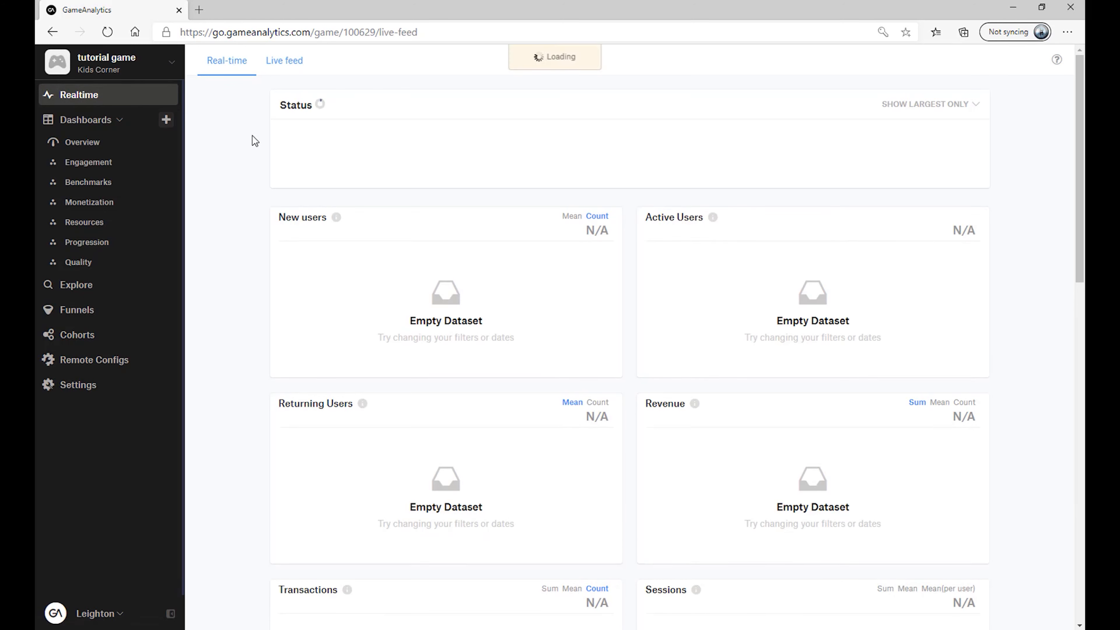